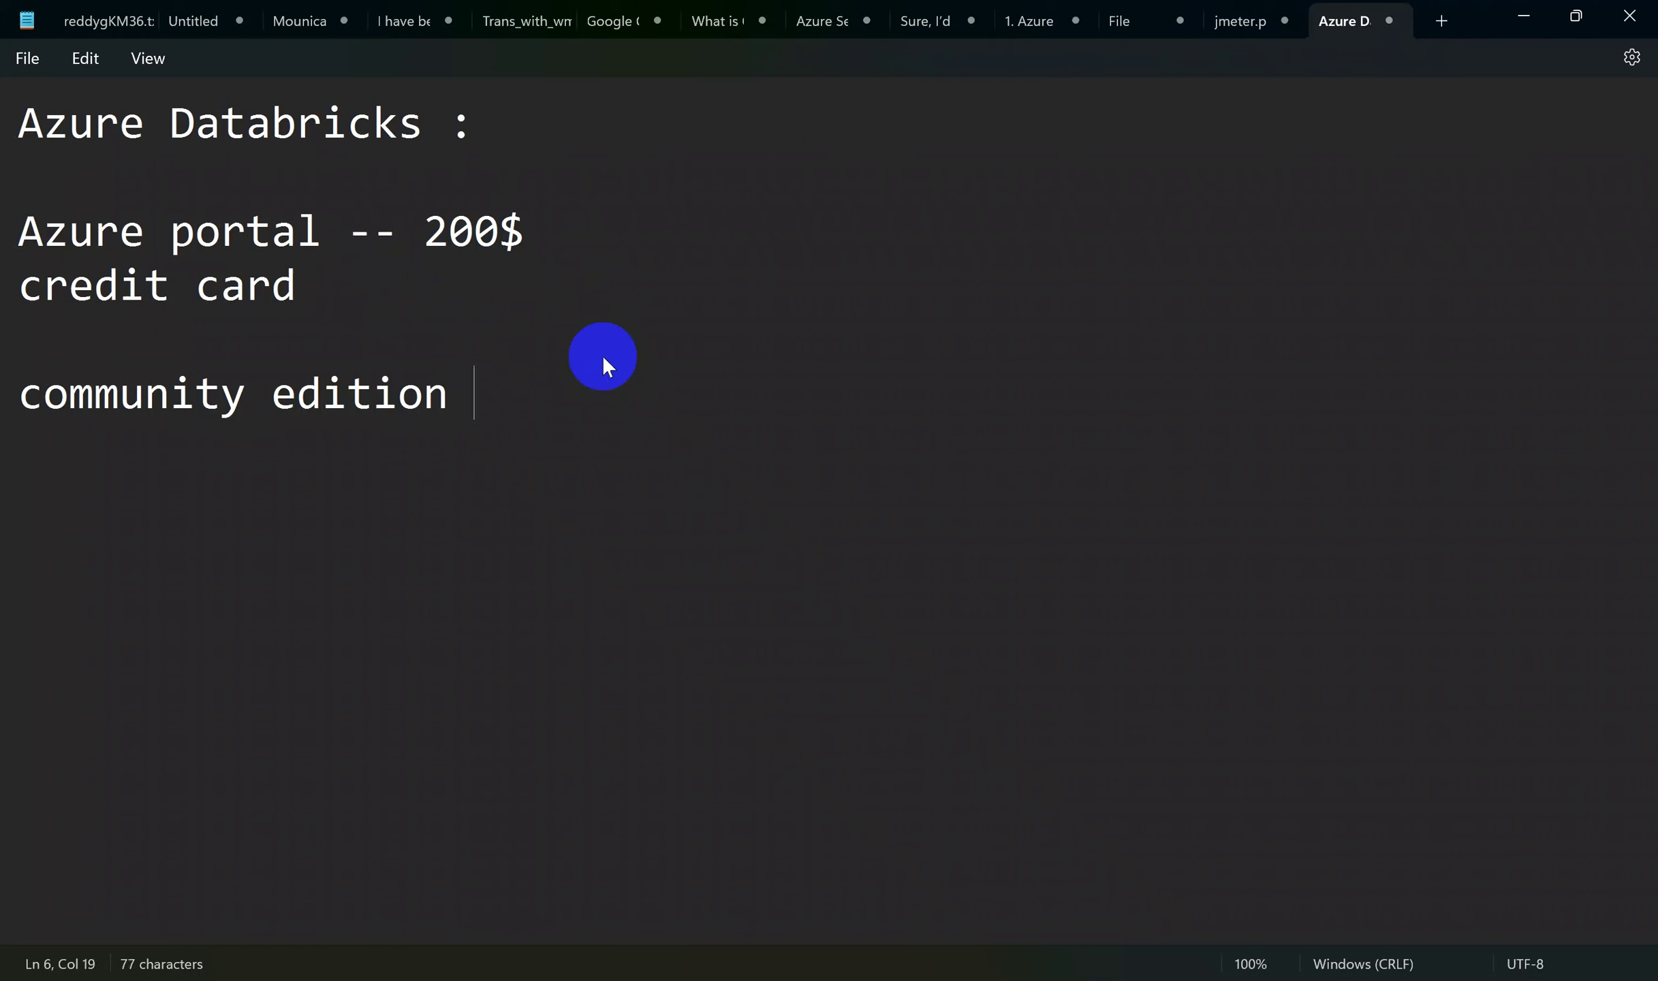
{"action": "key", "text": "BackSpace"}
Remove the trailing space and select 'community edition' in the Notepad notes, then bring the Chrome Databricks login page forward
{"action": "left_click_drag", "start_coordinate": [504, 393], "coordinate": [3, 402]}
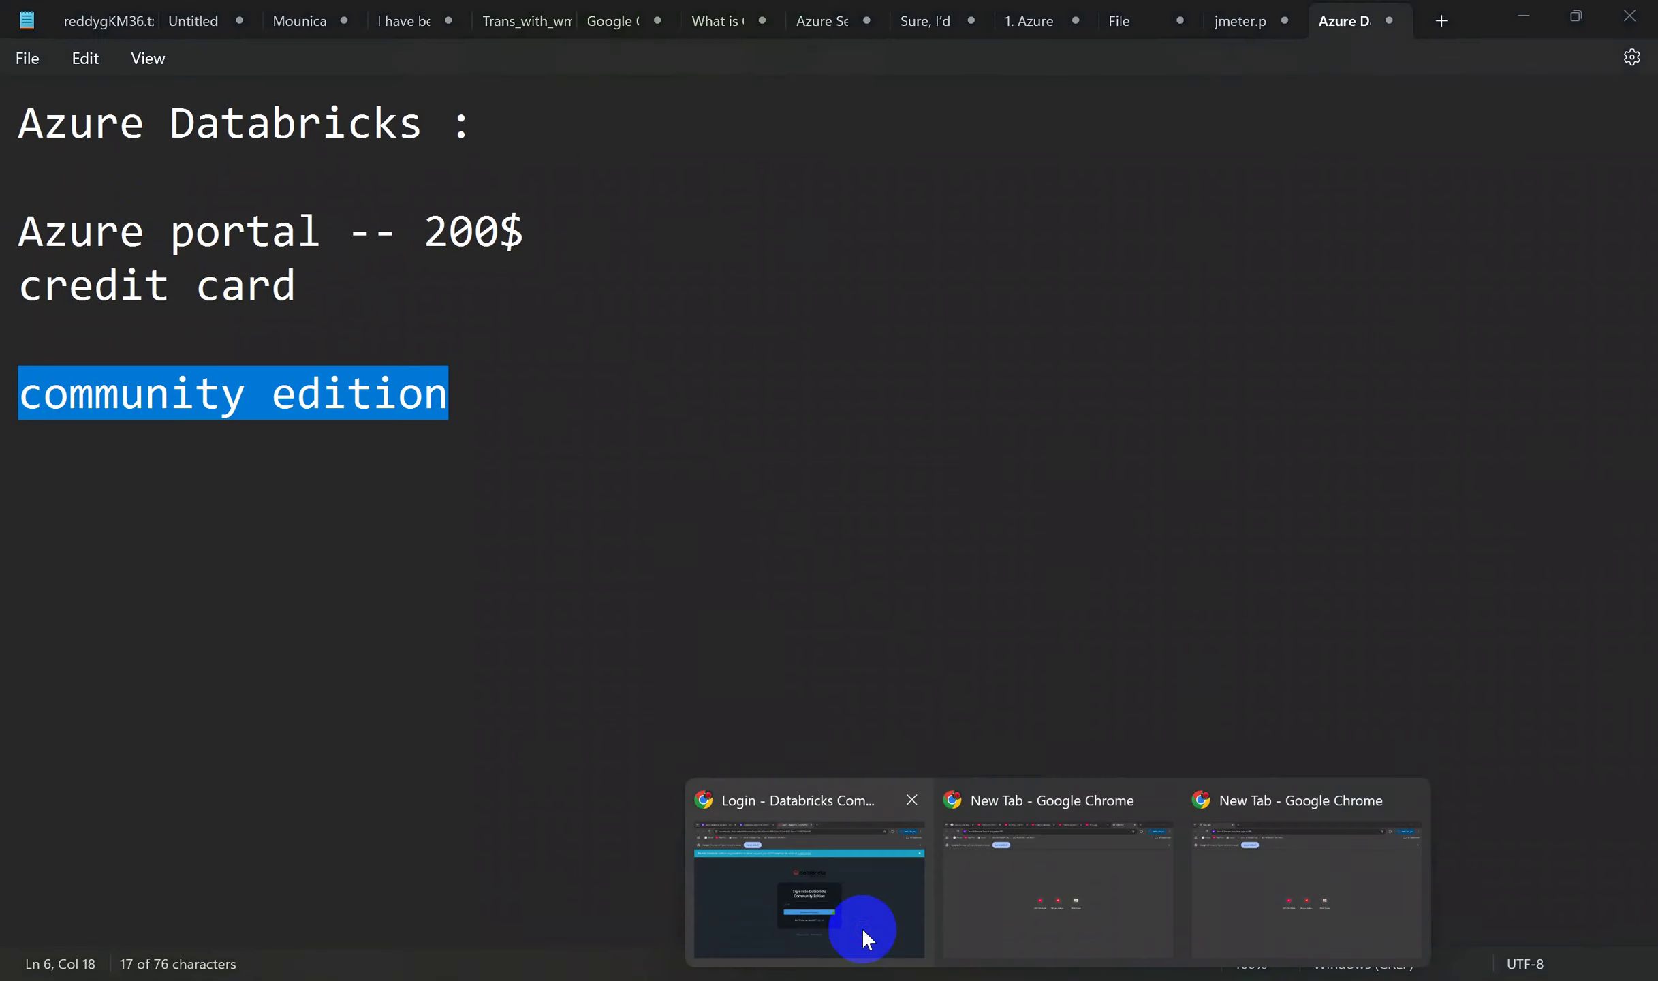
{"action": "left_click", "coordinate": [862, 933]}
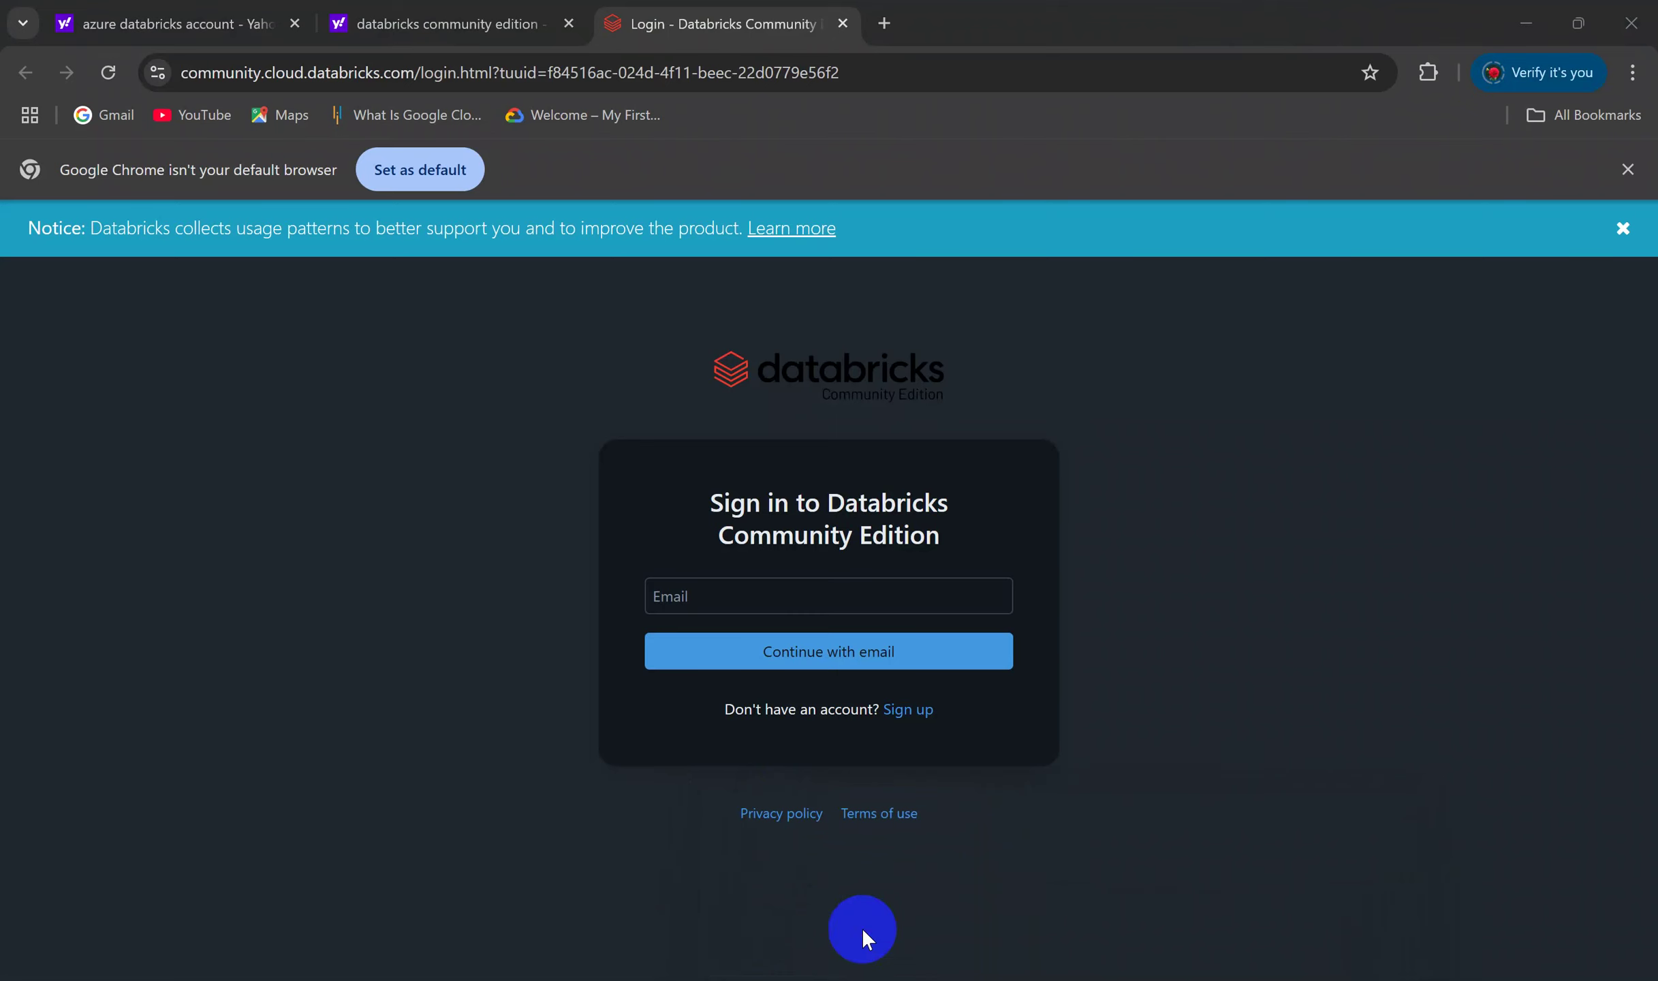
Search Yahoo for 'databricks community edition' in a new Chrome tab
{"action": "left_click", "coordinate": [896, 20]}
{"action": "type", "text": "co"}
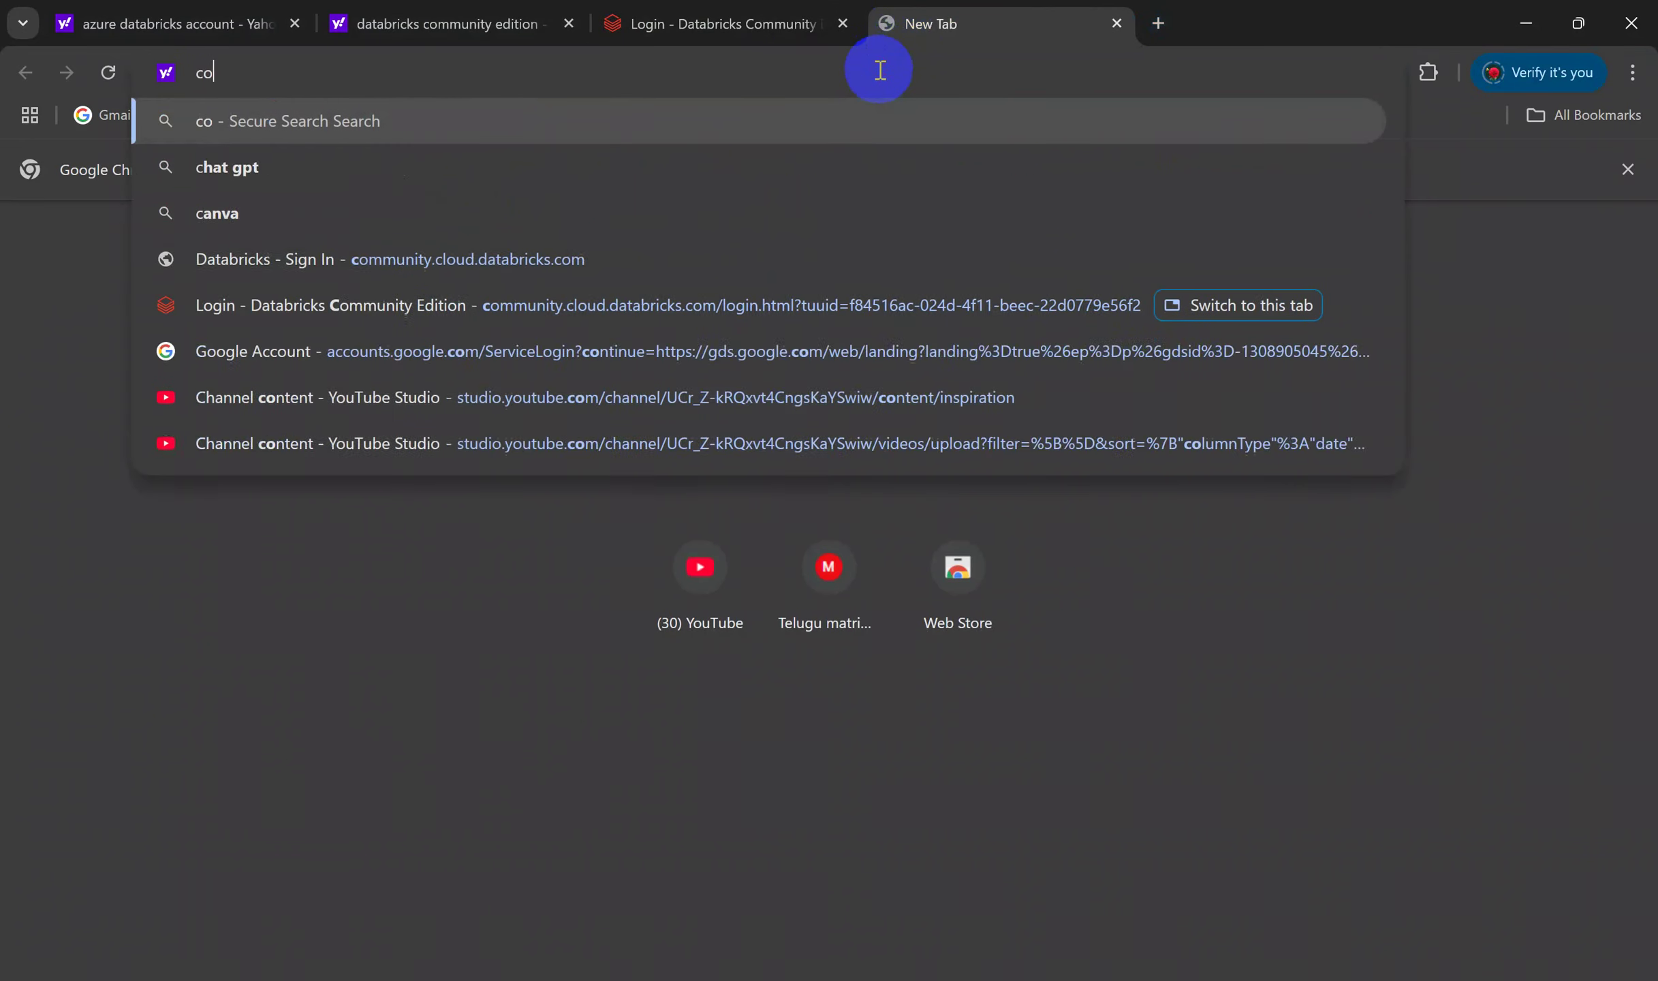
{"action": "type", "text": "mmun"}
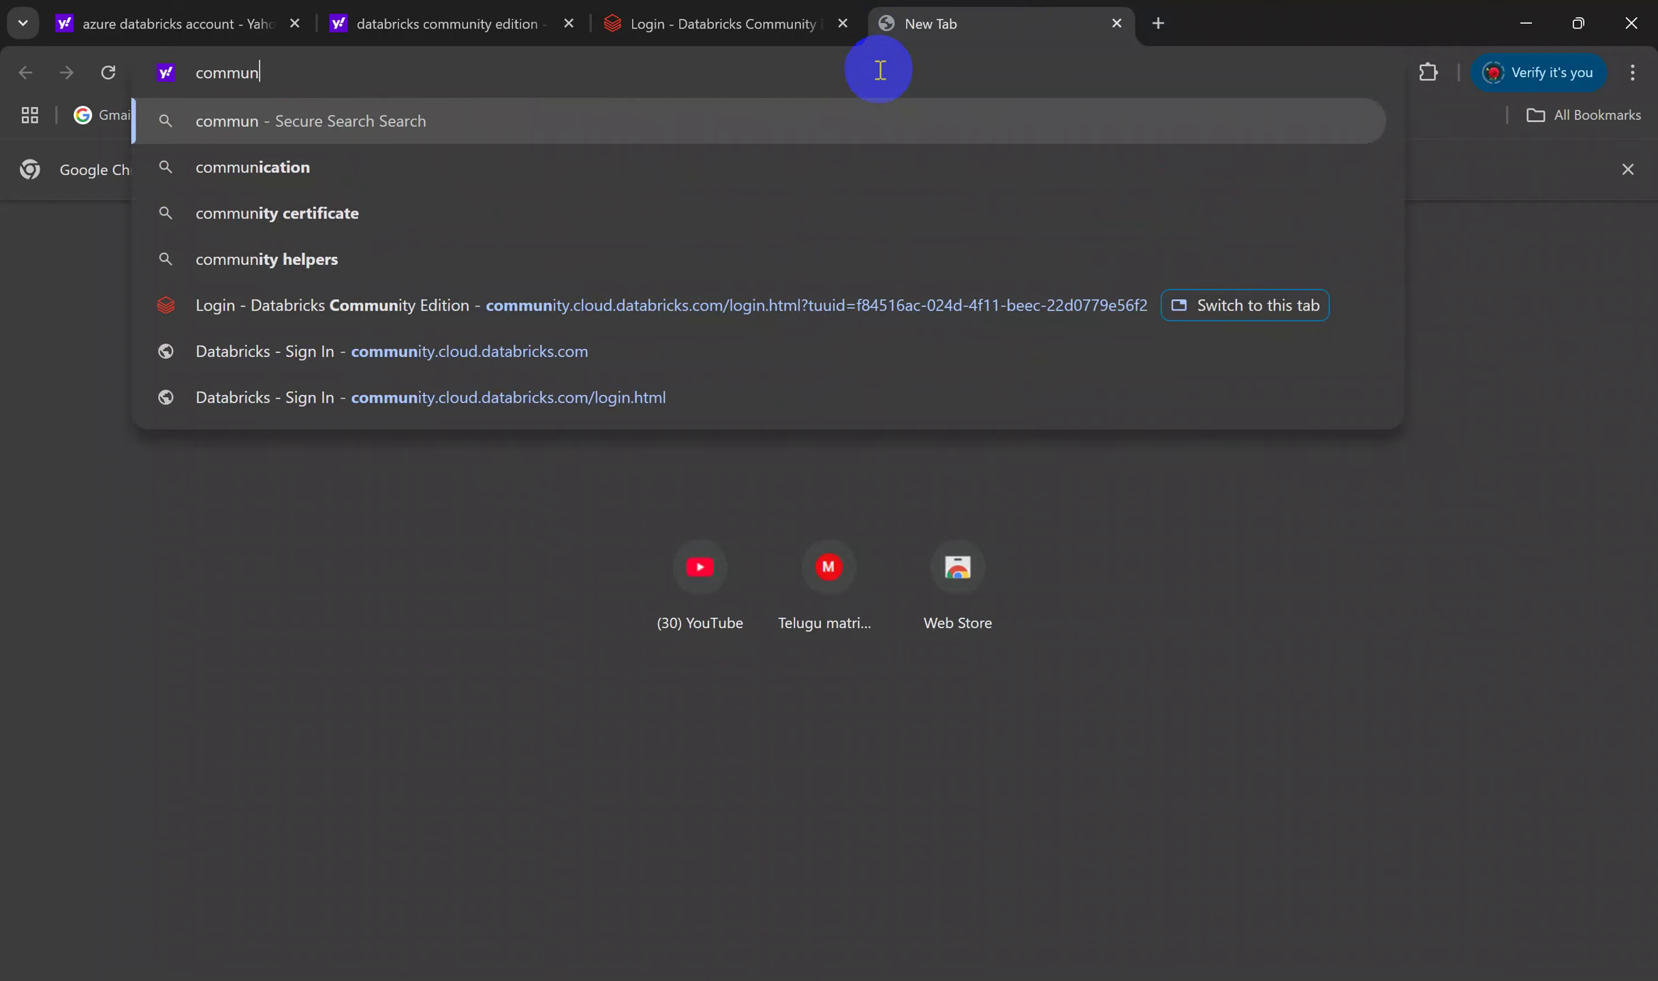
{"action": "key", "text": "BackSpace"}
{"action": "key", "text": "BackSpace"}
{"action": "key", "text": "BackSpace"}
{"action": "key", "text": "BackSpace"}
{"action": "key", "text": "BackSpace"}
{"action": "type", "text": "data"}
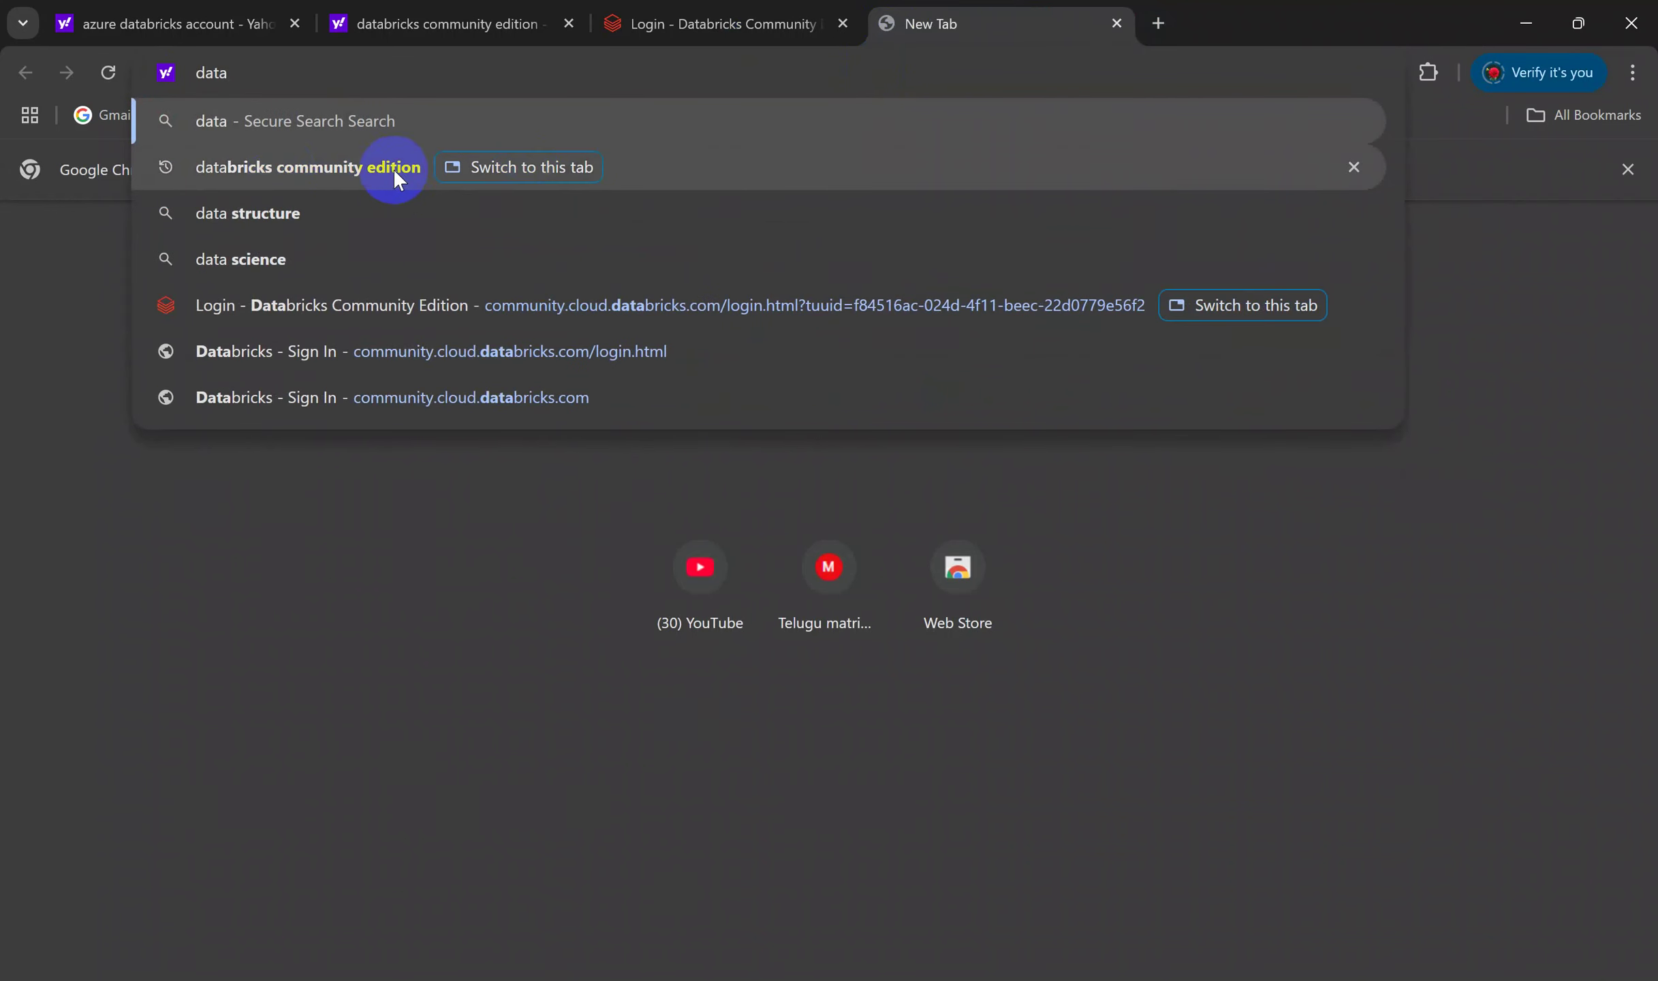
{"action": "left_click", "coordinate": [342, 175]}
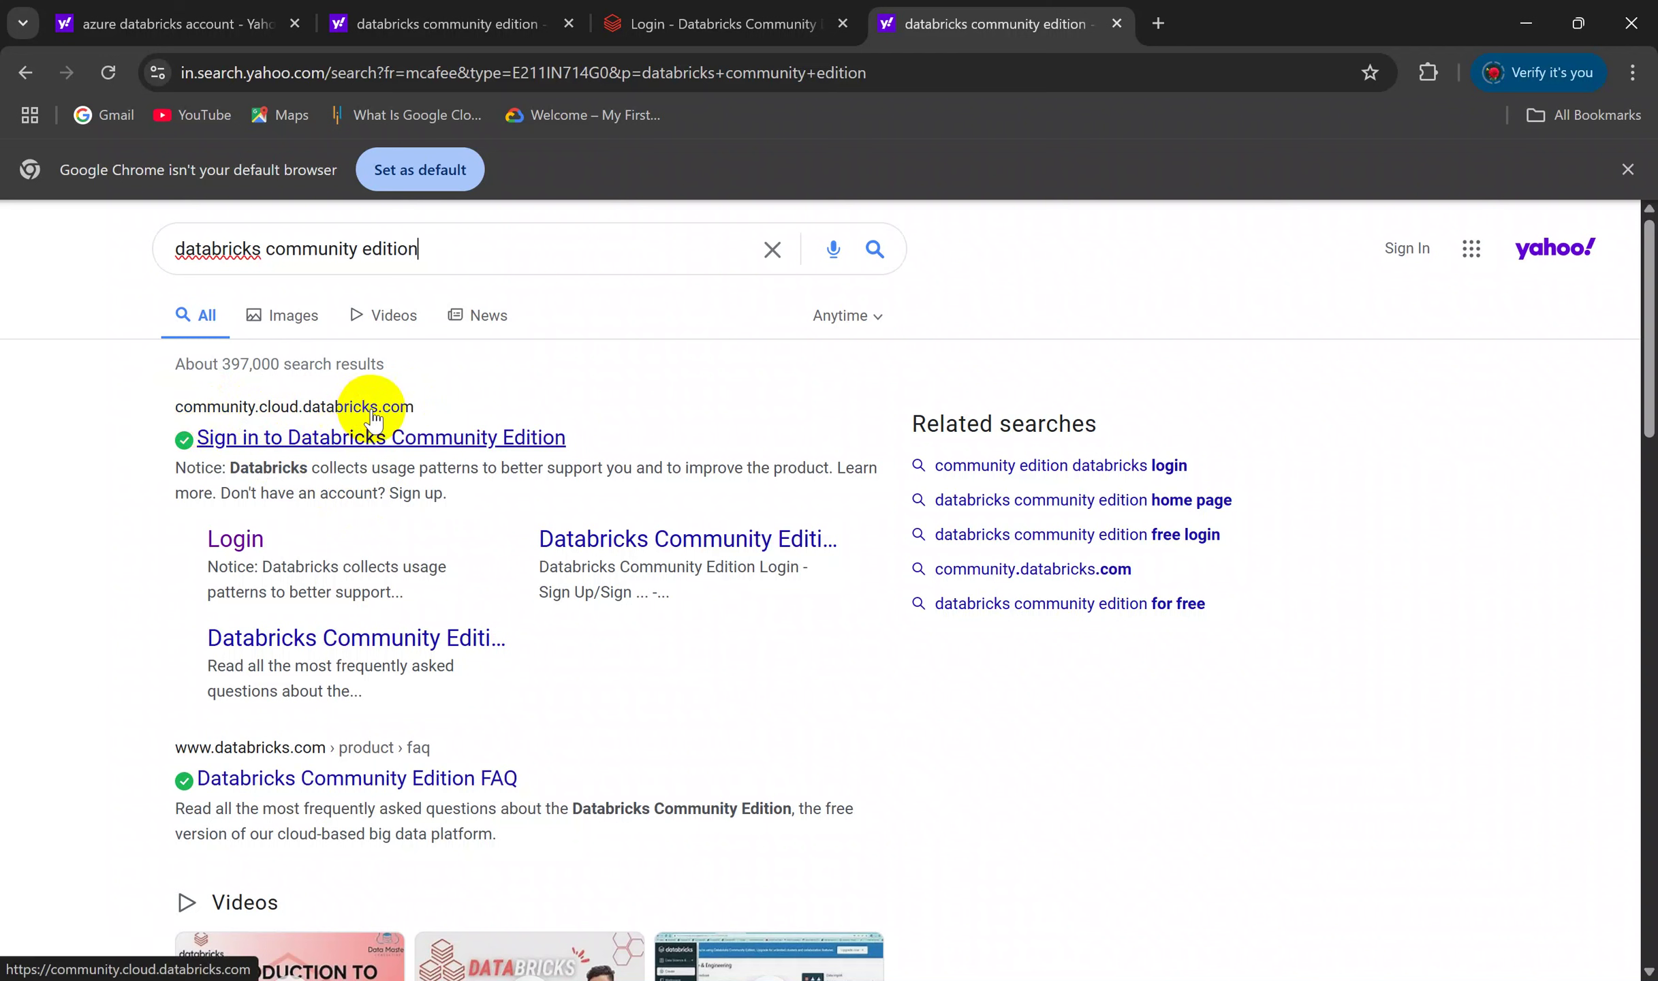
Open the Community Edition sign-in result, submit the account e-mail, and start entering the emailed verification code
{"action": "left_click", "coordinate": [314, 441]}
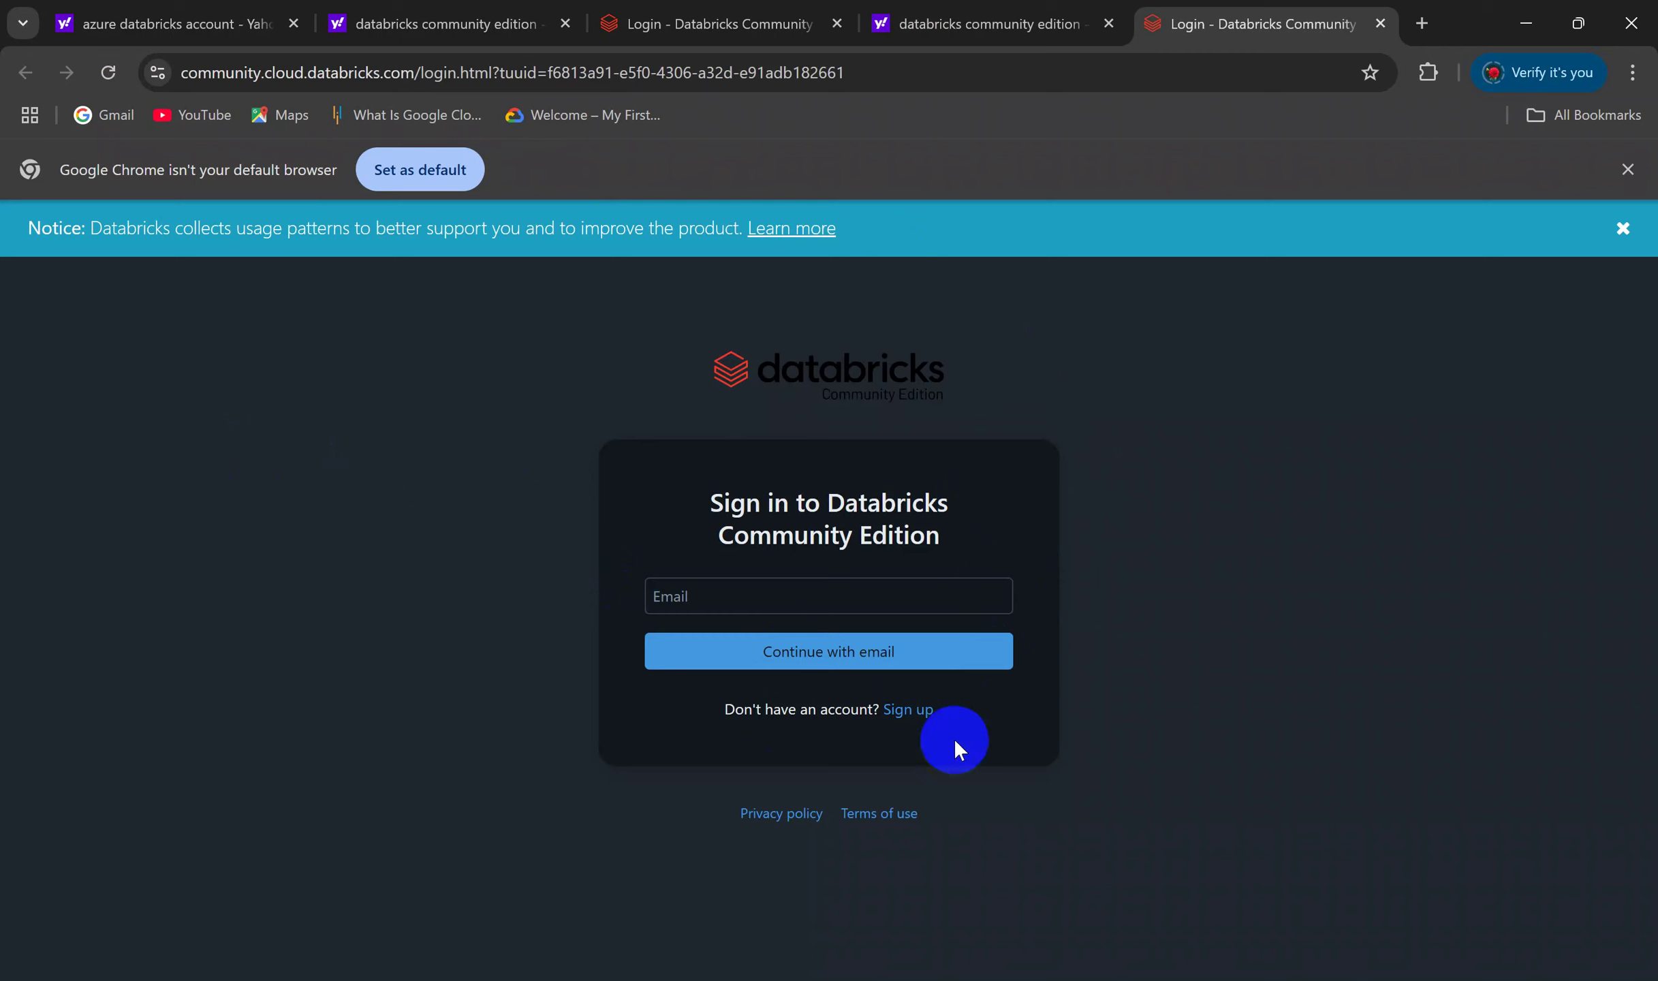
{"action": "left_click", "coordinate": [746, 604]}
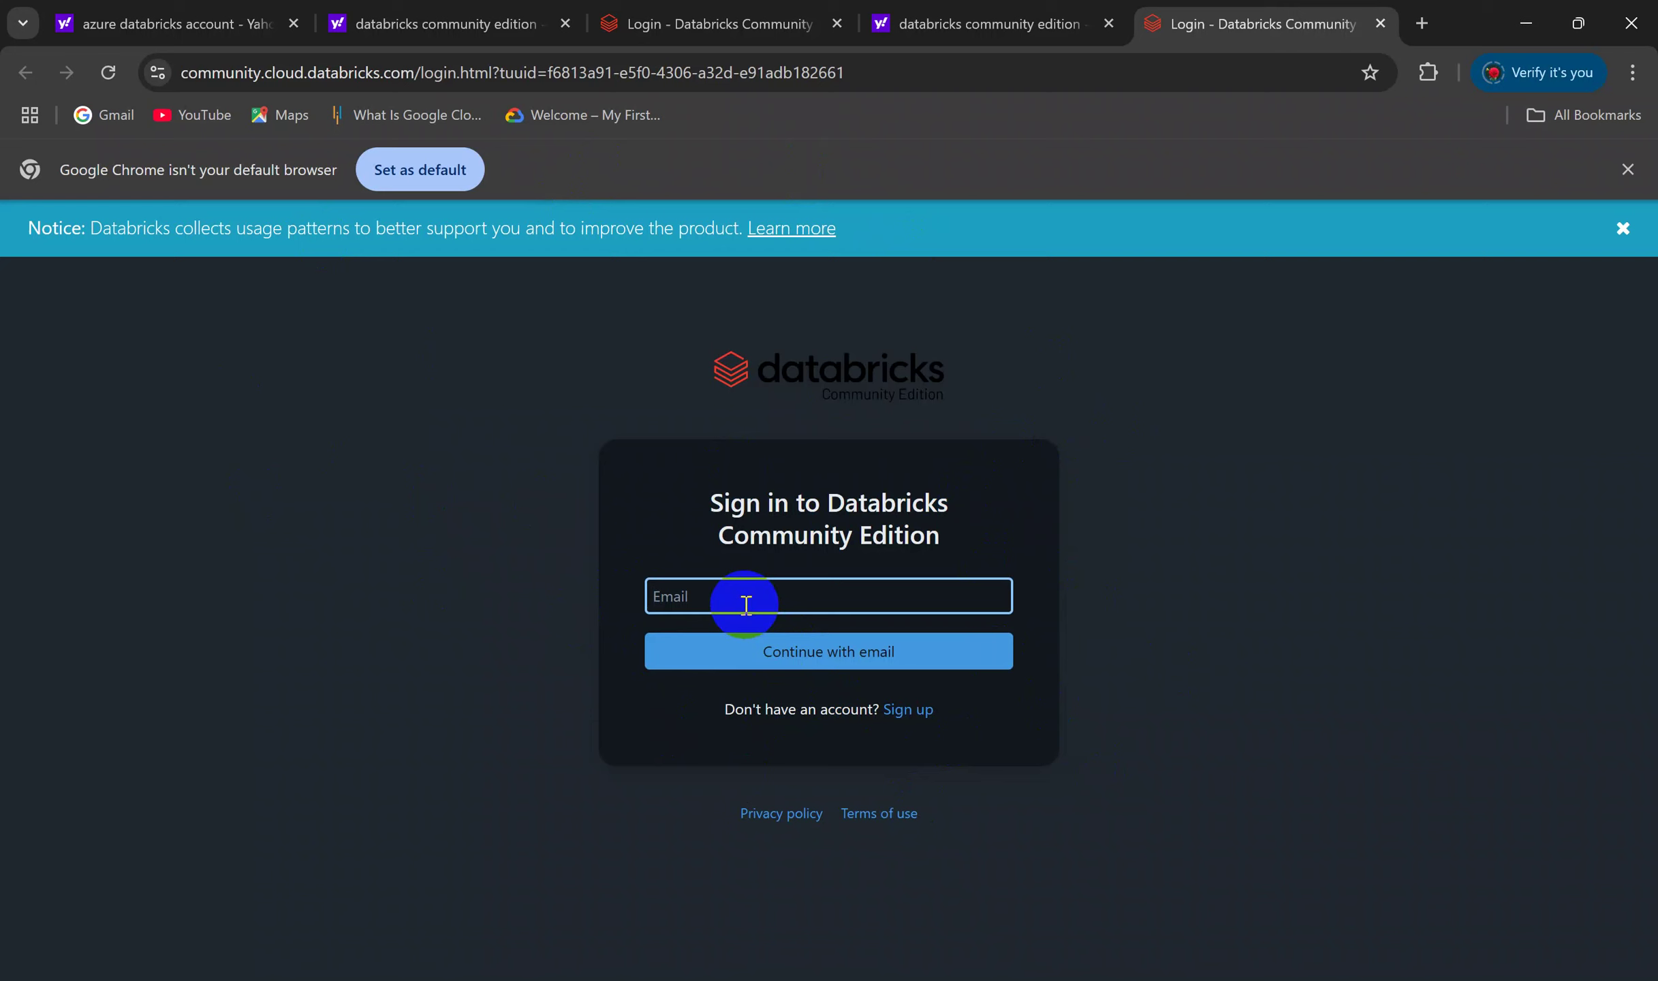
{"action": "left_click", "coordinate": [787, 650]}
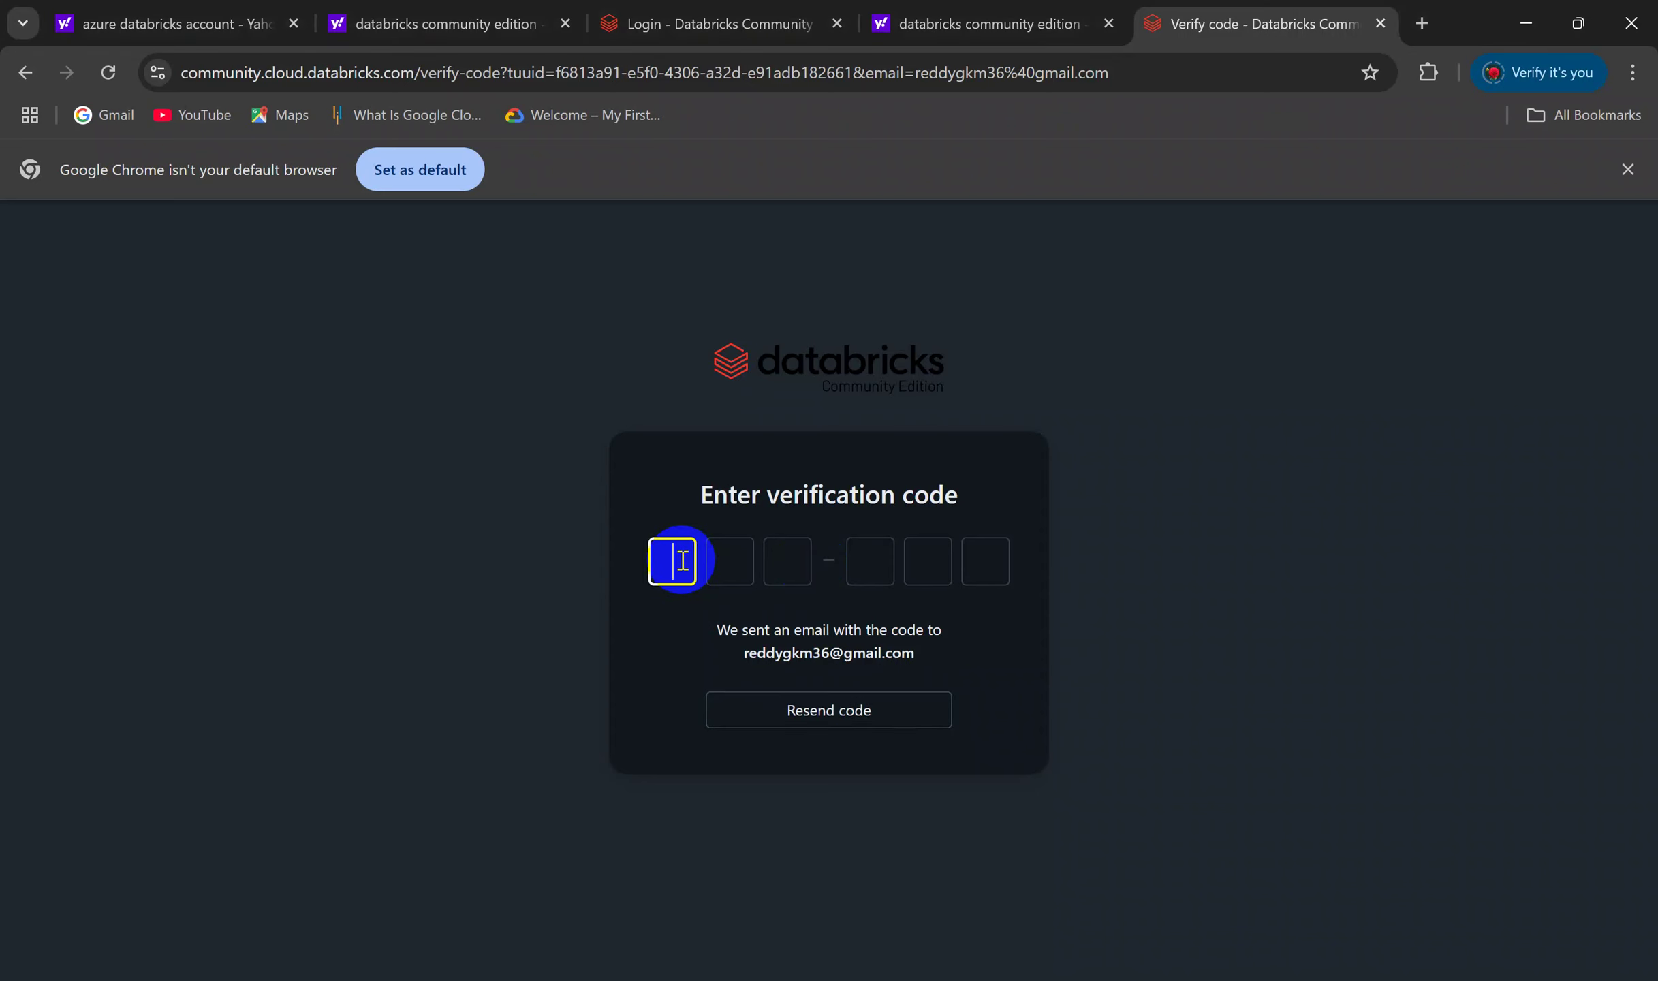
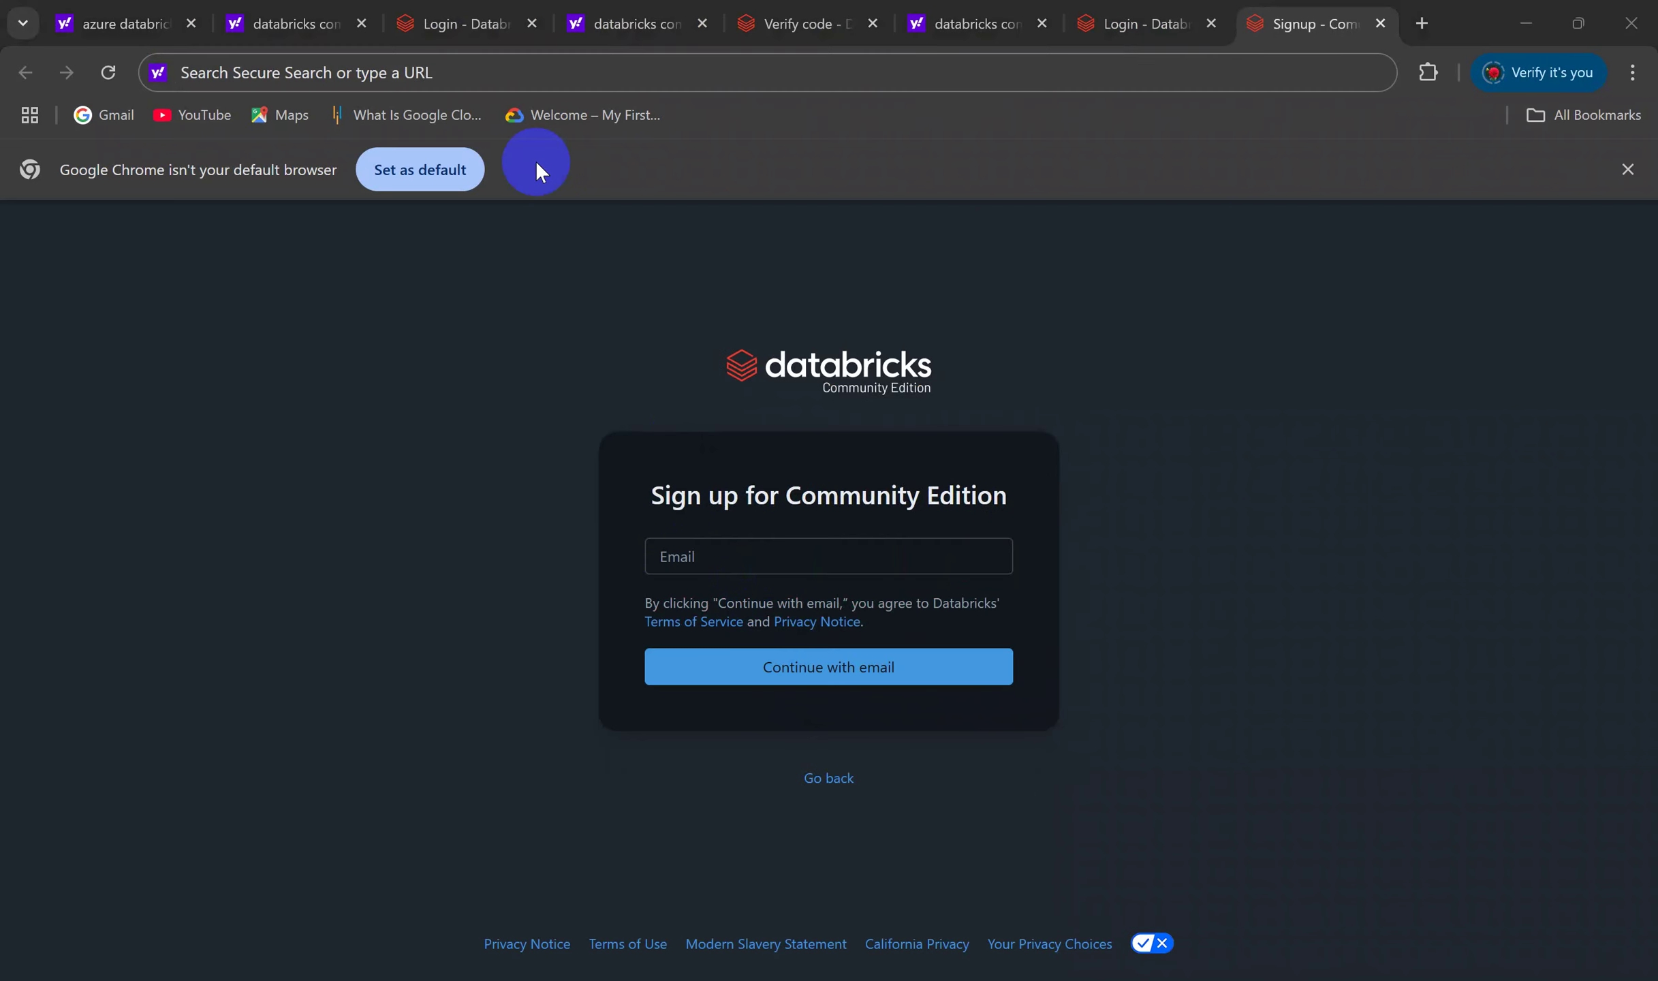
Search again for databricks community edition and open the Community Edition sign-in result
{"action": "left_click", "coordinate": [494, 77]}
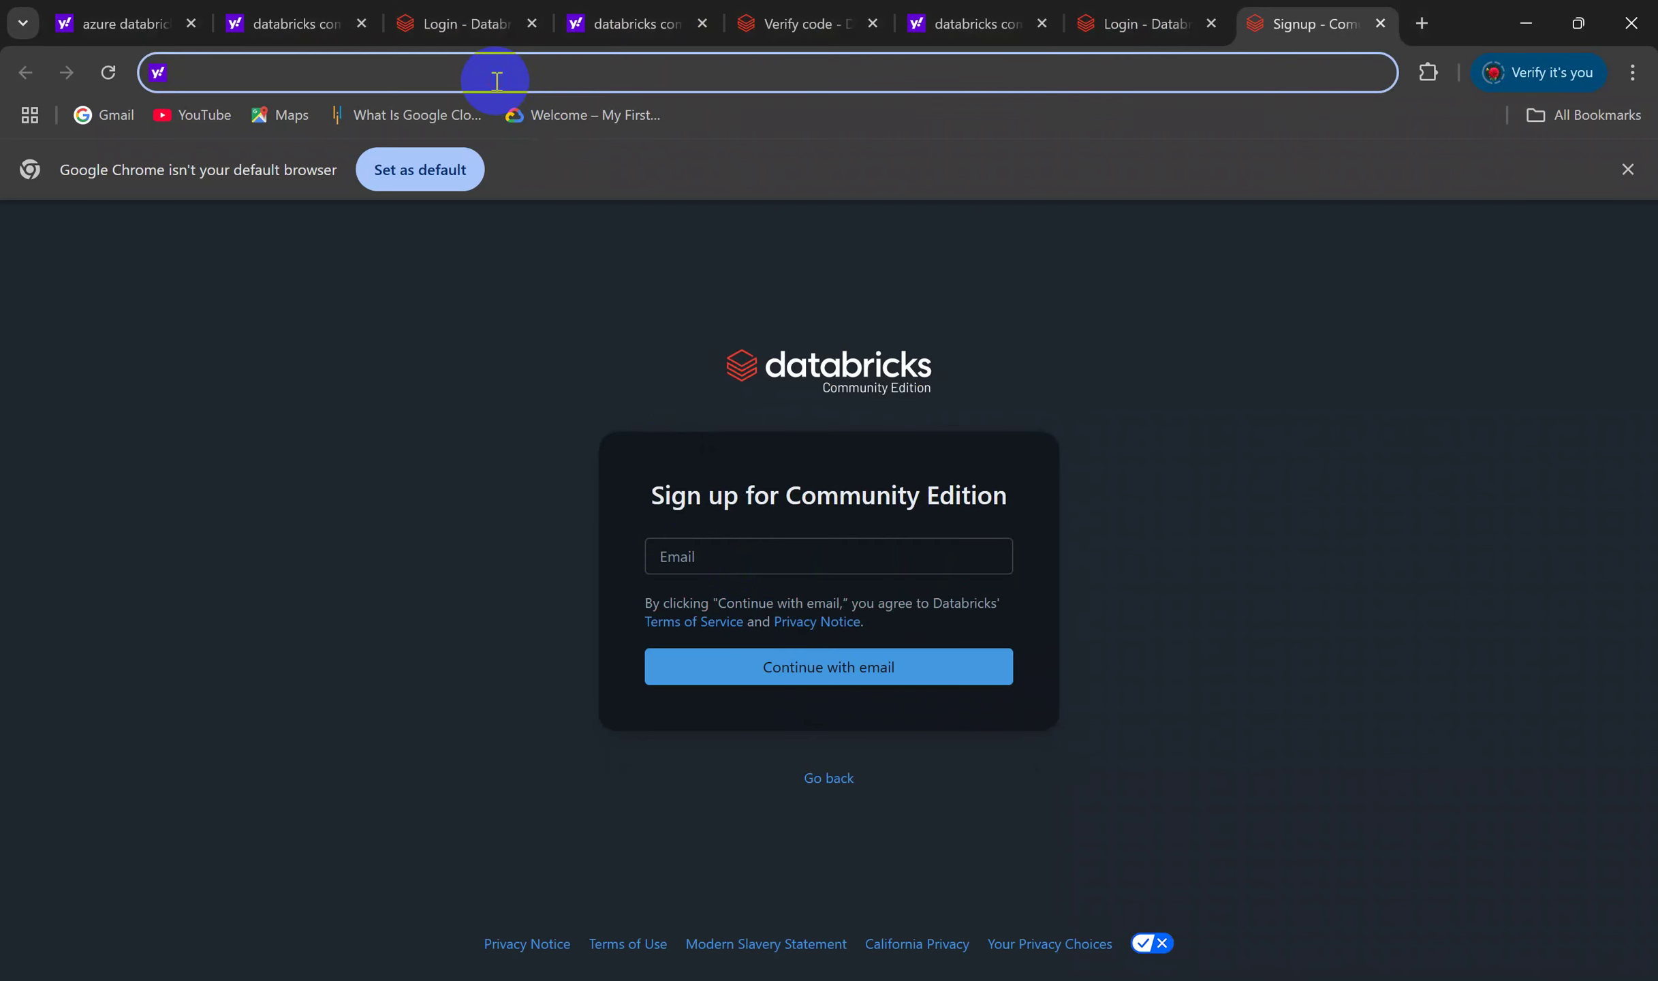
{"action": "type", "text": "s"}
{"action": "key", "text": "BackSpace"}
{"action": "type", "text": "dat"}
{"action": "key", "text": "Return"}
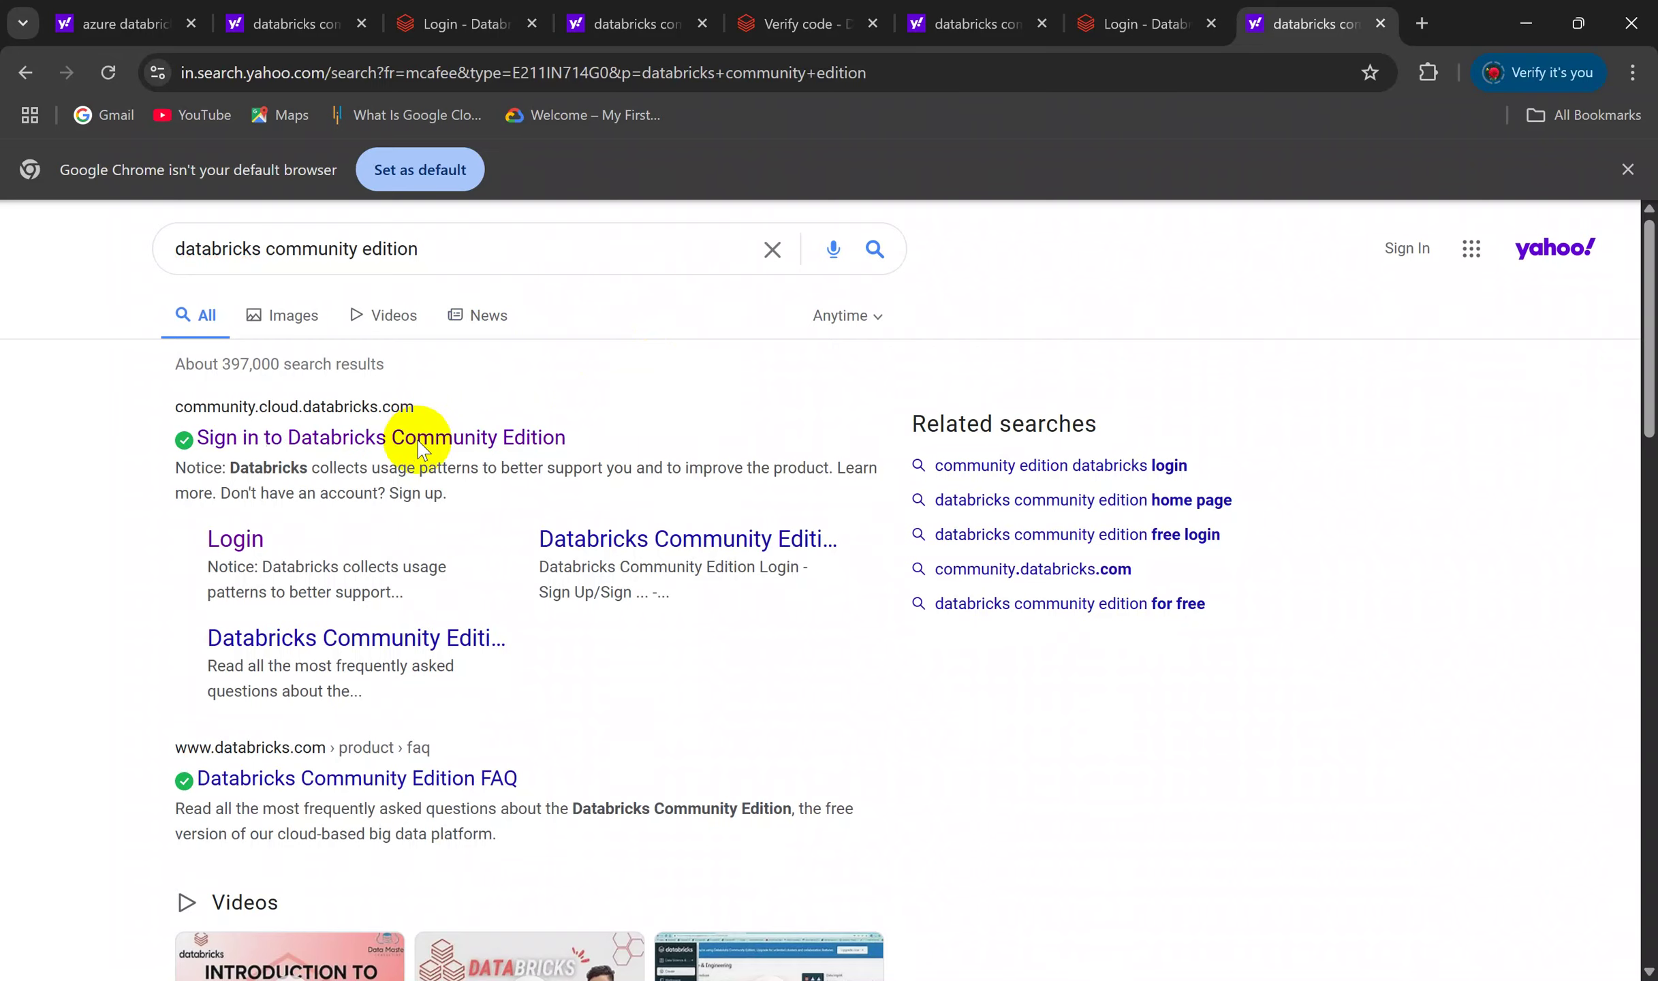
{"action": "left_click", "coordinate": [421, 439]}
Sign up with the saved account e-mail and enter the emailed verification code
{"action": "left_click", "coordinate": [897, 606]}
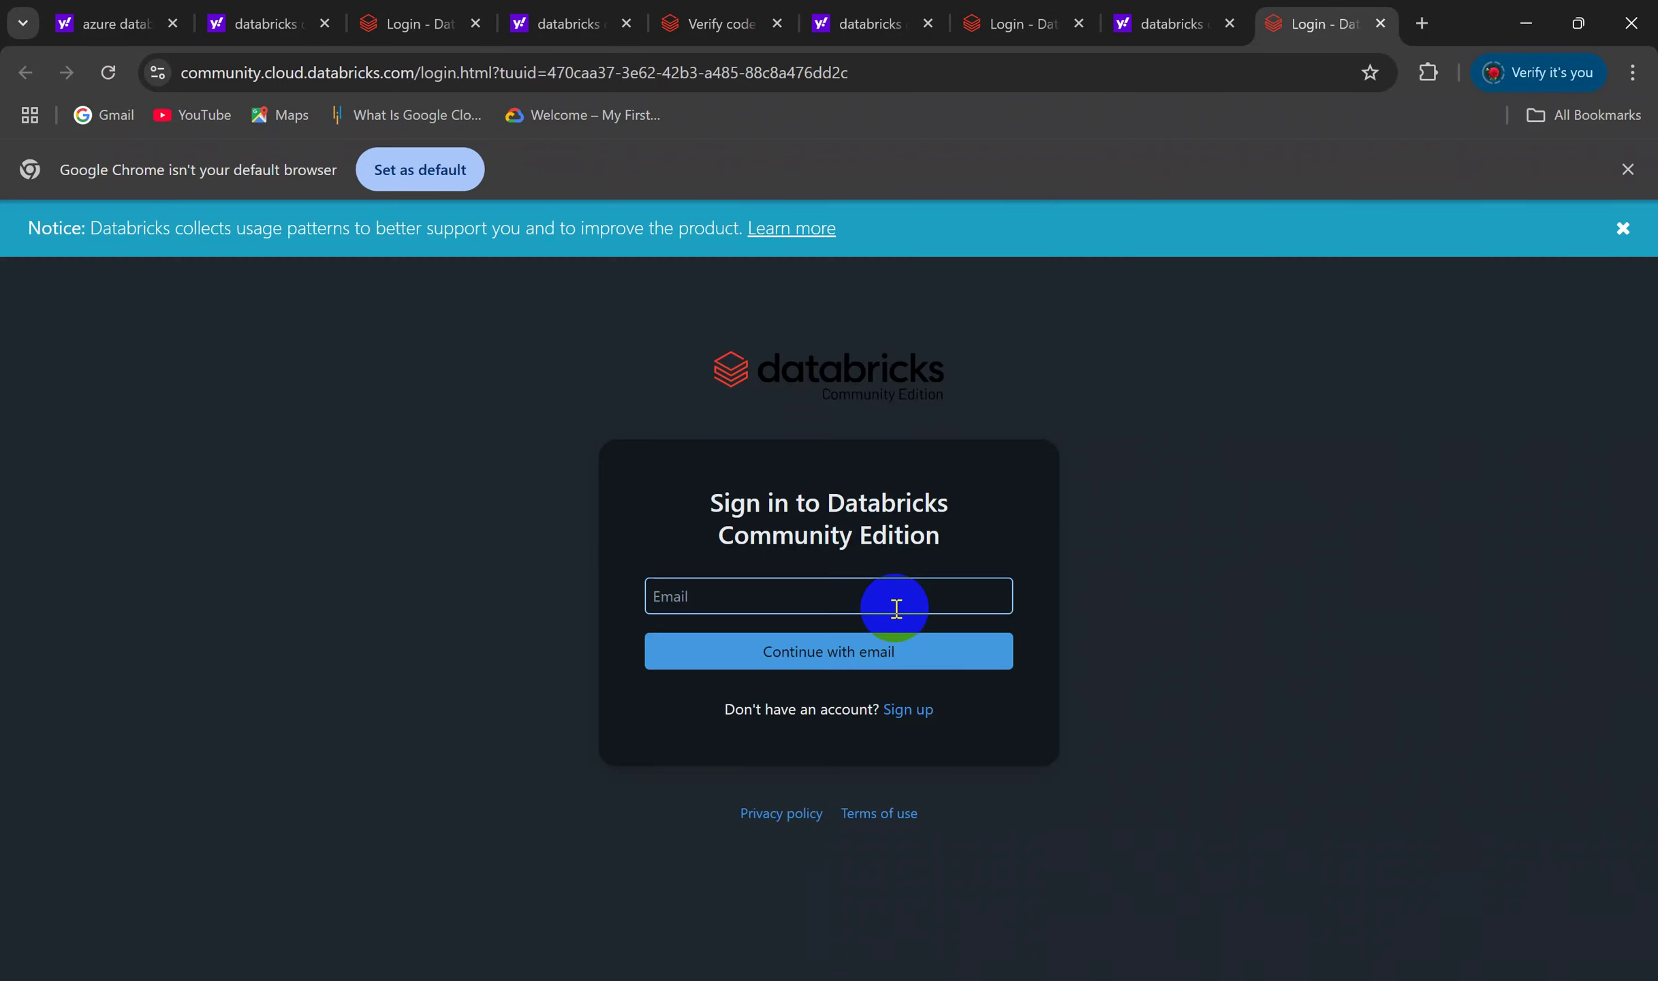
{"action": "left_click", "coordinate": [906, 708]}
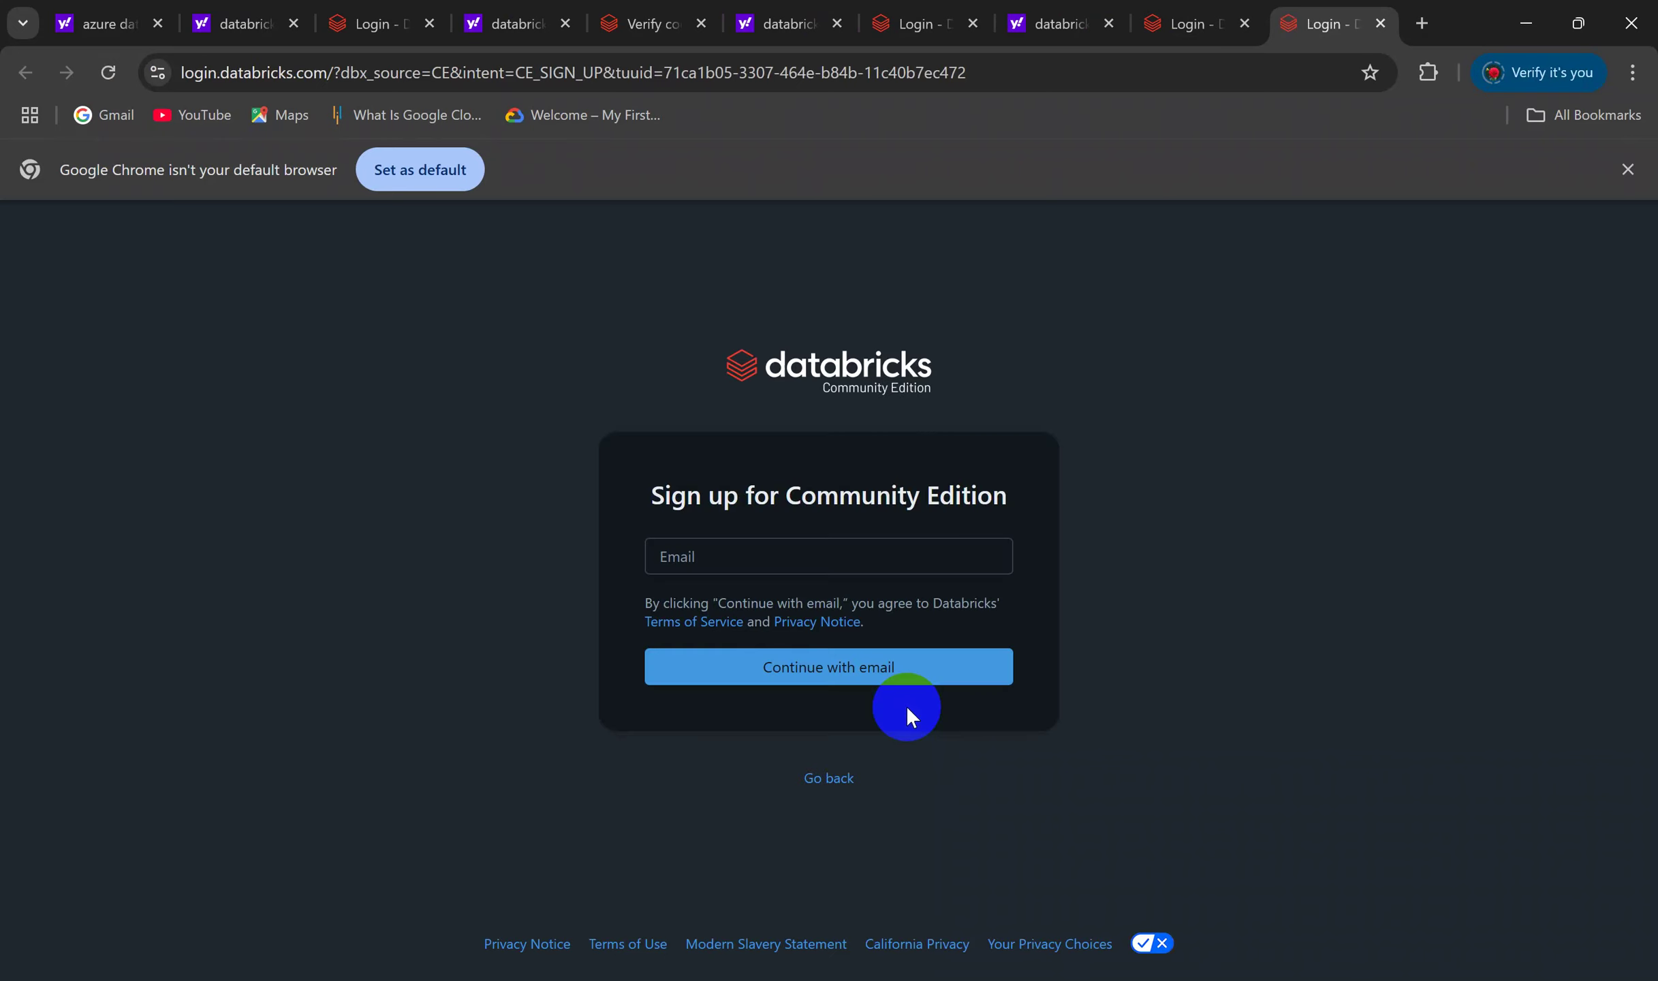
{"action": "left_click", "coordinate": [842, 557]}
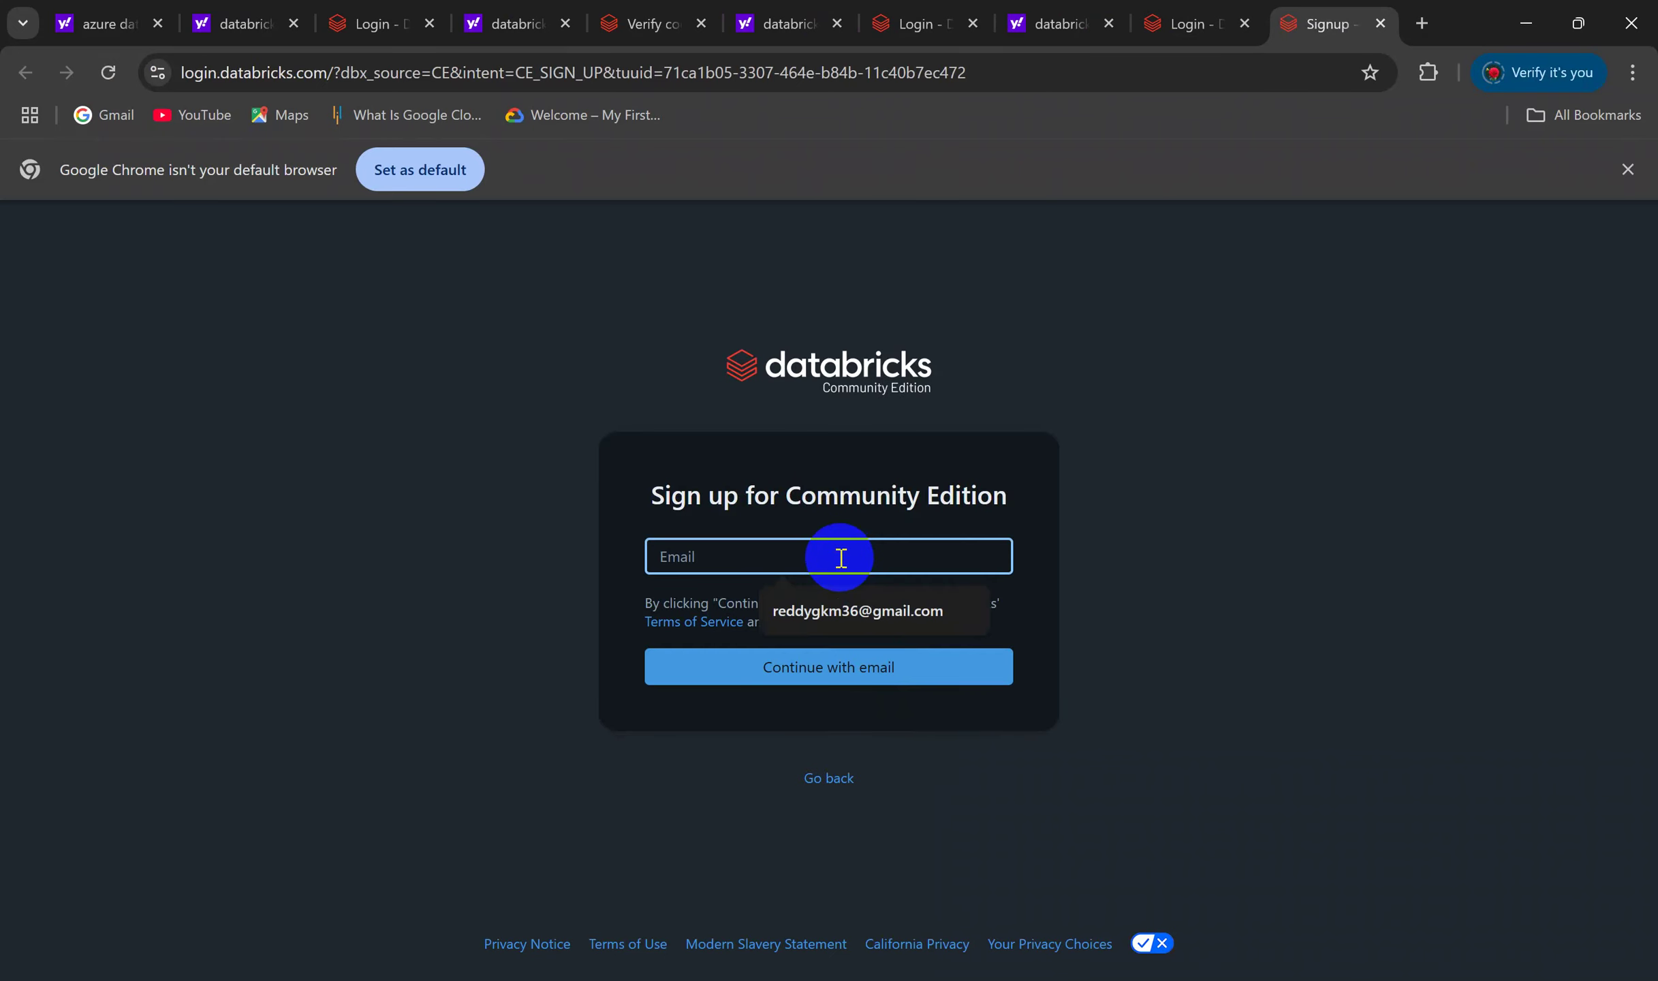
{"action": "left_click", "coordinate": [844, 616]}
{"action": "left_click", "coordinate": [786, 671]}
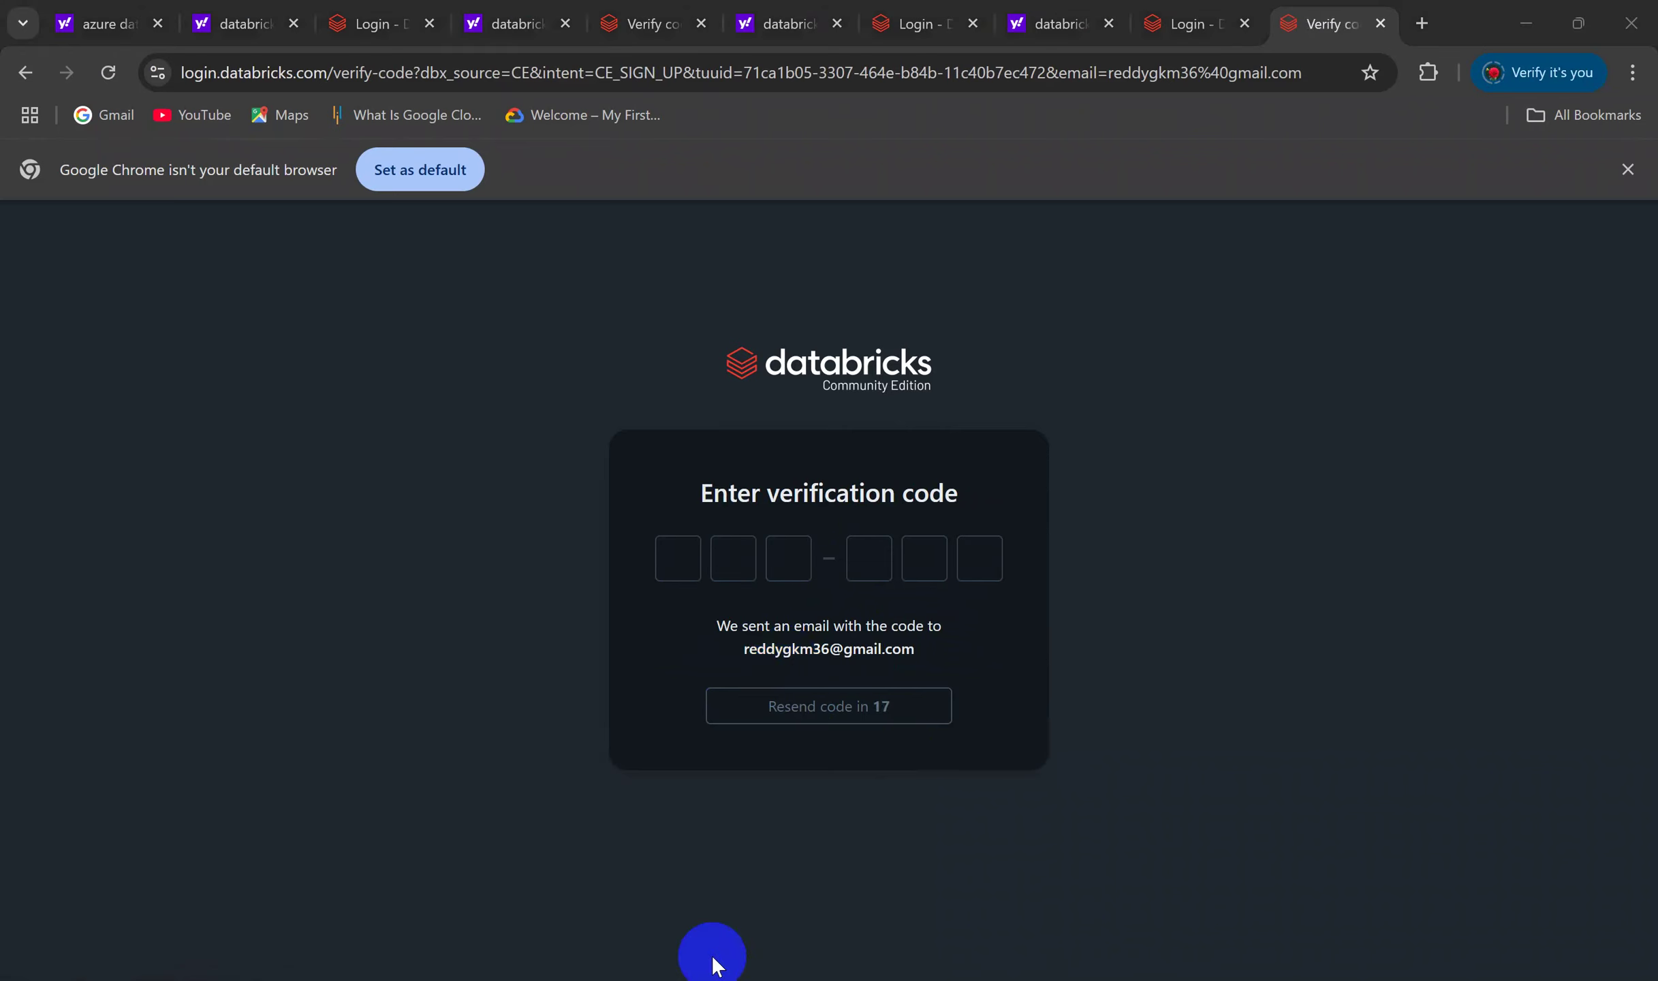
{"action": "left_click", "coordinate": [676, 557]}
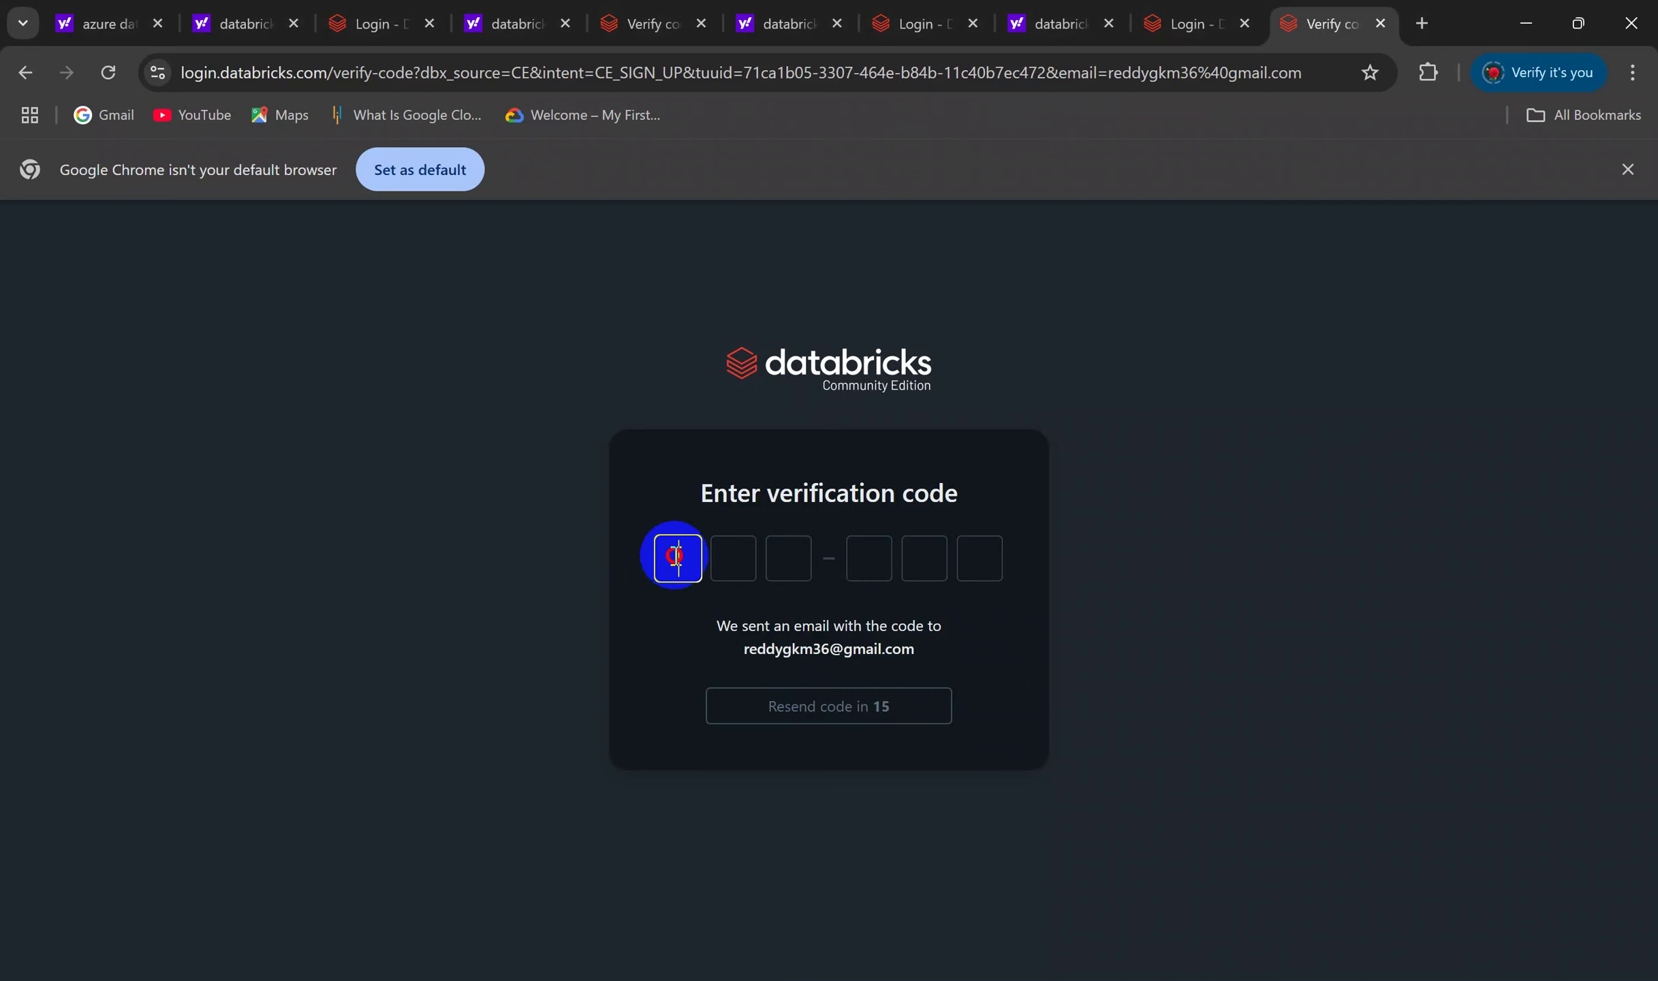
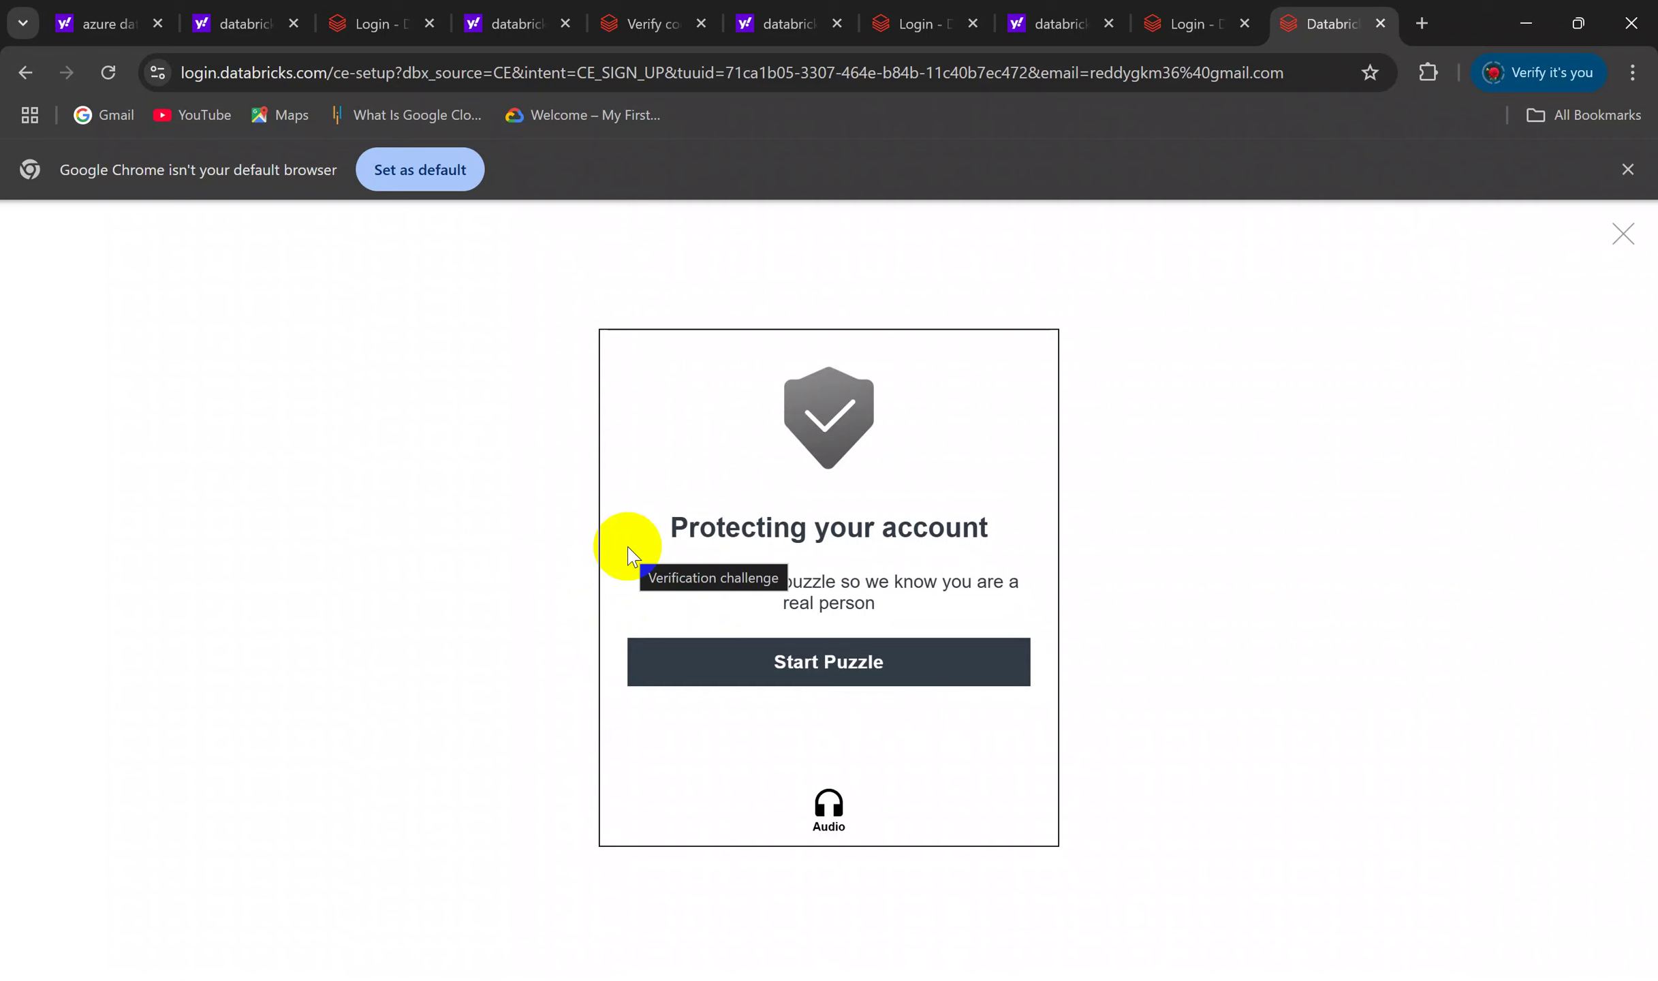
Solve the car-rotation puzzle with two rotations and submit it, returning to the prefilled sign-in e-mail
{"action": "left_click", "coordinate": [829, 672]}
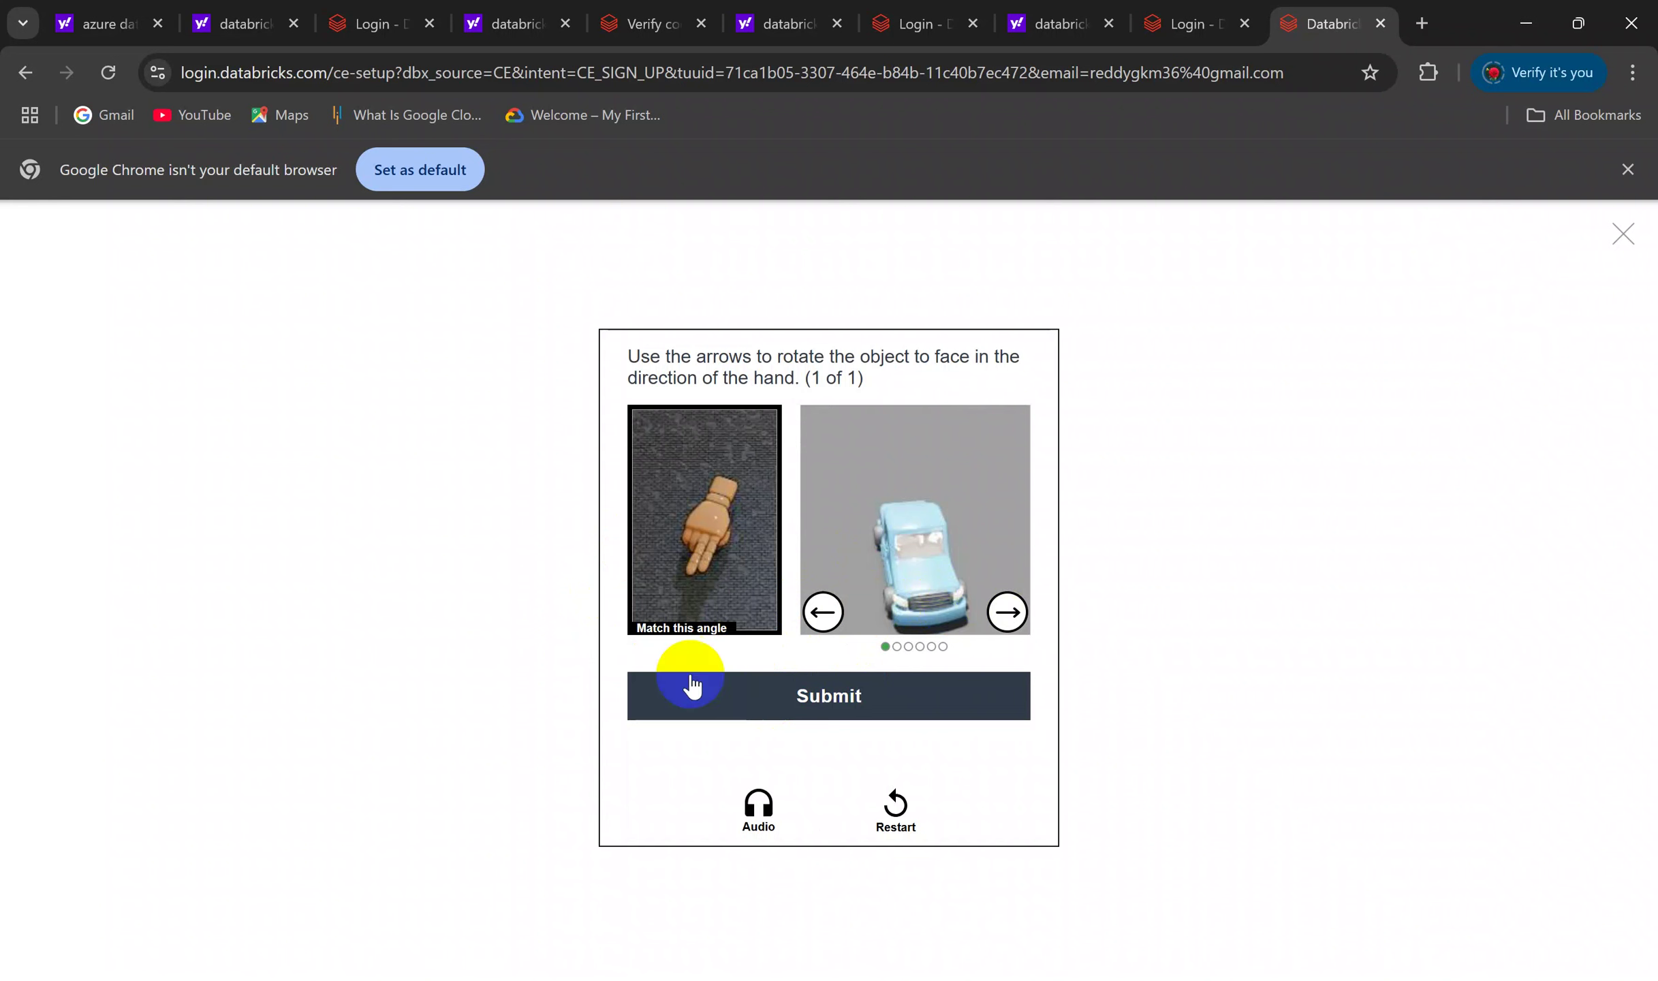
{"action": "left_click", "coordinate": [822, 612]}
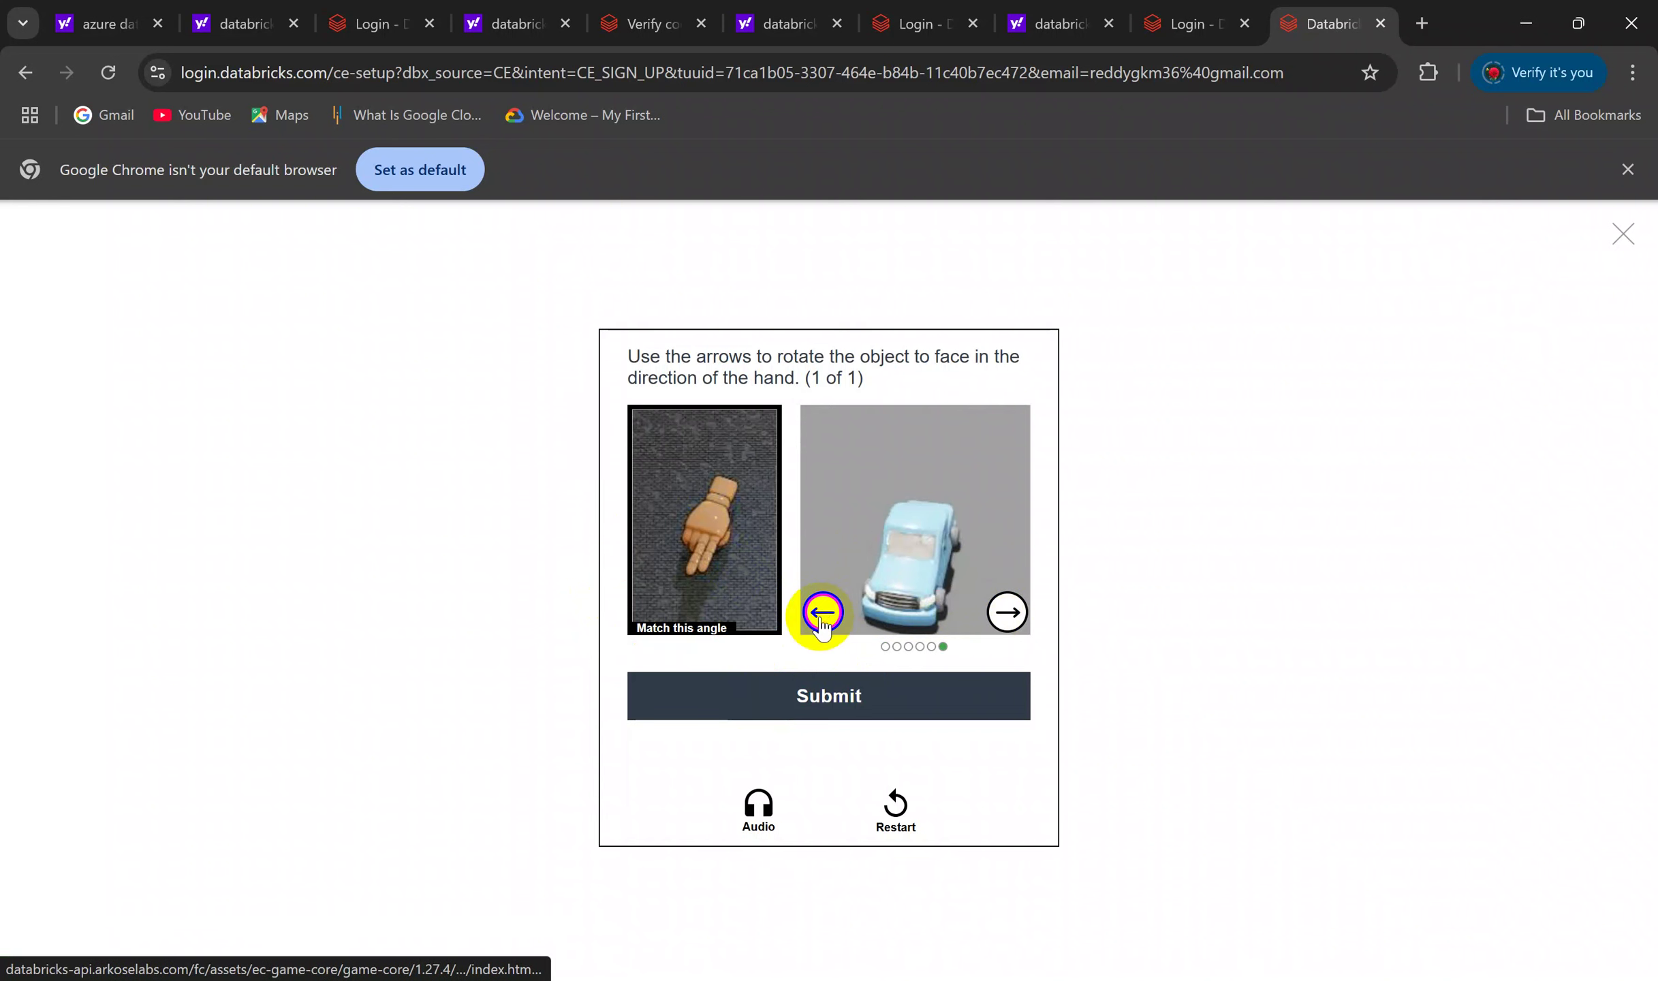
{"action": "left_click", "coordinate": [822, 612]}
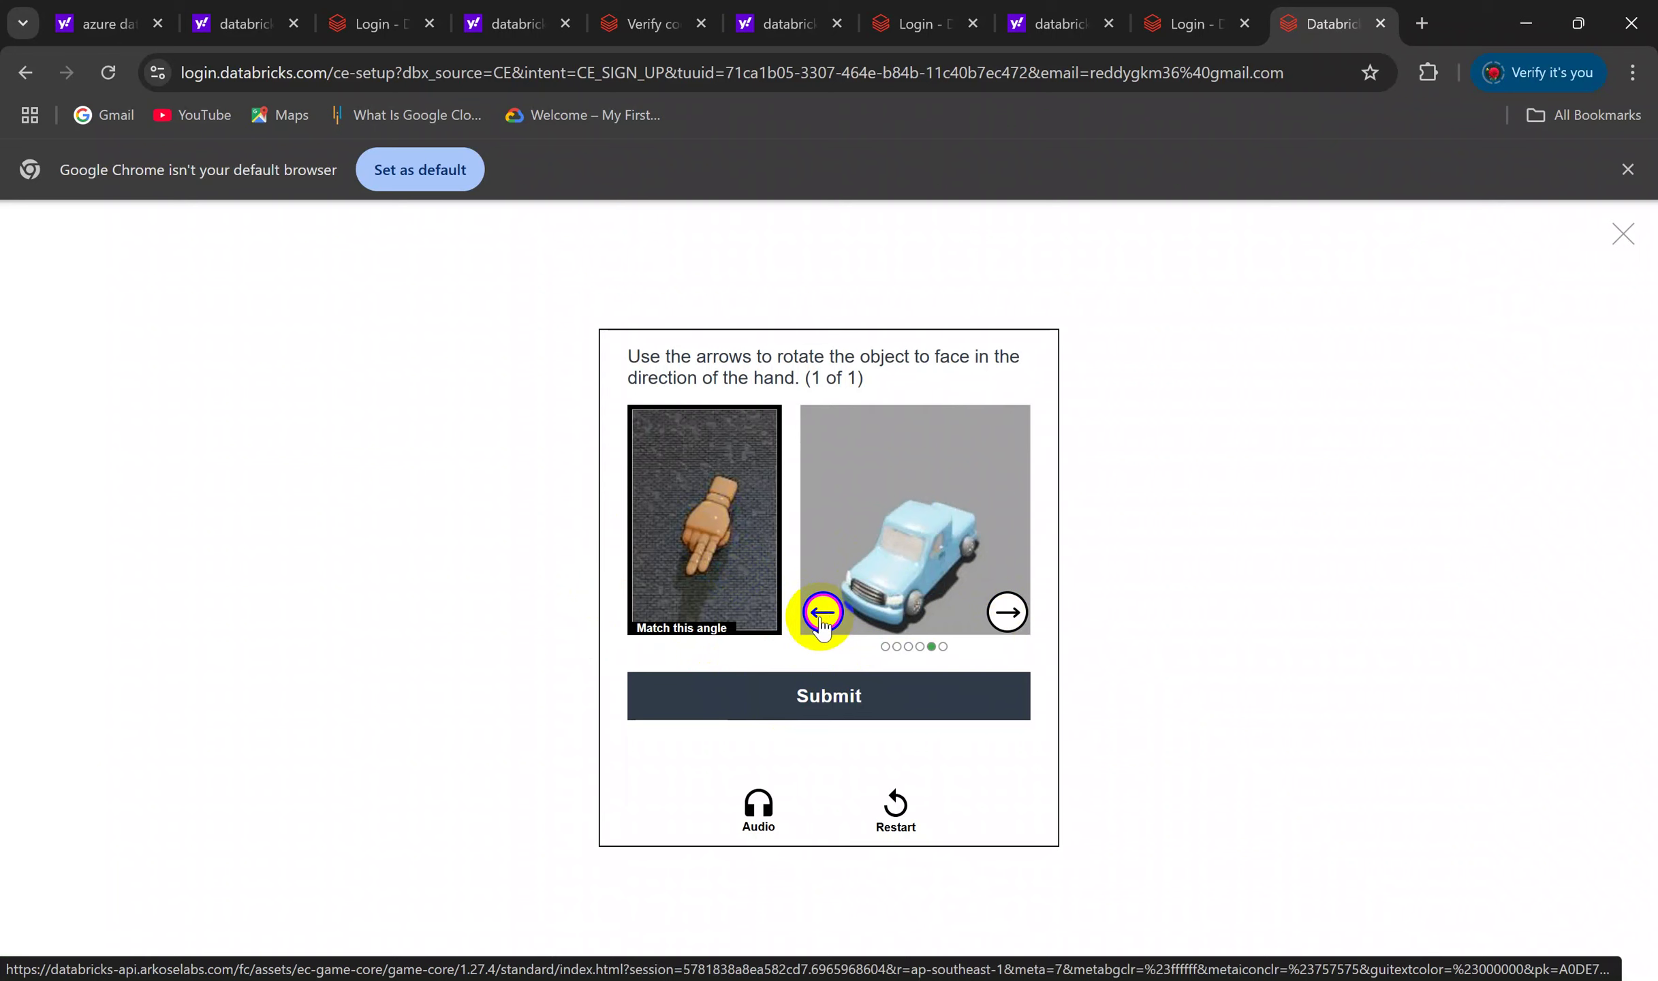
{"action": "left_click", "coordinate": [836, 708]}
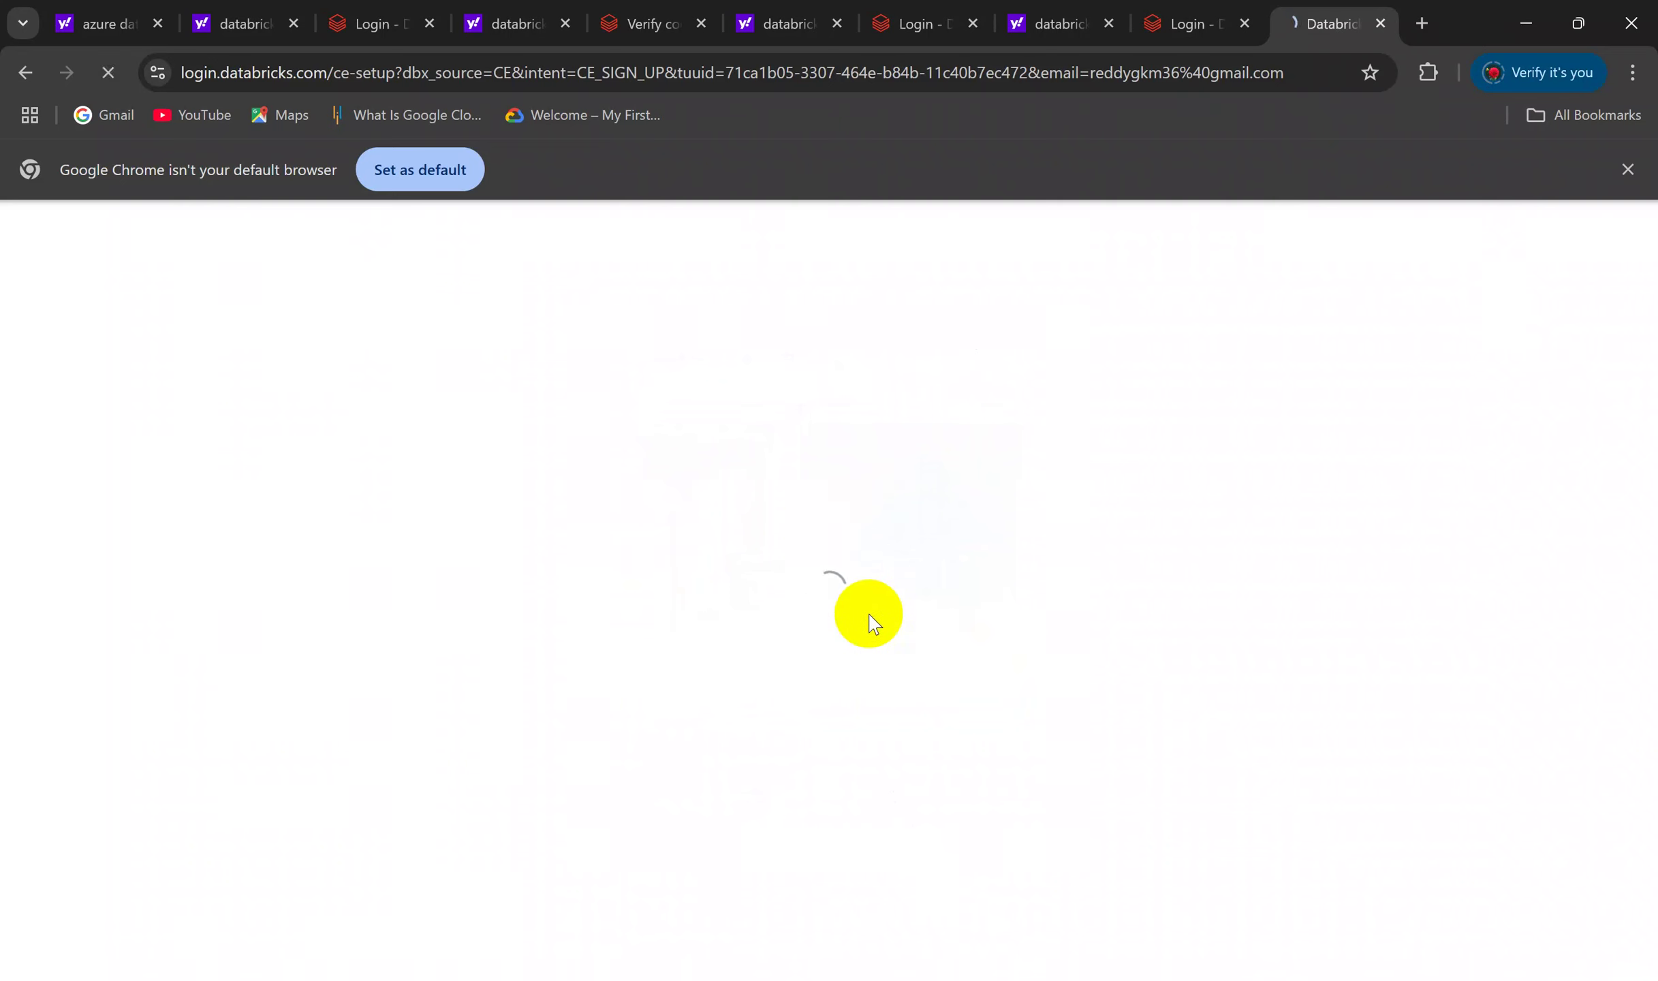
{"action": "left_click", "coordinate": [870, 613]}
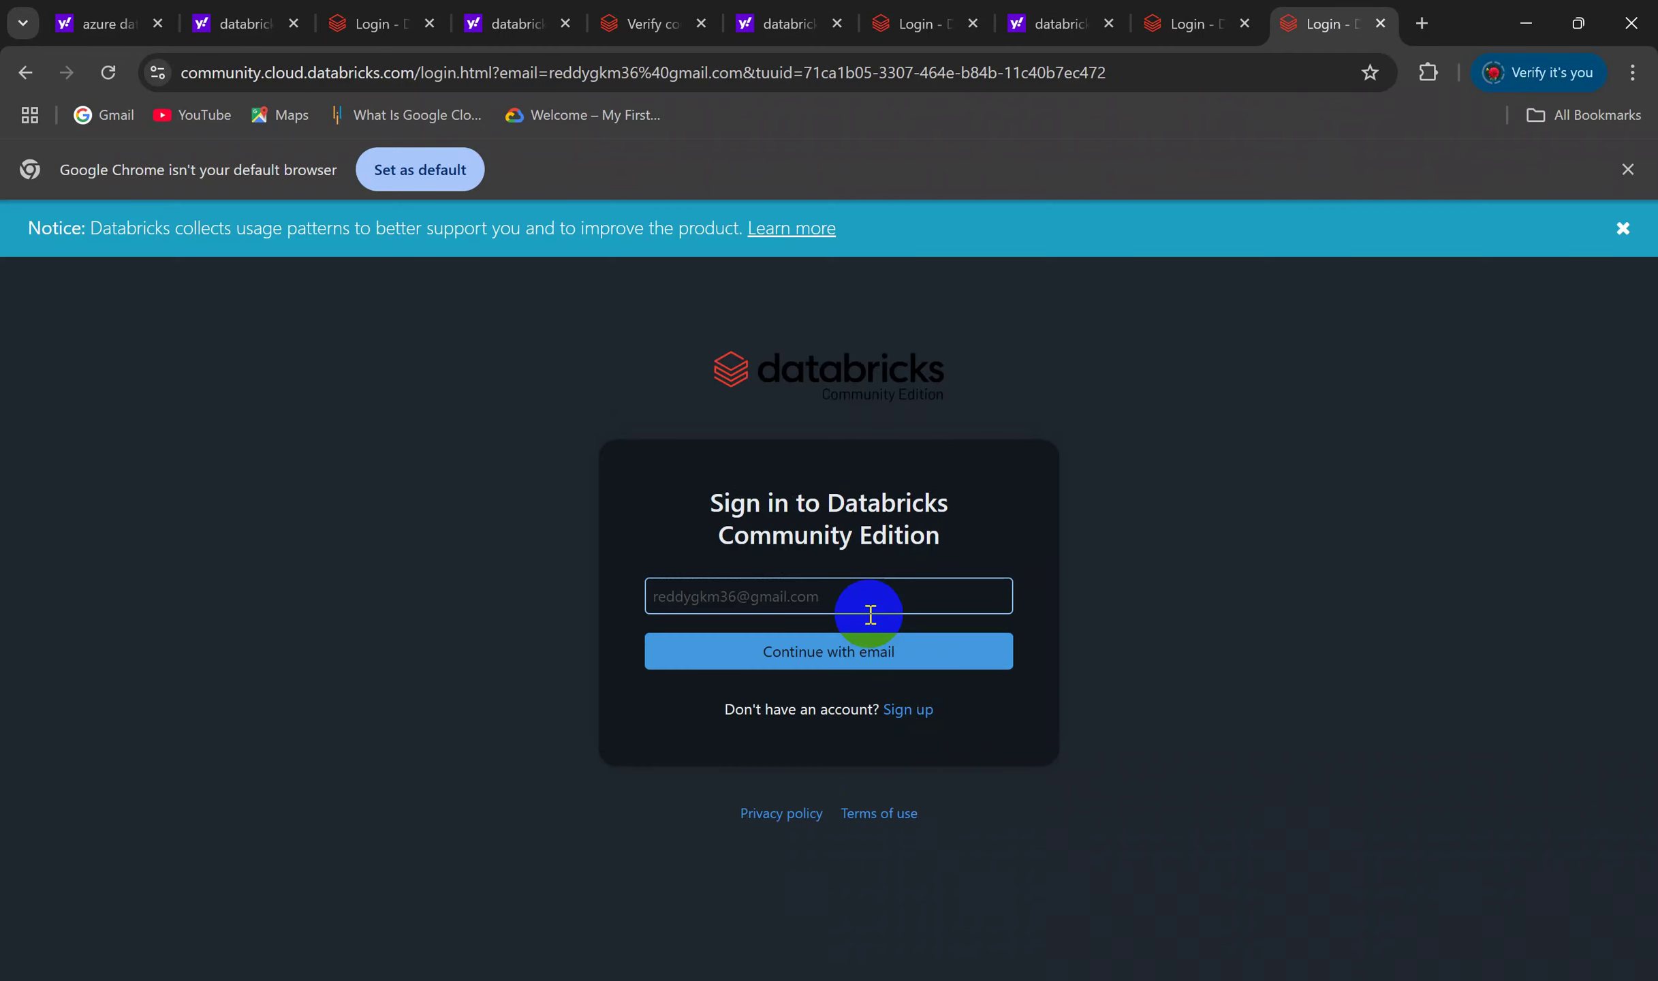
Continue with the account e-mail and enter the six-character emailed verification code
{"action": "left_click", "coordinate": [804, 659]}
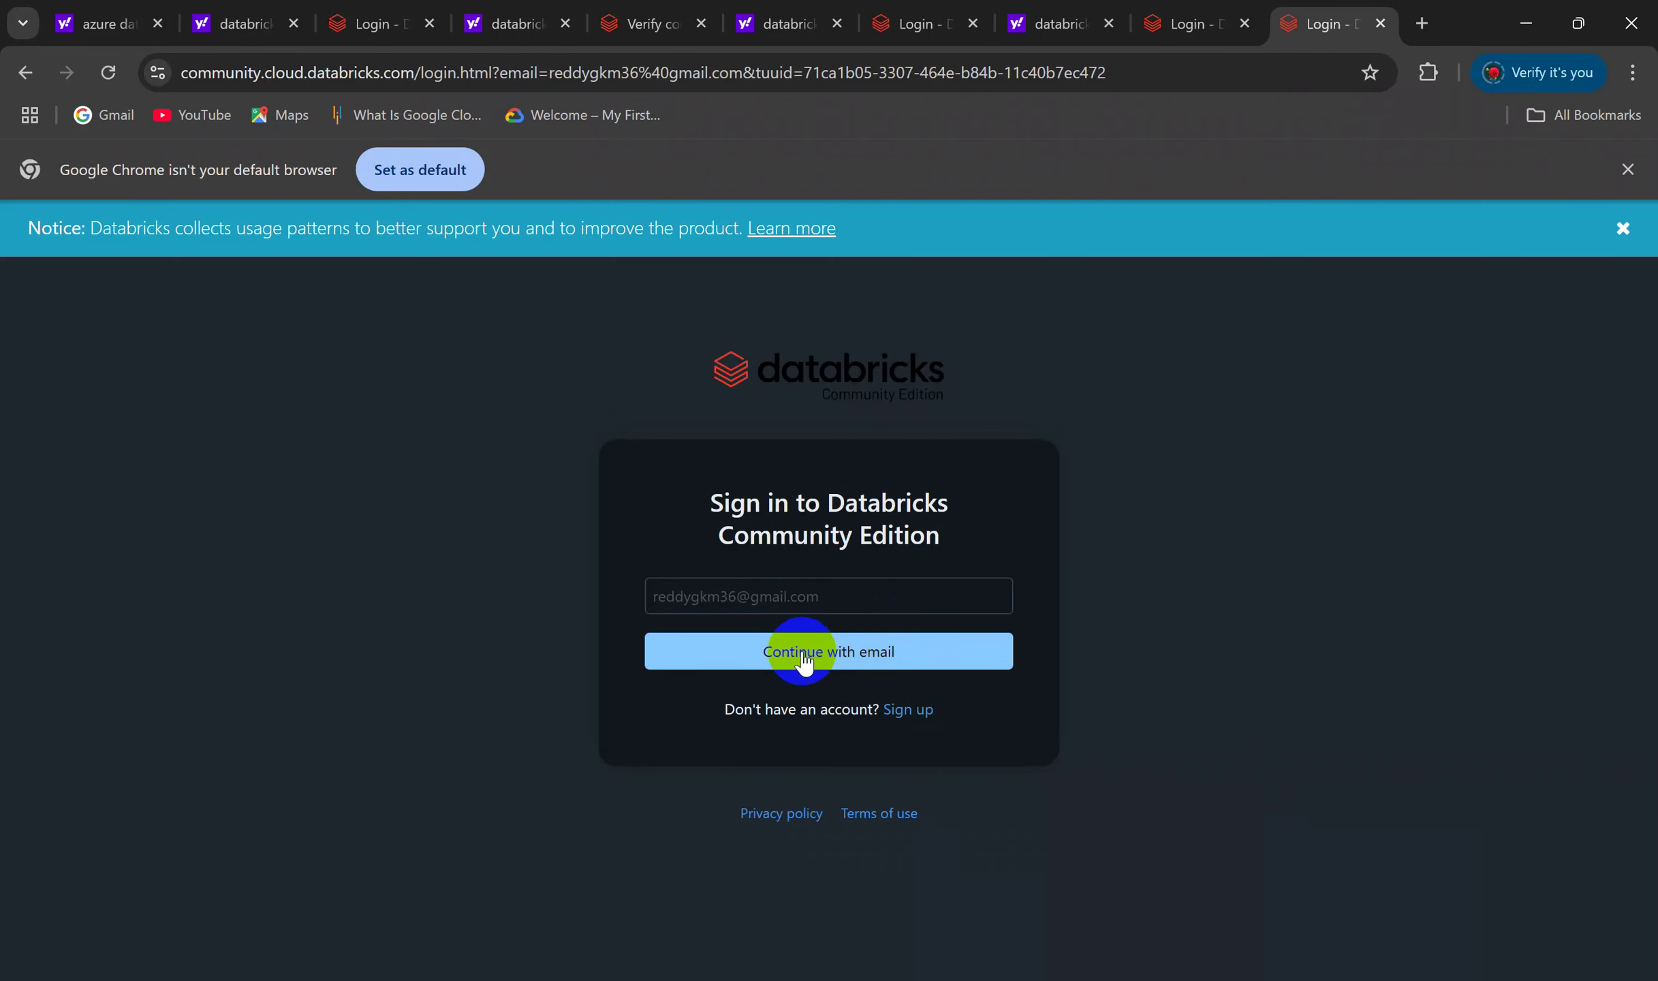
{"action": "left_click", "coordinate": [744, 645]}
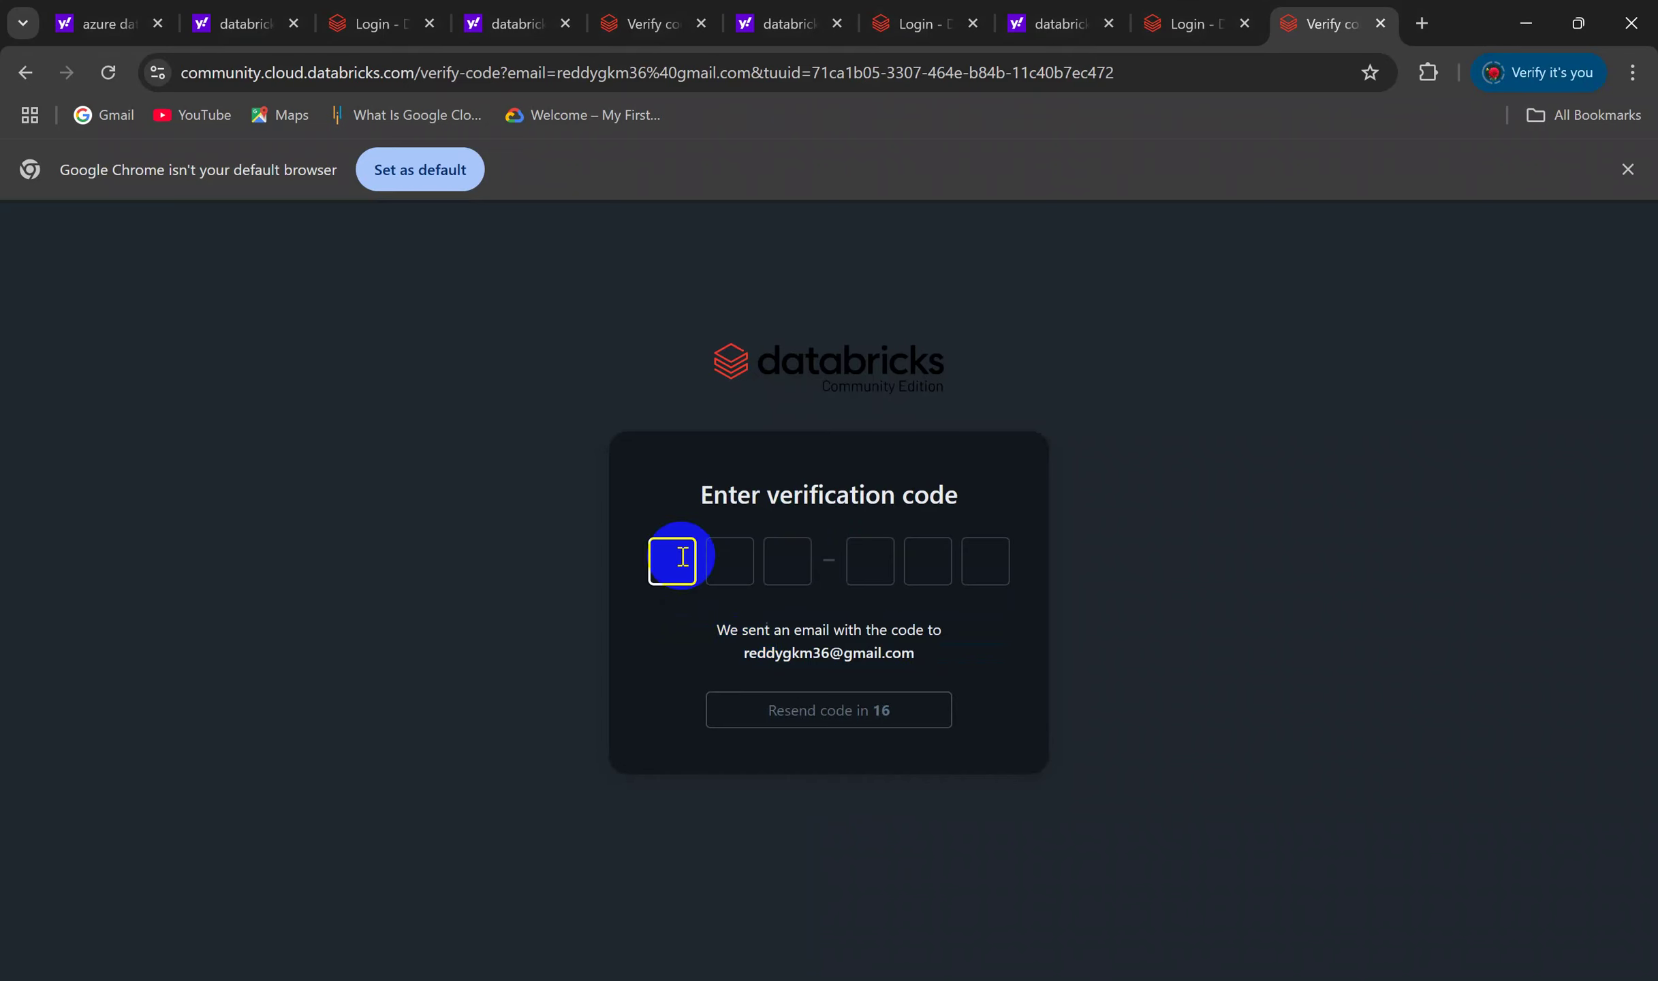
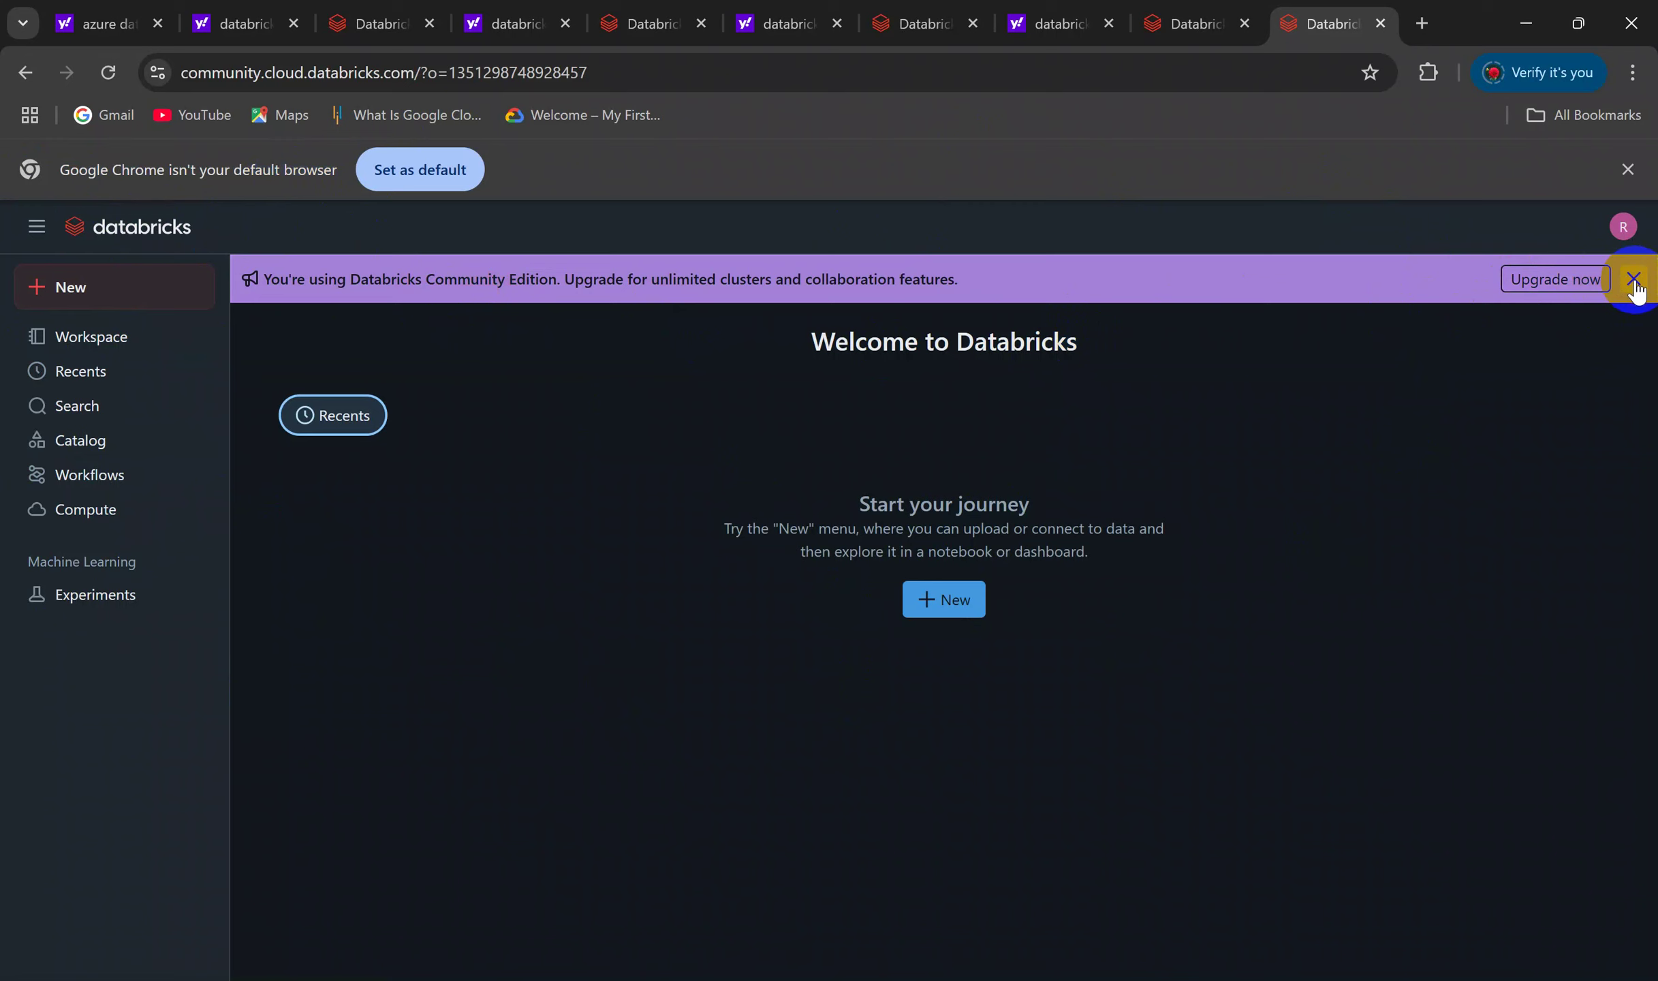
Close the purple Community Edition upgrade banner on the home page
{"action": "left_click", "coordinate": [1633, 279]}
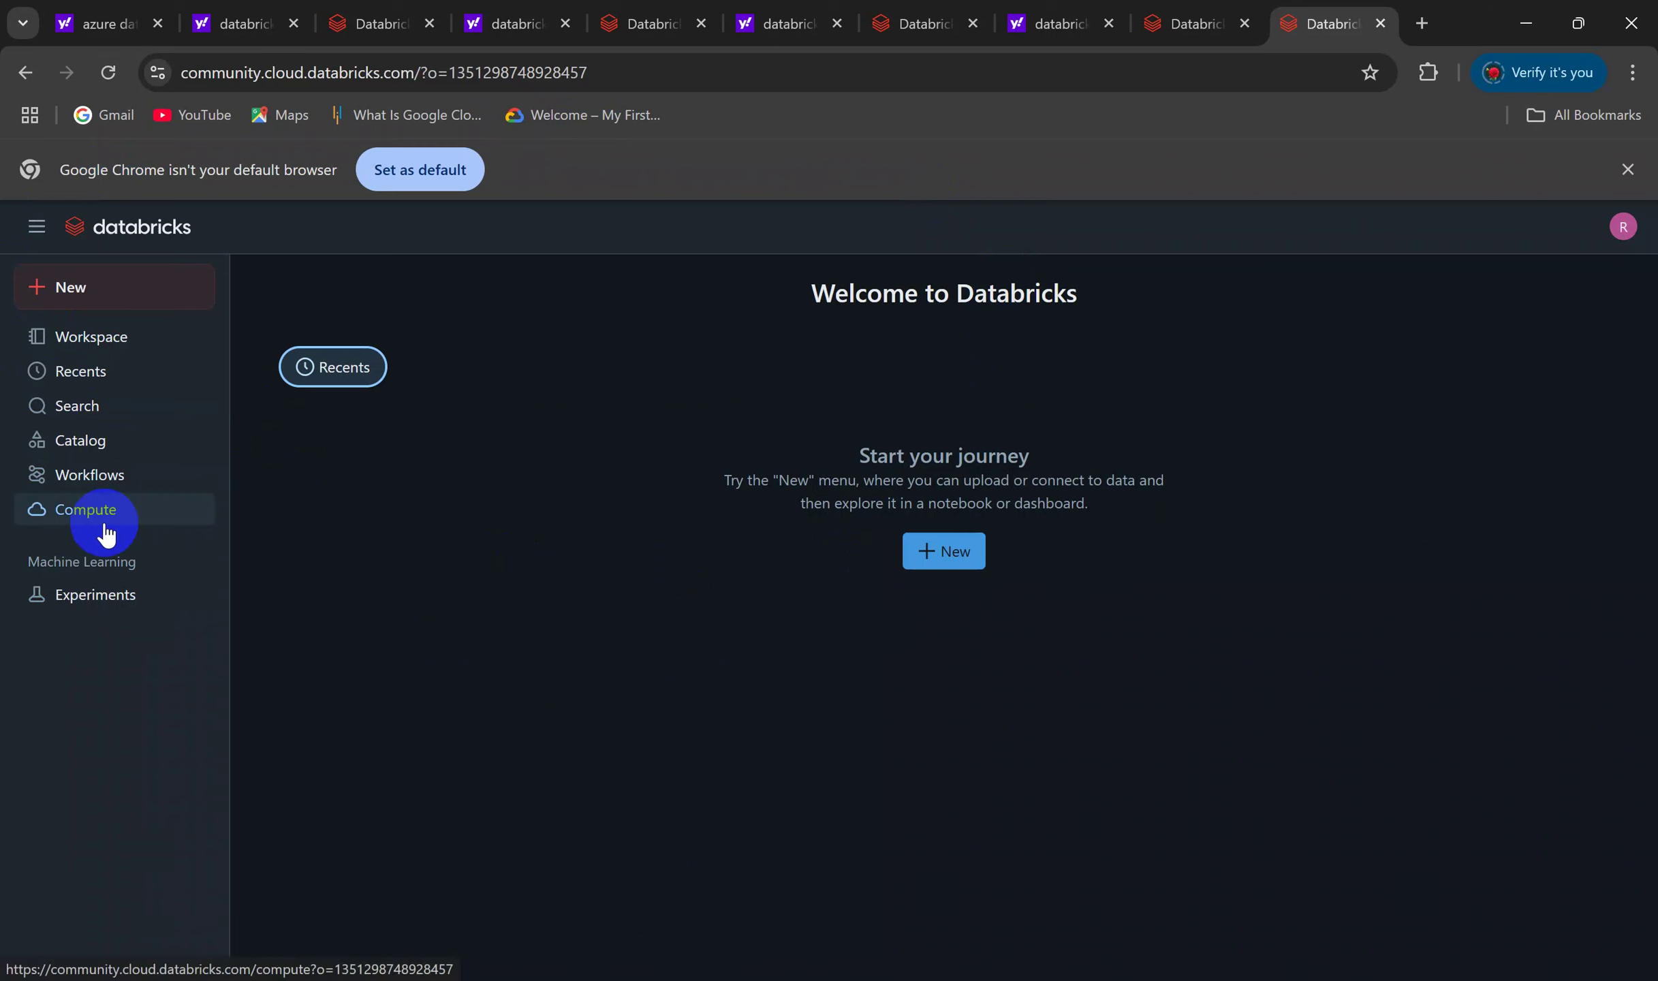
{"action": "left_click", "coordinate": [35, 232]}
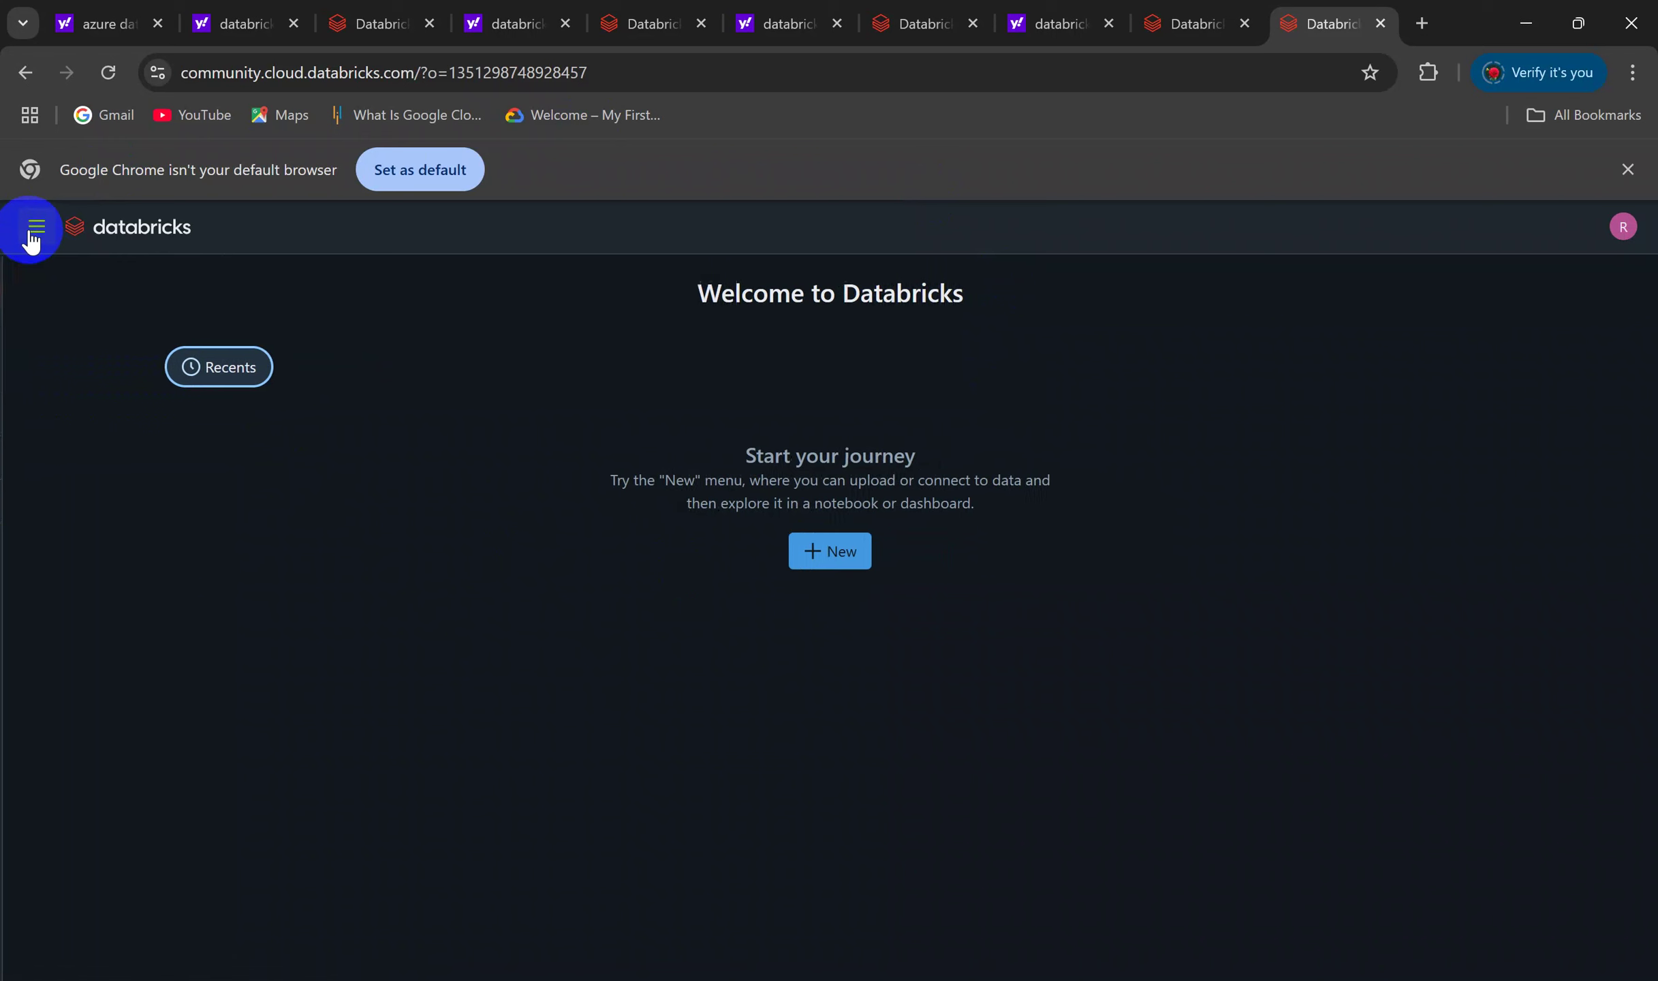
{"action": "left_click", "coordinate": [32, 241]}
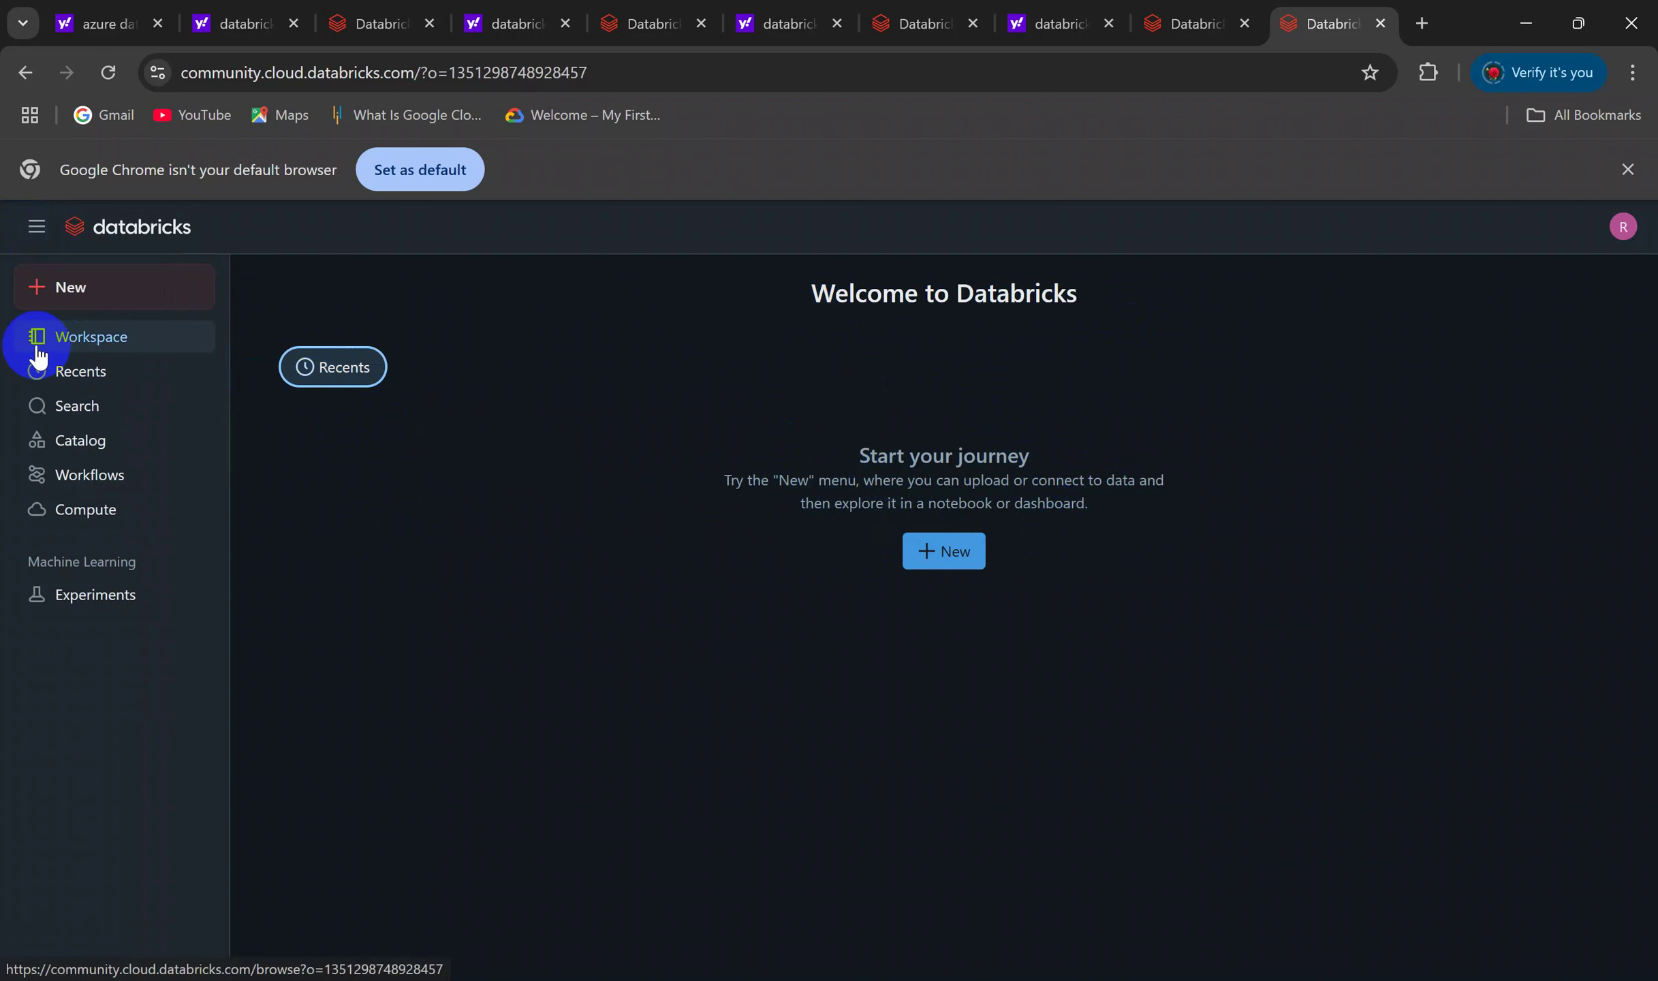
Open Workspace from the sidebar and expand the Workspace and Shared folders to reach the user's home folder
{"action": "left_click", "coordinate": [37, 351]}
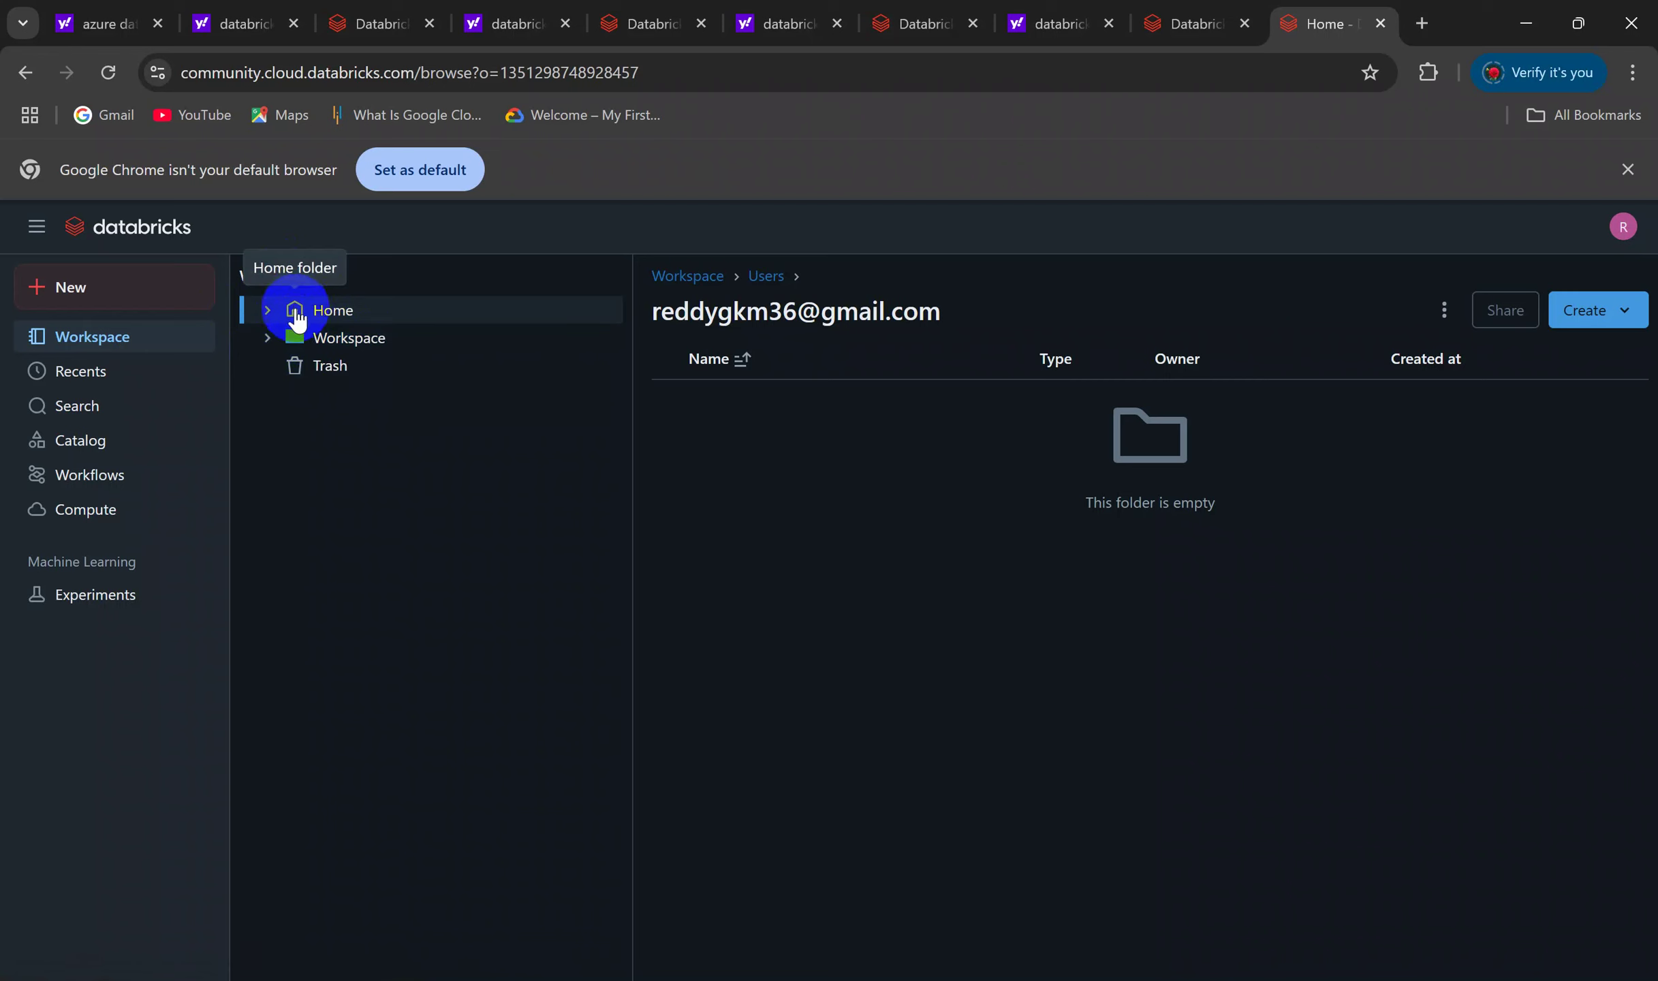
{"action": "left_click", "coordinate": [268, 337]}
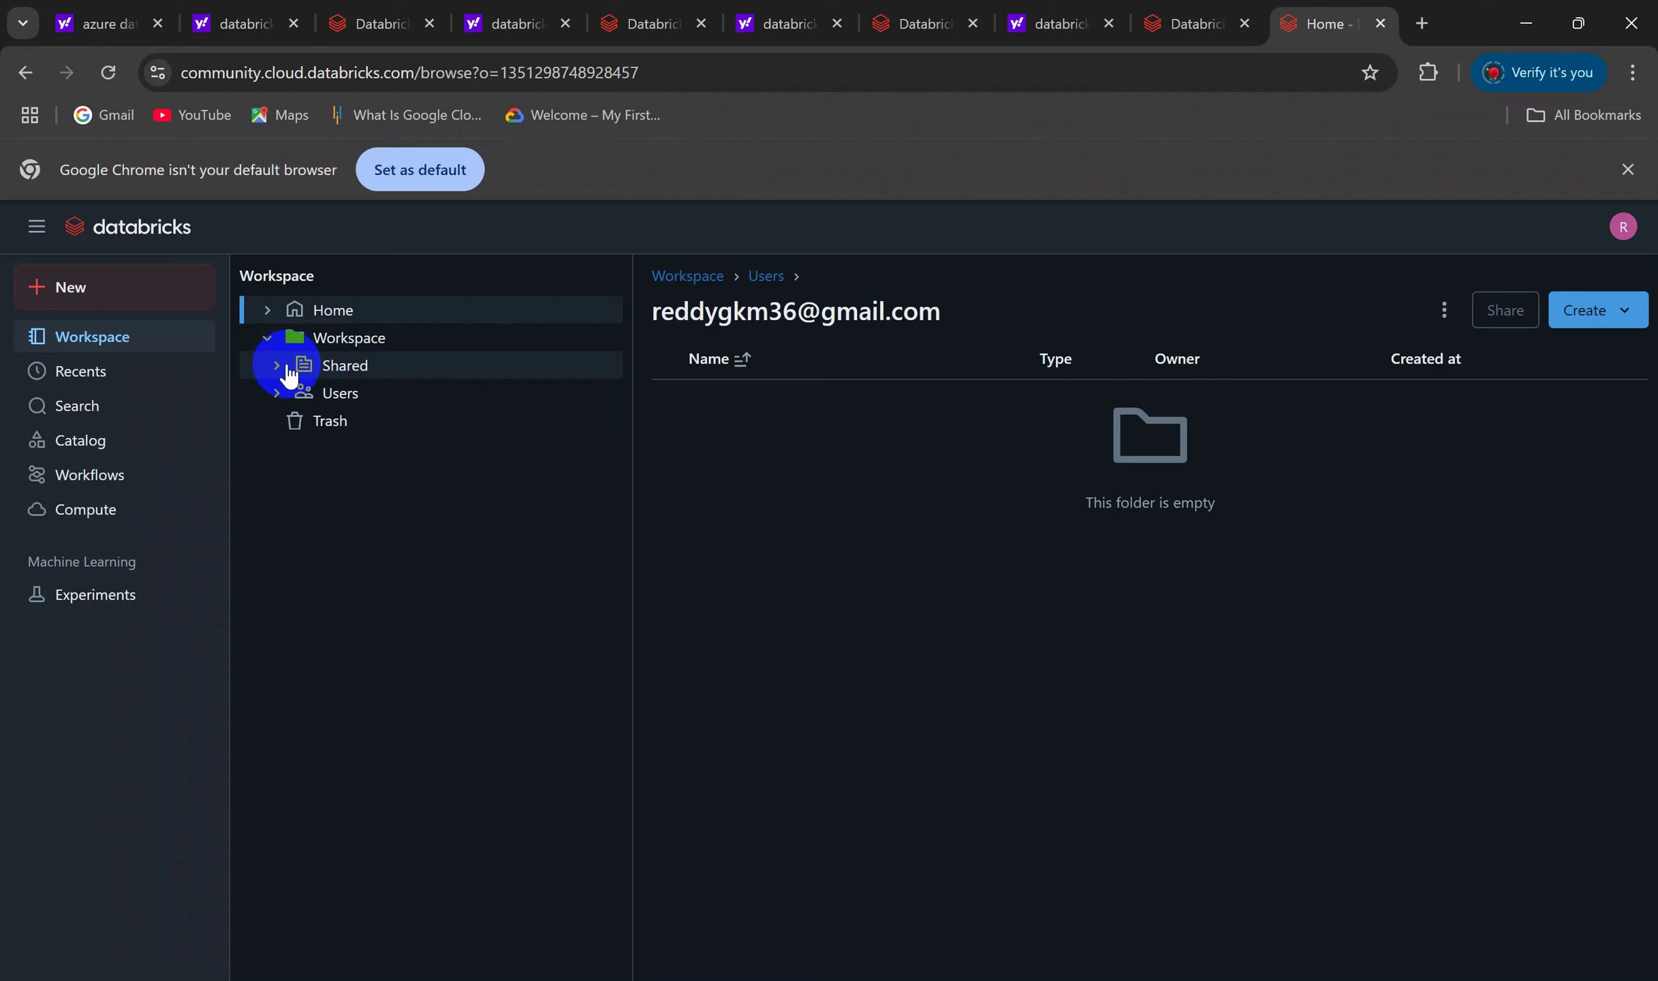
{"action": "left_click", "coordinate": [276, 365]}
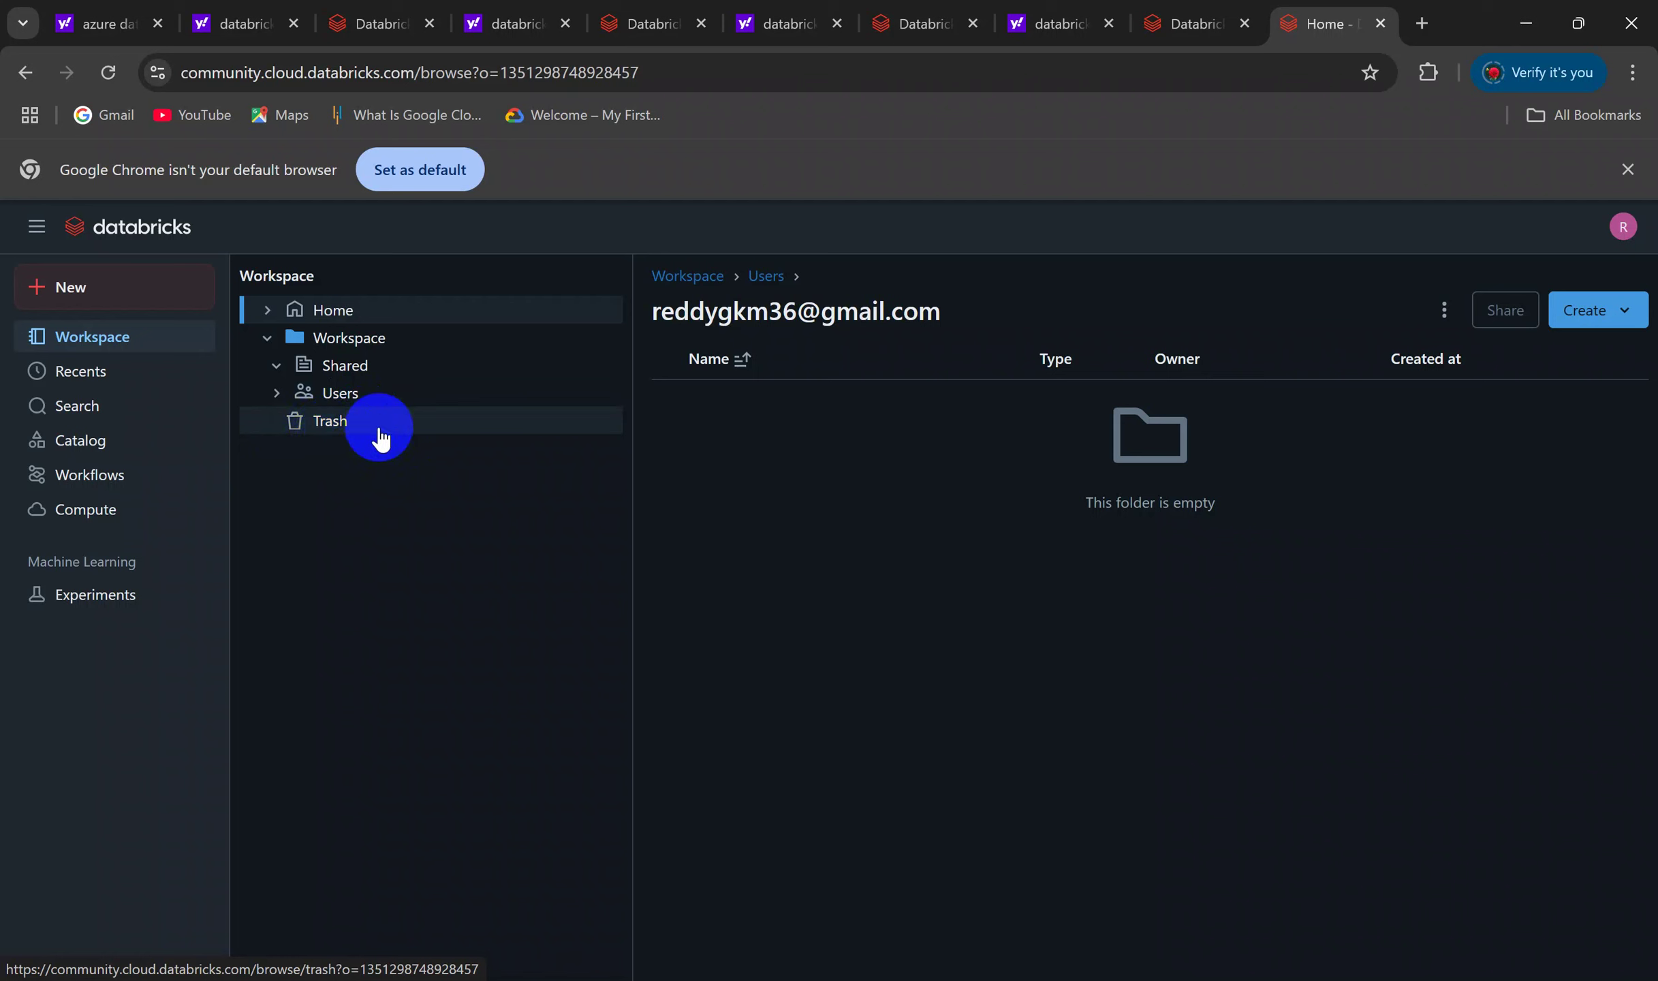
{"action": "left_click", "coordinate": [344, 439]}
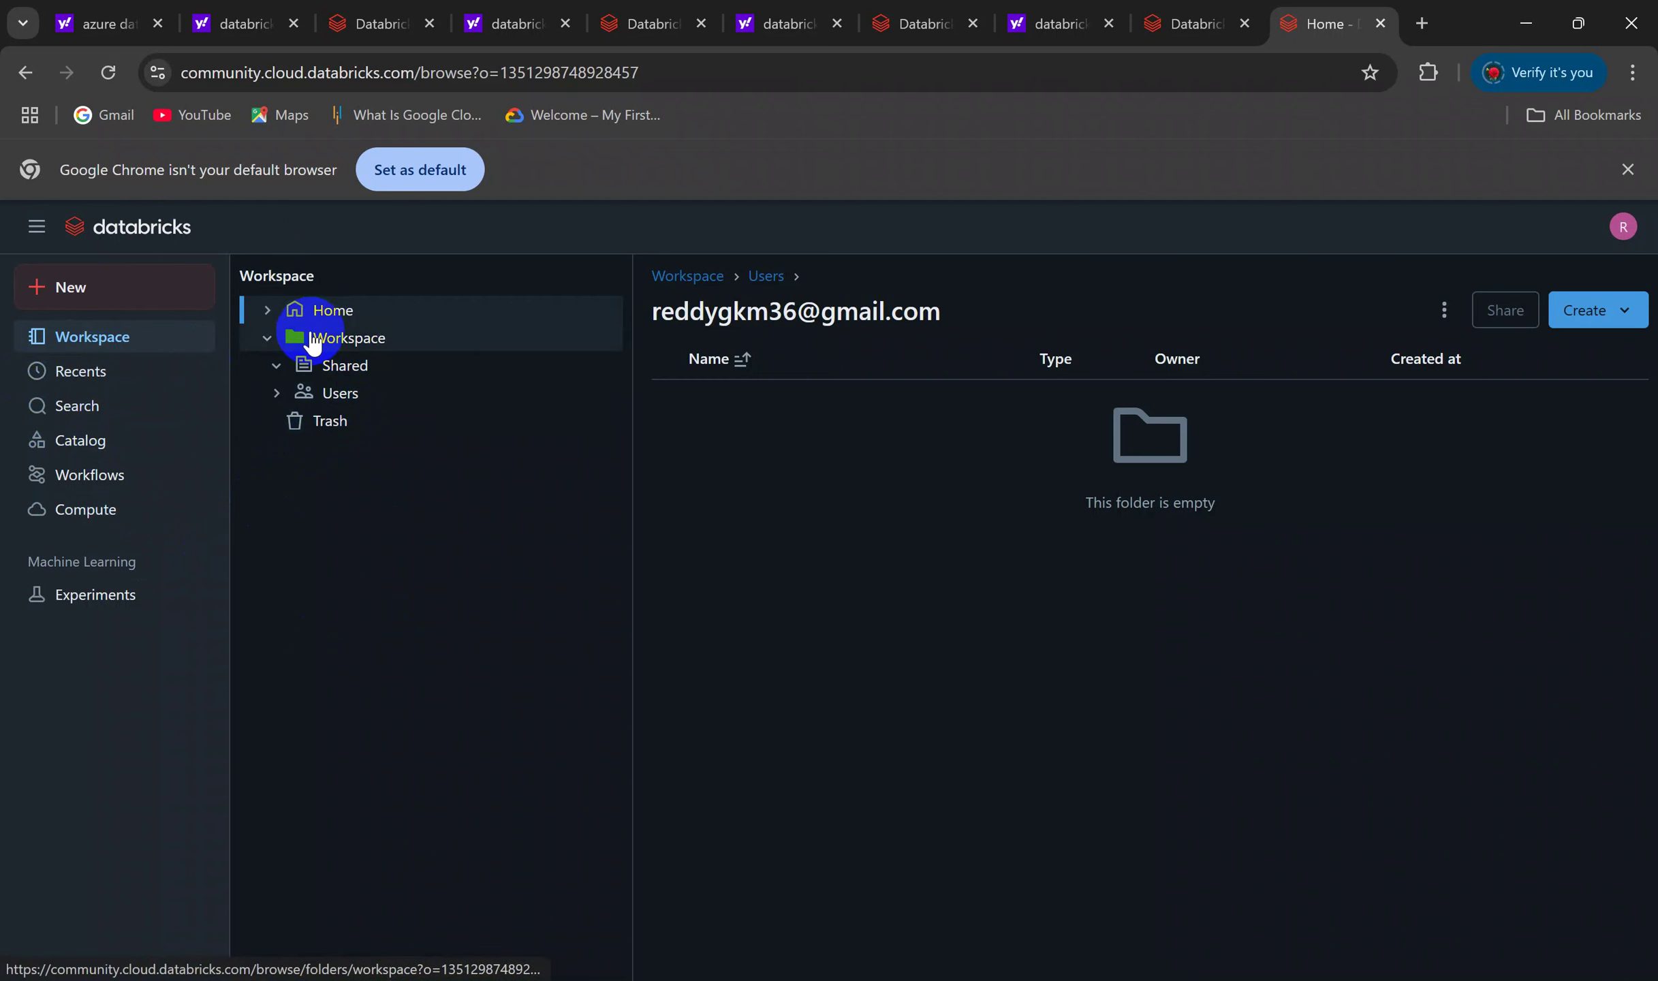
Open the Workspace folder's context menu and its Create submenu to add a new folder
{"action": "right_click", "coordinate": [340, 337]}
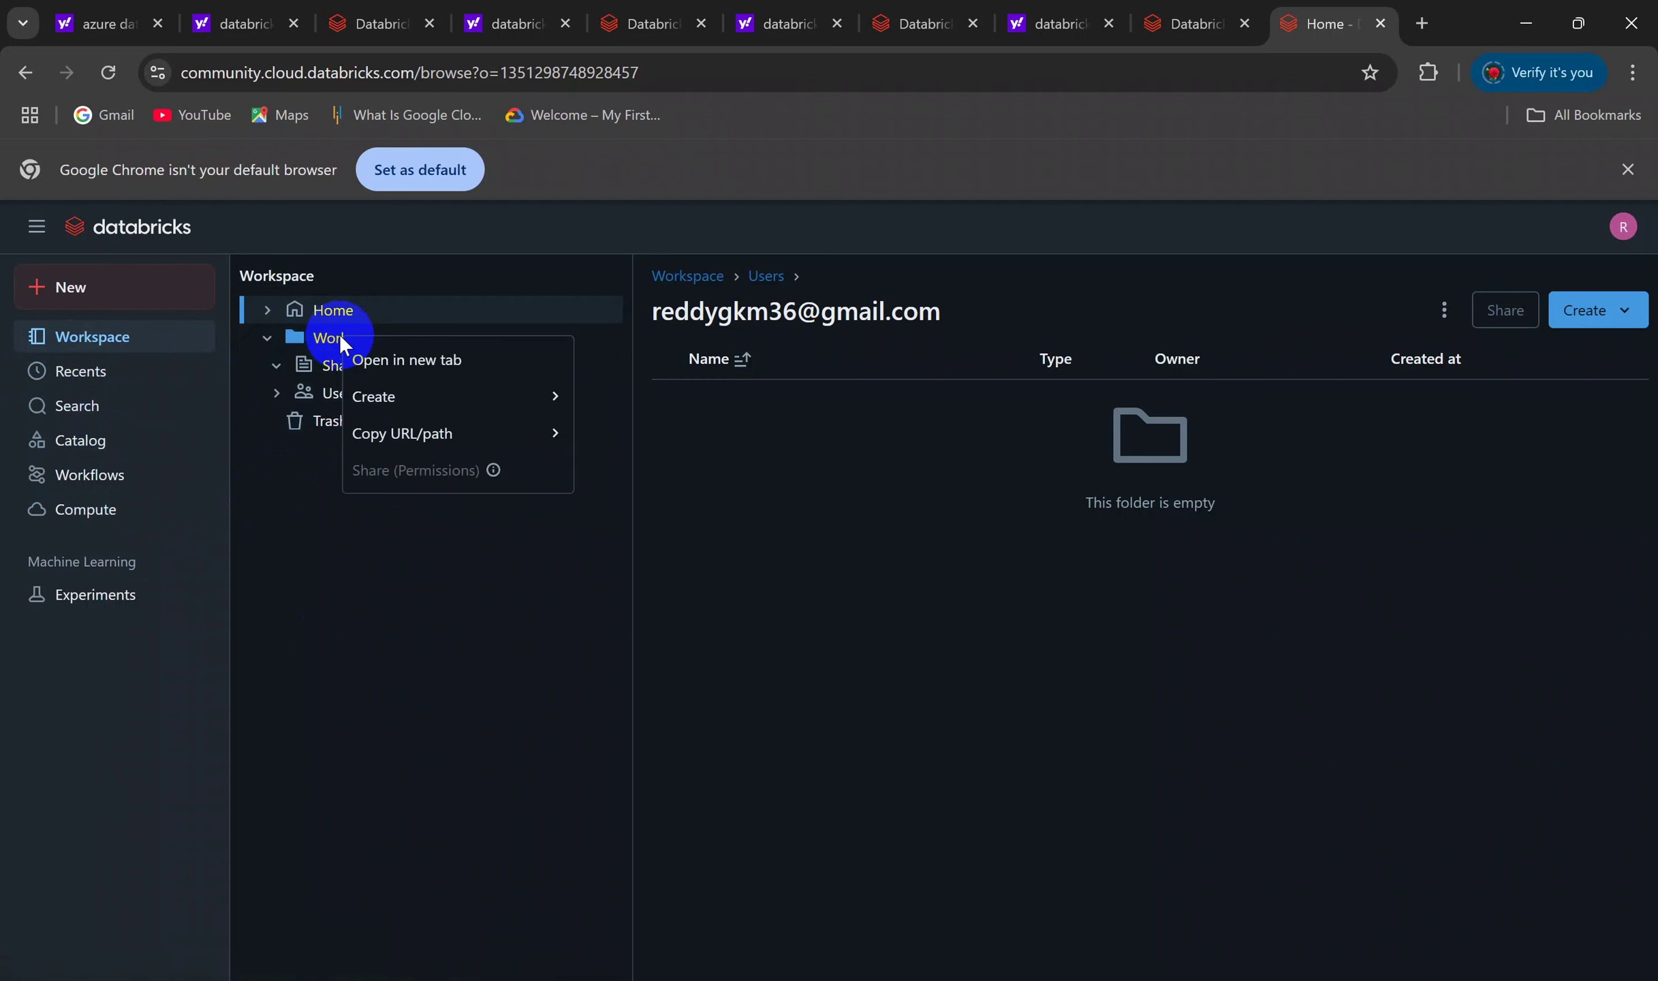
{"action": "mouse_move", "coordinate": [390, 404]}
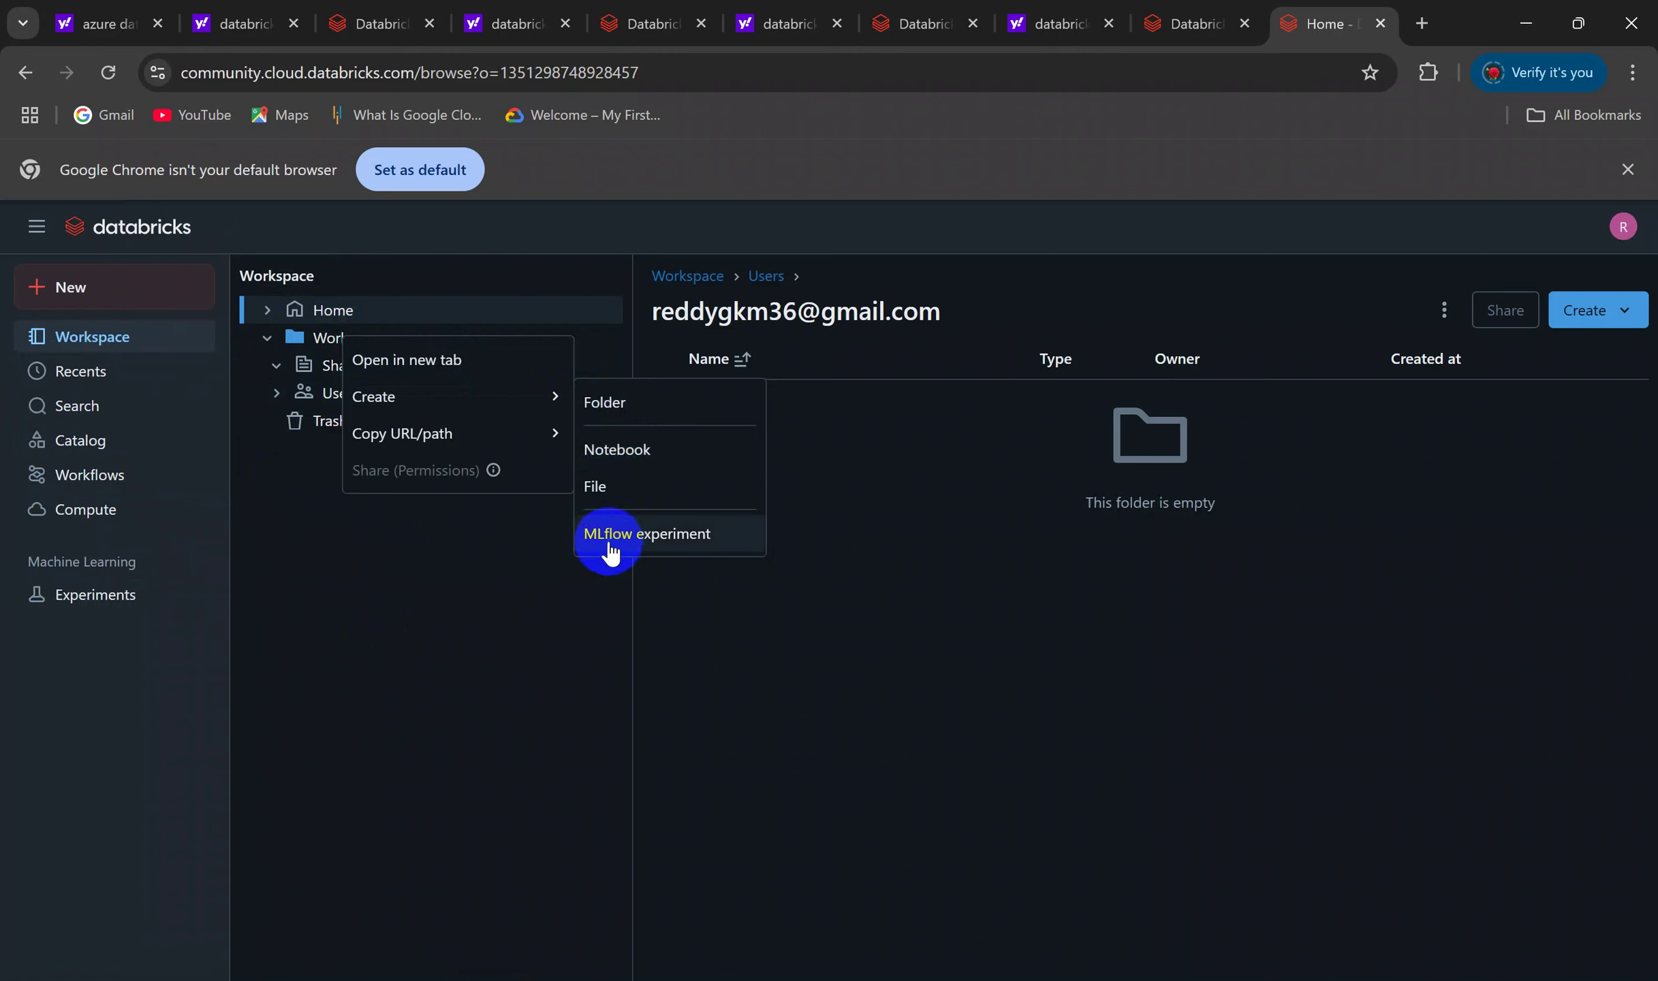
{"action": "mouse_move", "coordinate": [513, 398]}
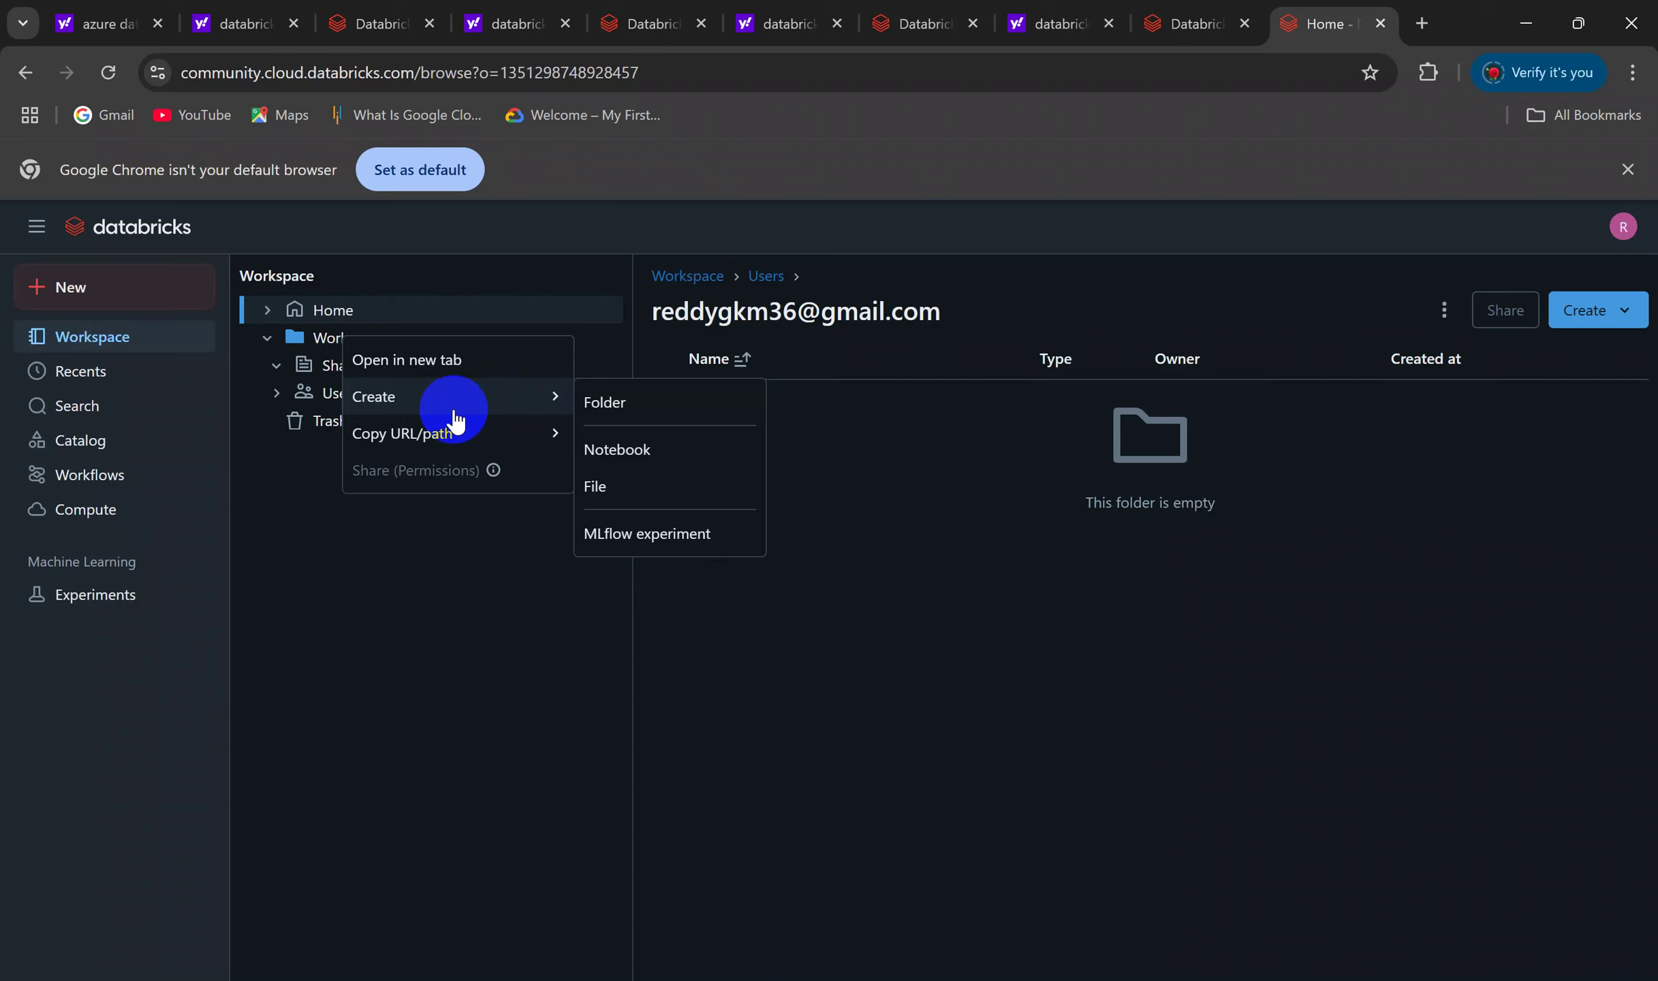
{"action": "left_click", "coordinate": [333, 547]}
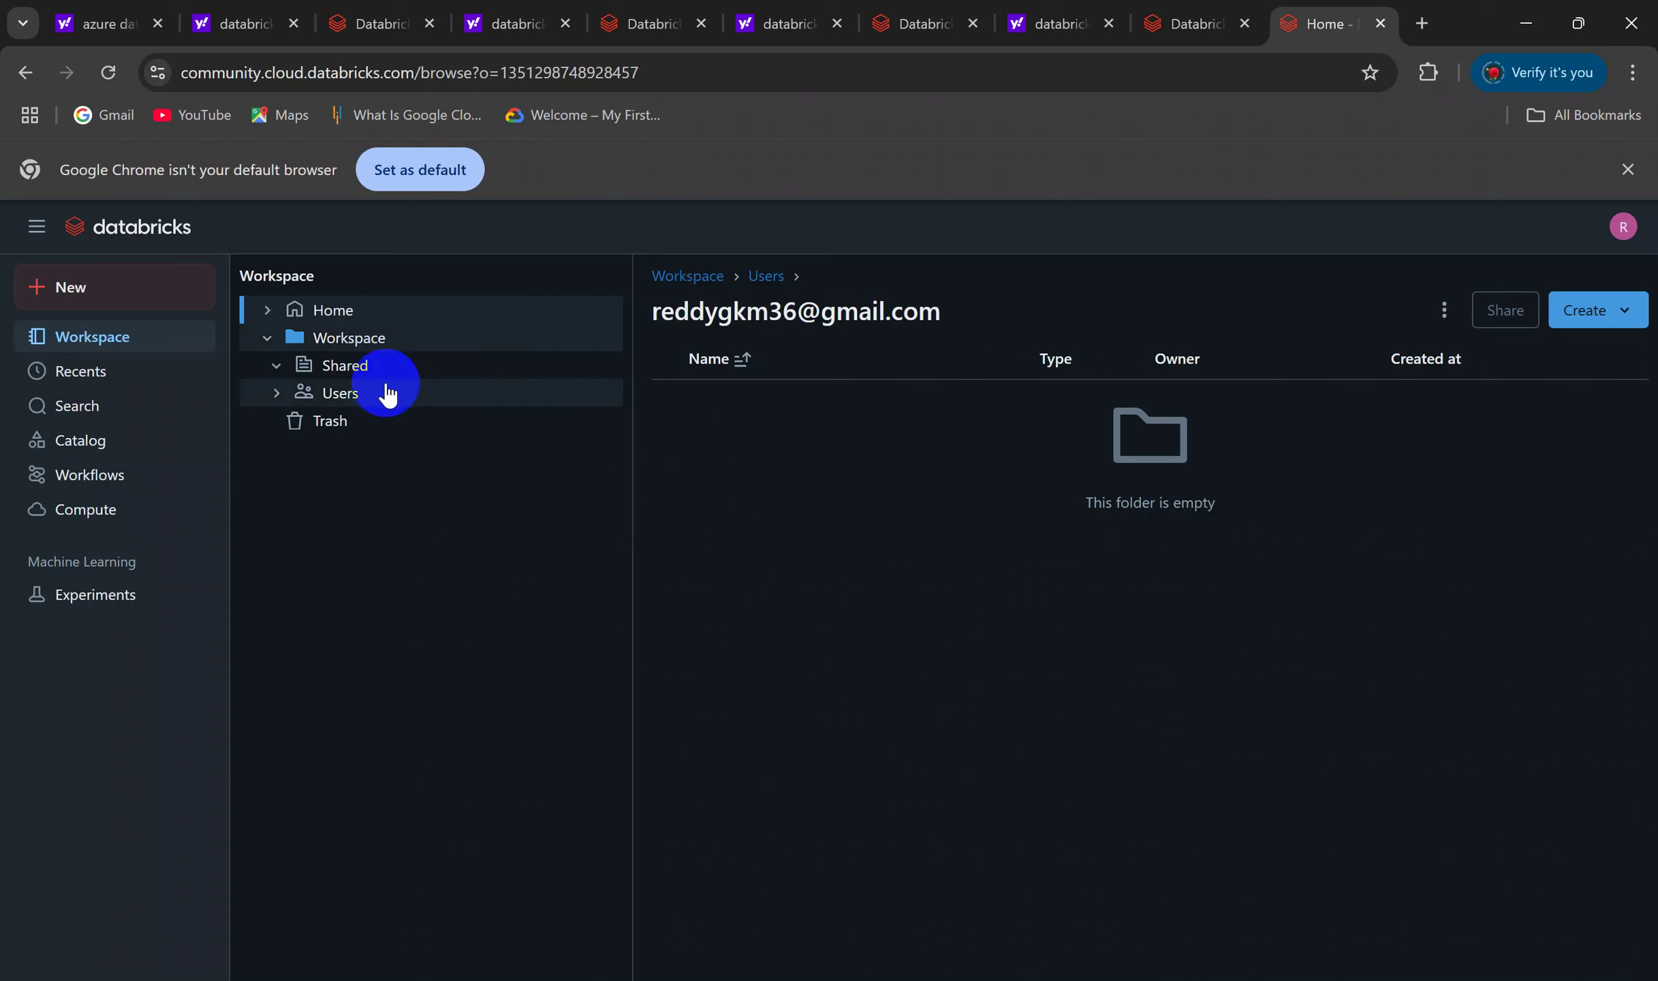
{"action": "right_click", "coordinate": [348, 351]}
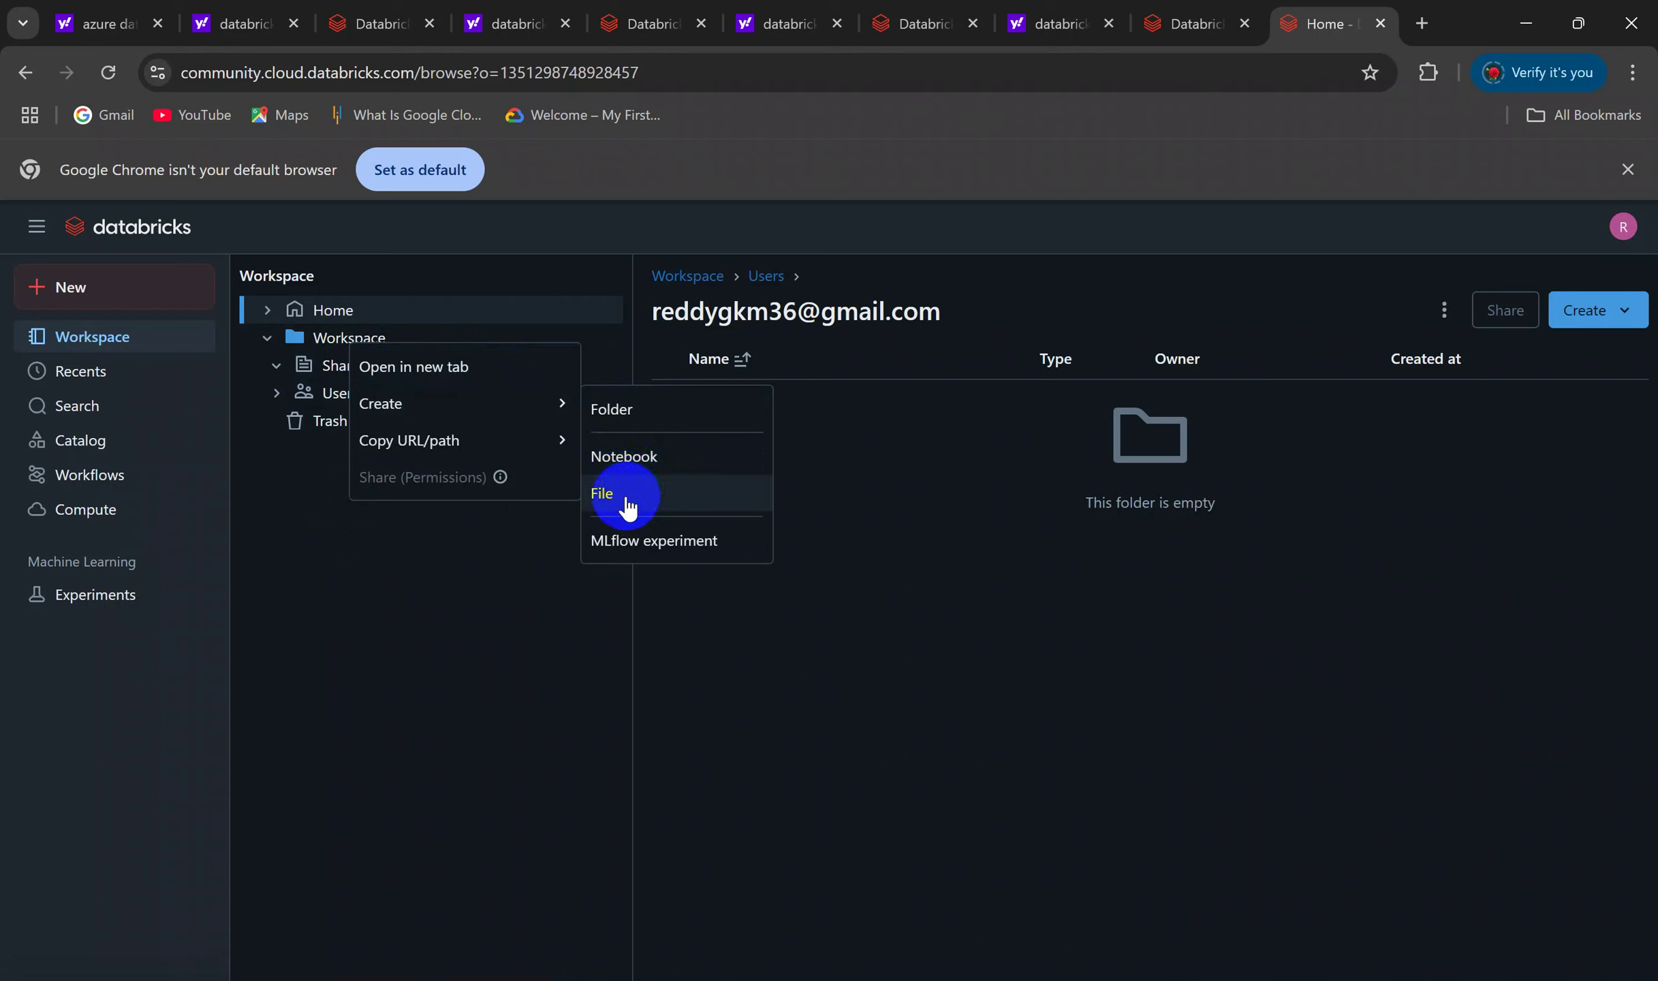
{"action": "mouse_move", "coordinate": [442, 463]}
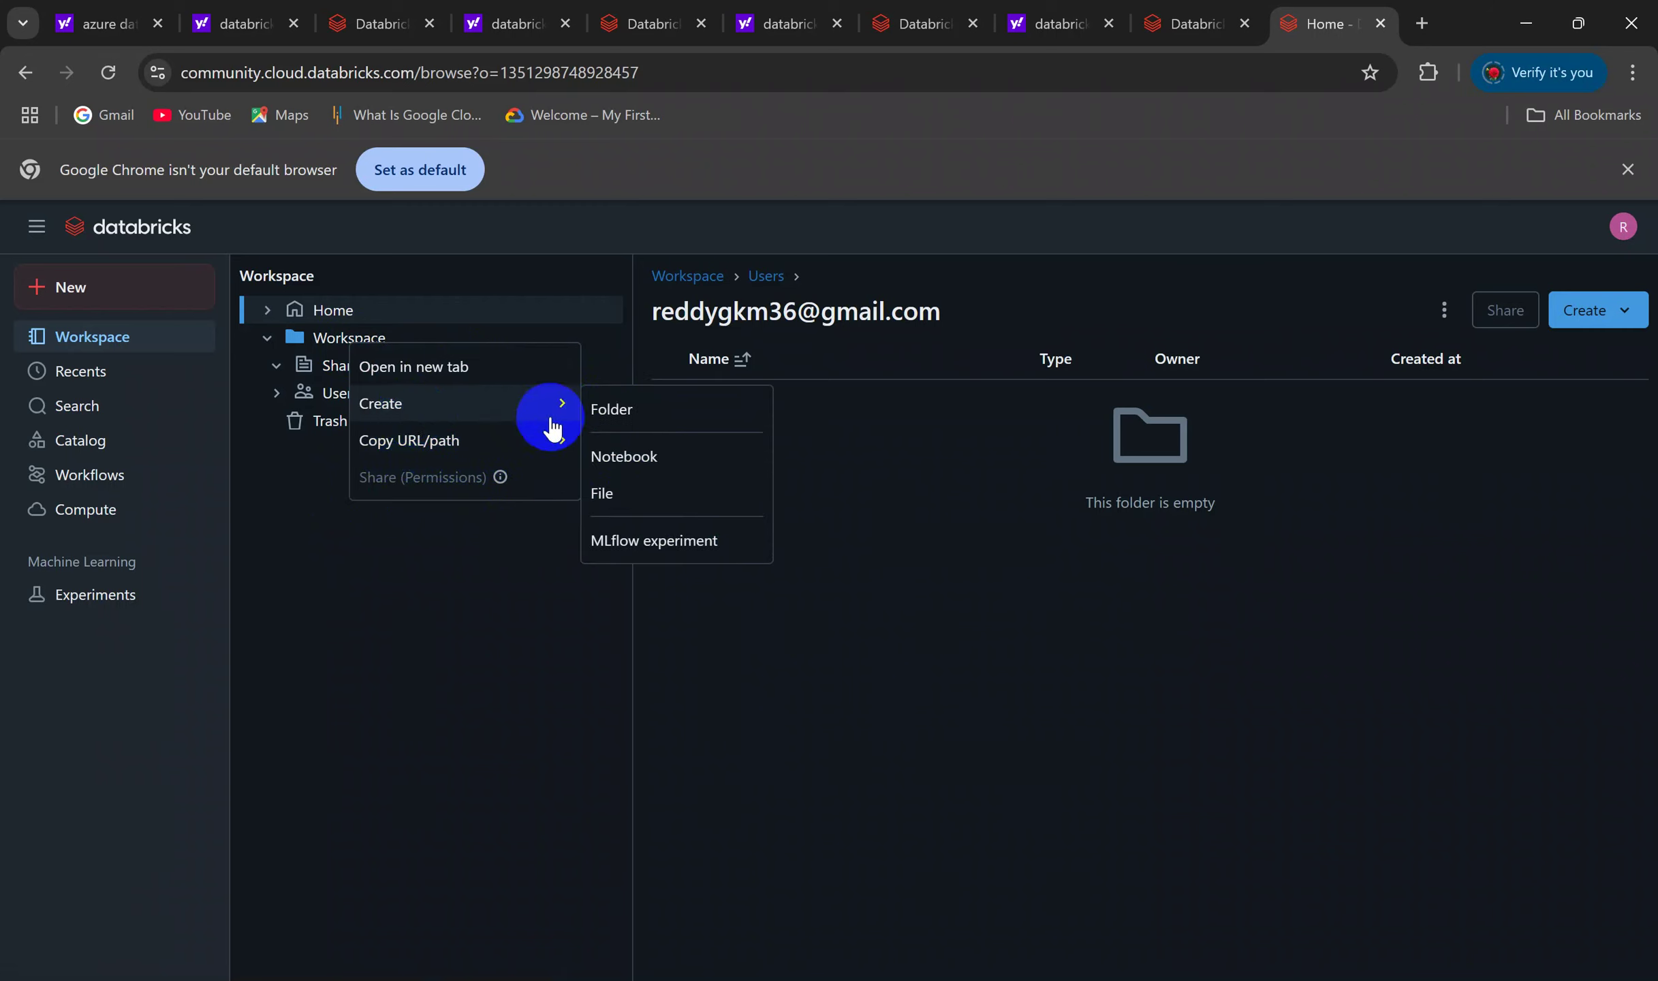
Create a folder named Testi_data under Workspace and open it in the tree
{"action": "left_click", "coordinate": [625, 409]}
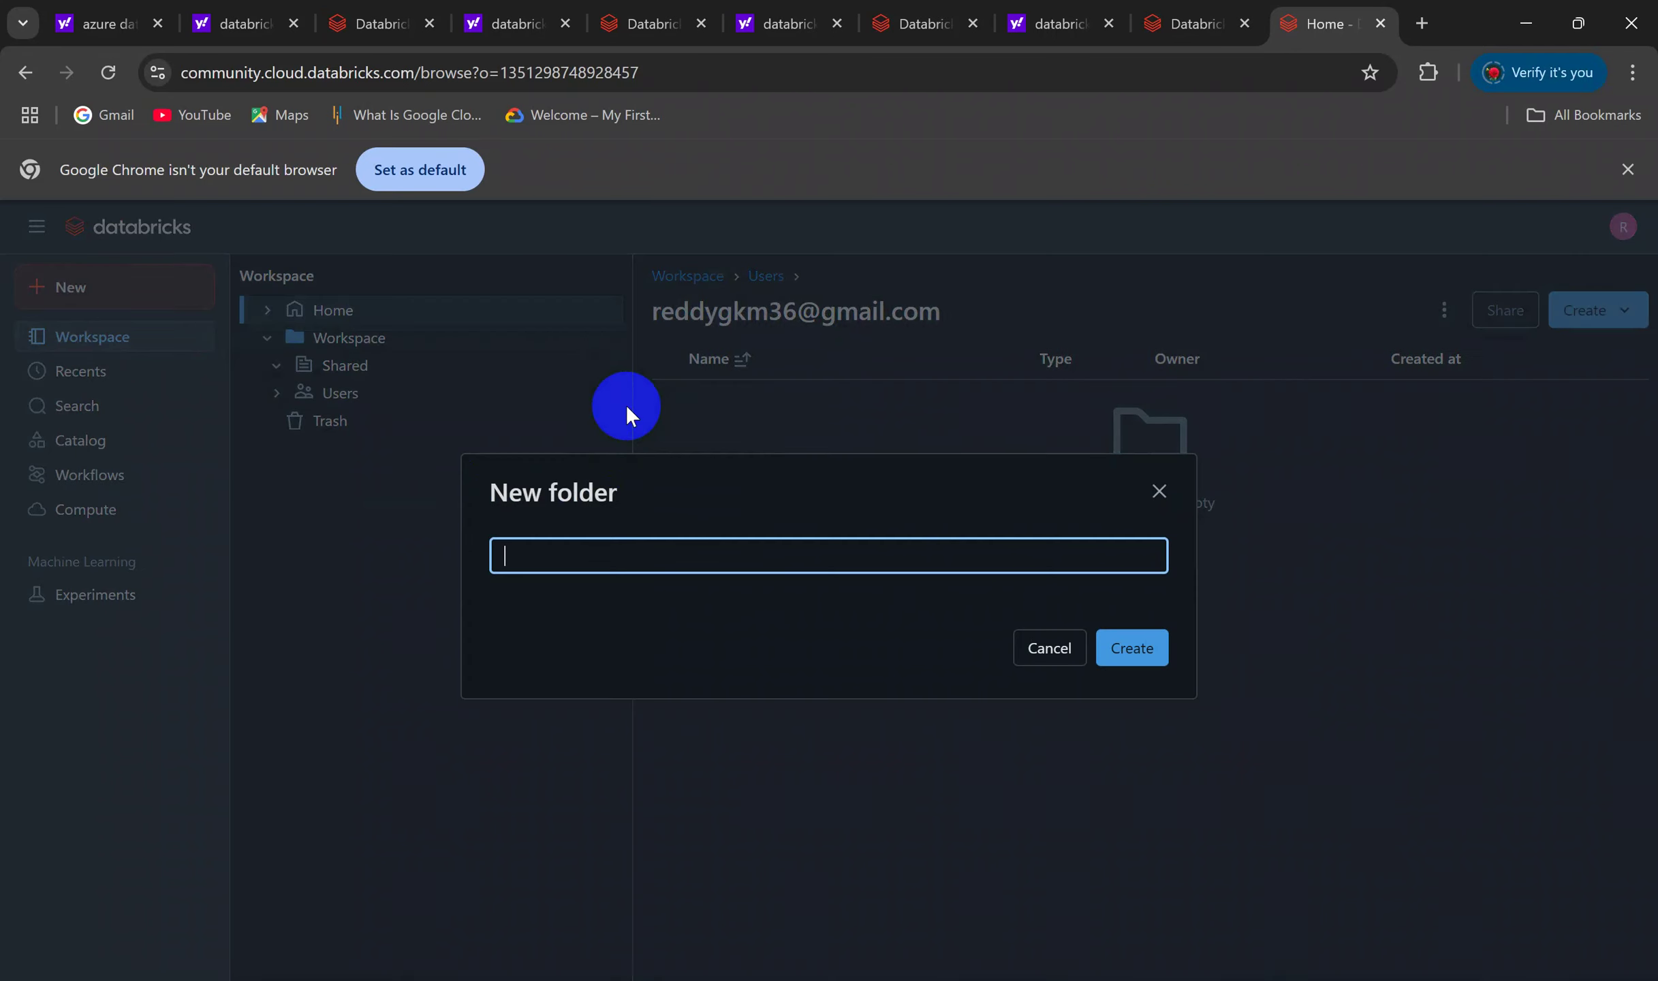
{"action": "left_click", "coordinate": [653, 558]}
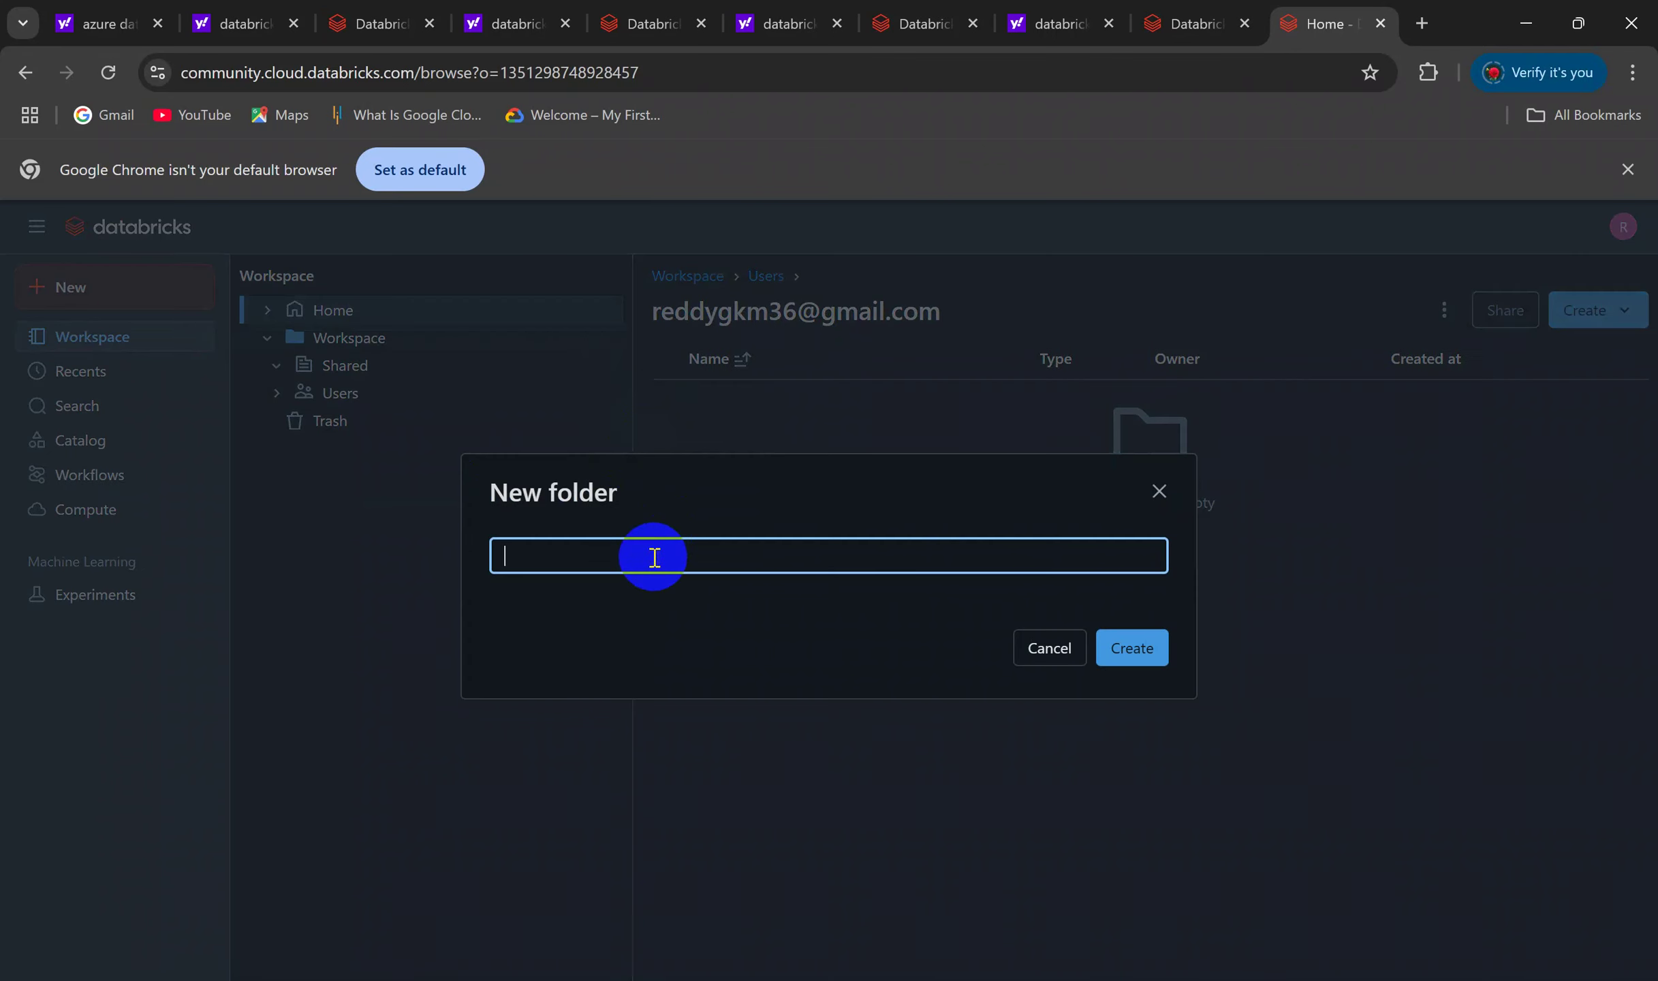
{"action": "type", "text": "Testing"}
{"action": "key", "text": "BackSpace"}
{"action": "key", "text": "BackSpace"}
{"action": "type", "text": "_data"}
{"action": "left_click", "coordinate": [1141, 656]}
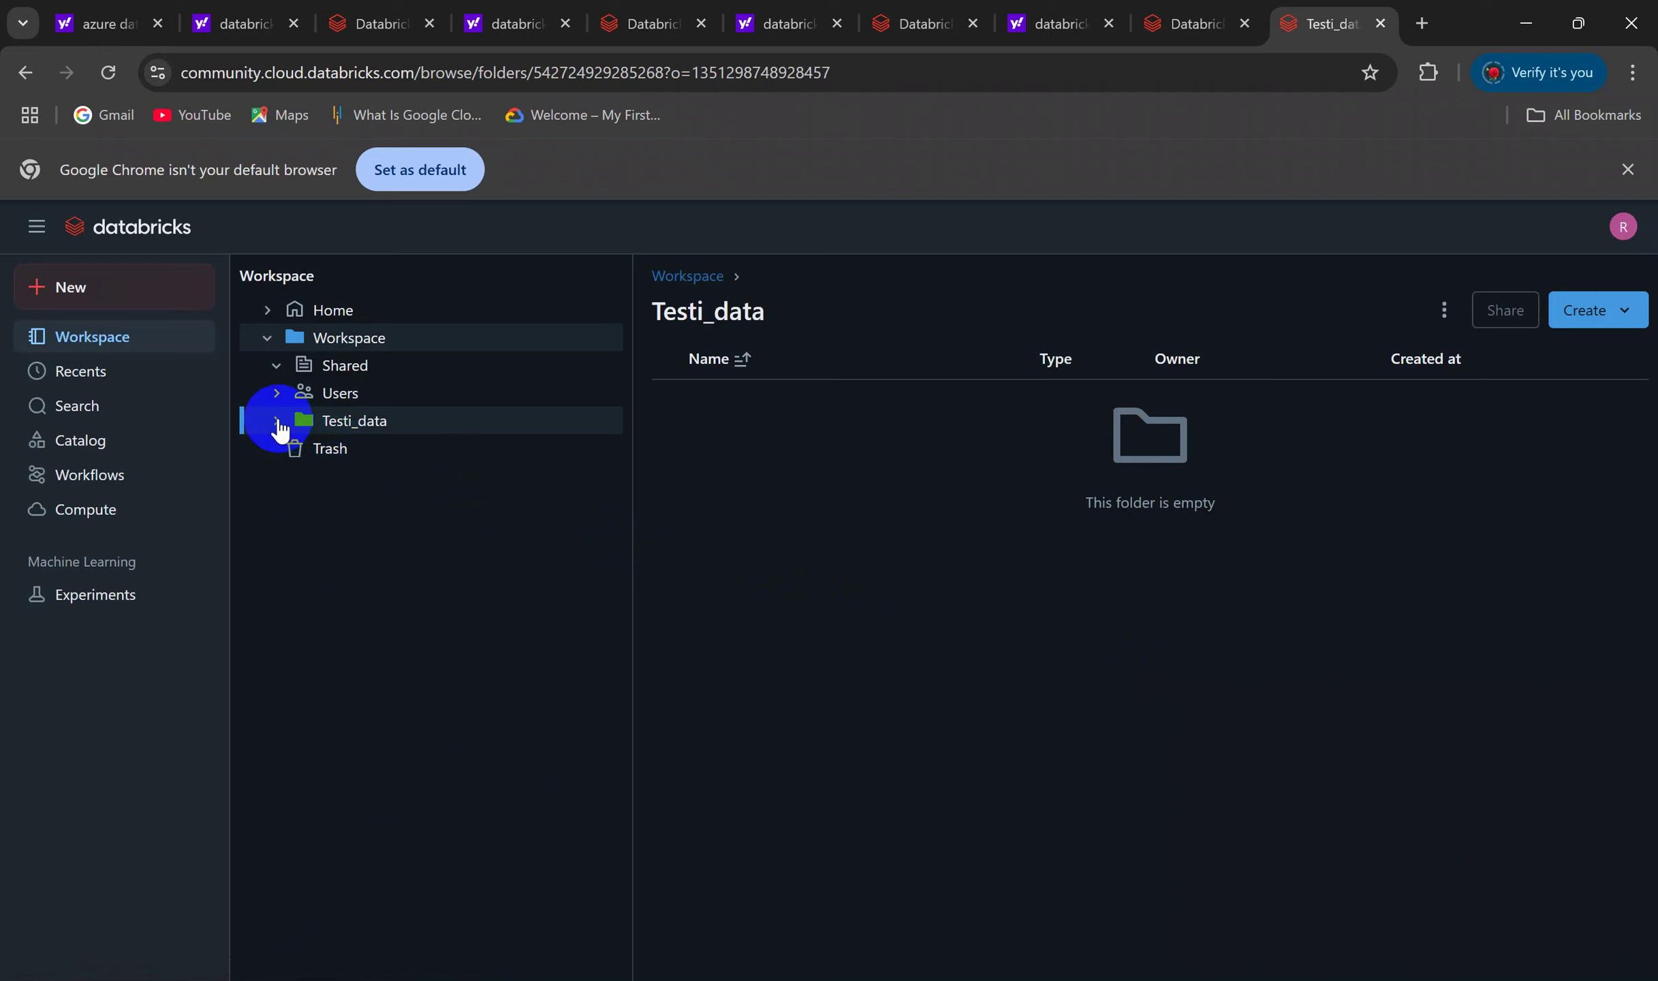
{"action": "left_click", "coordinate": [277, 421]}
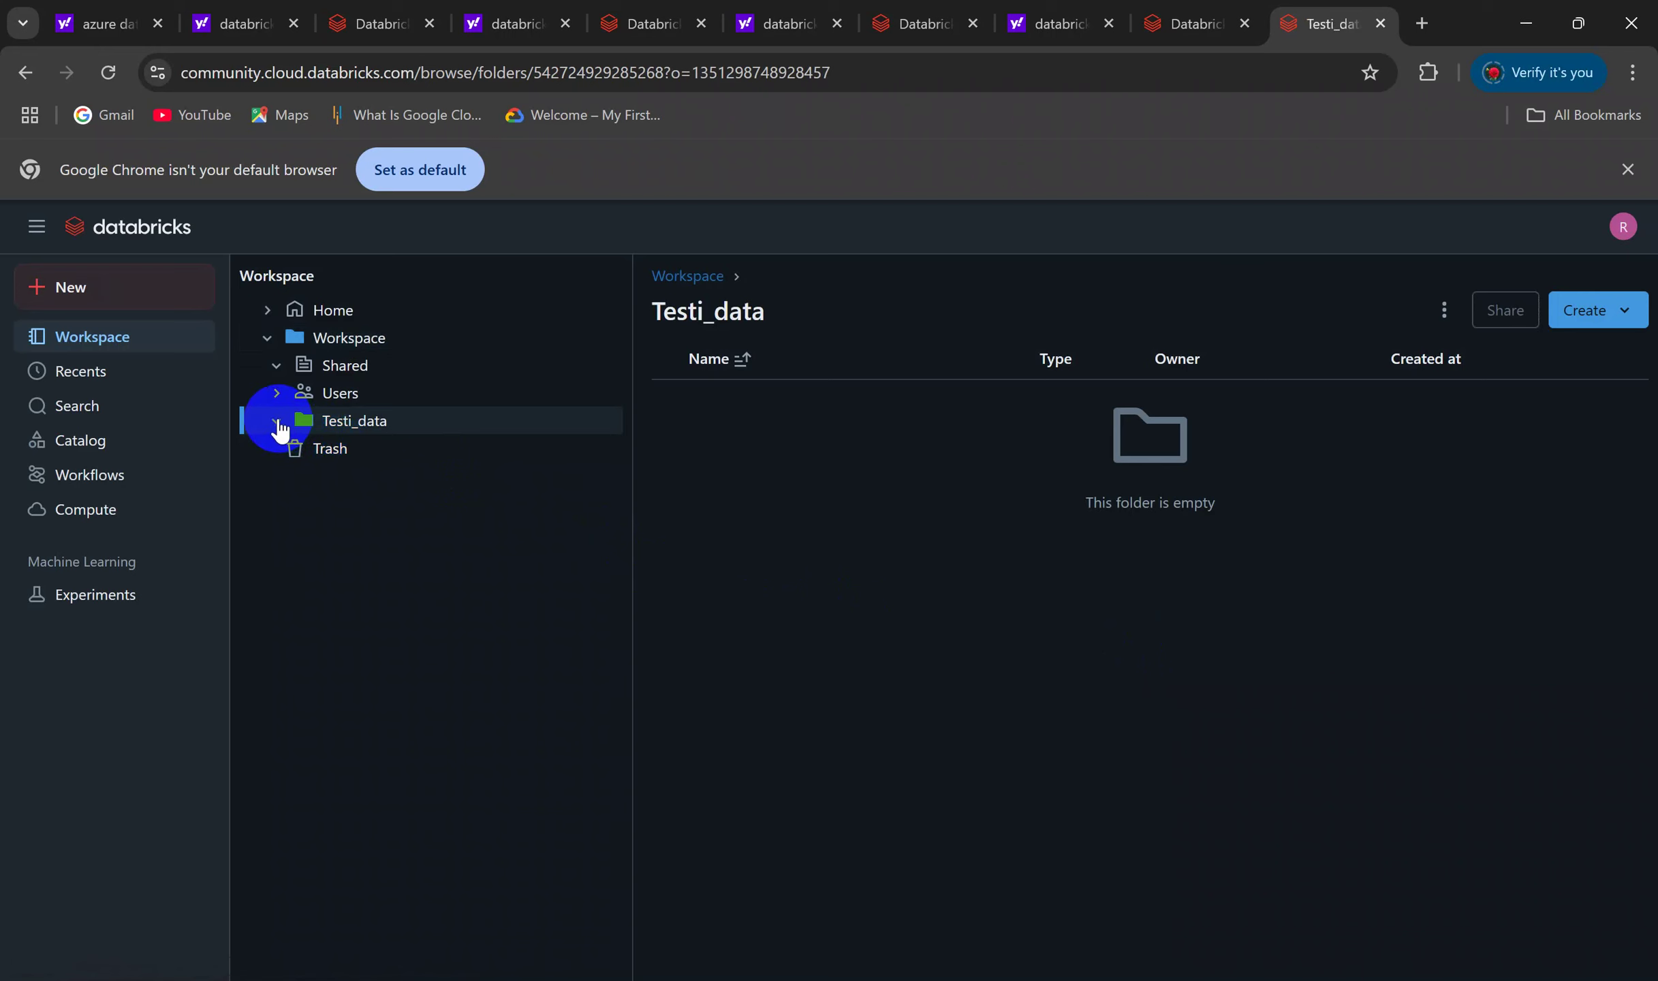
{"action": "left_click", "coordinate": [280, 421]}
From the Testi_data folder's Create menu, add a new untitled Python notebook
{"action": "right_click", "coordinate": [346, 417]}
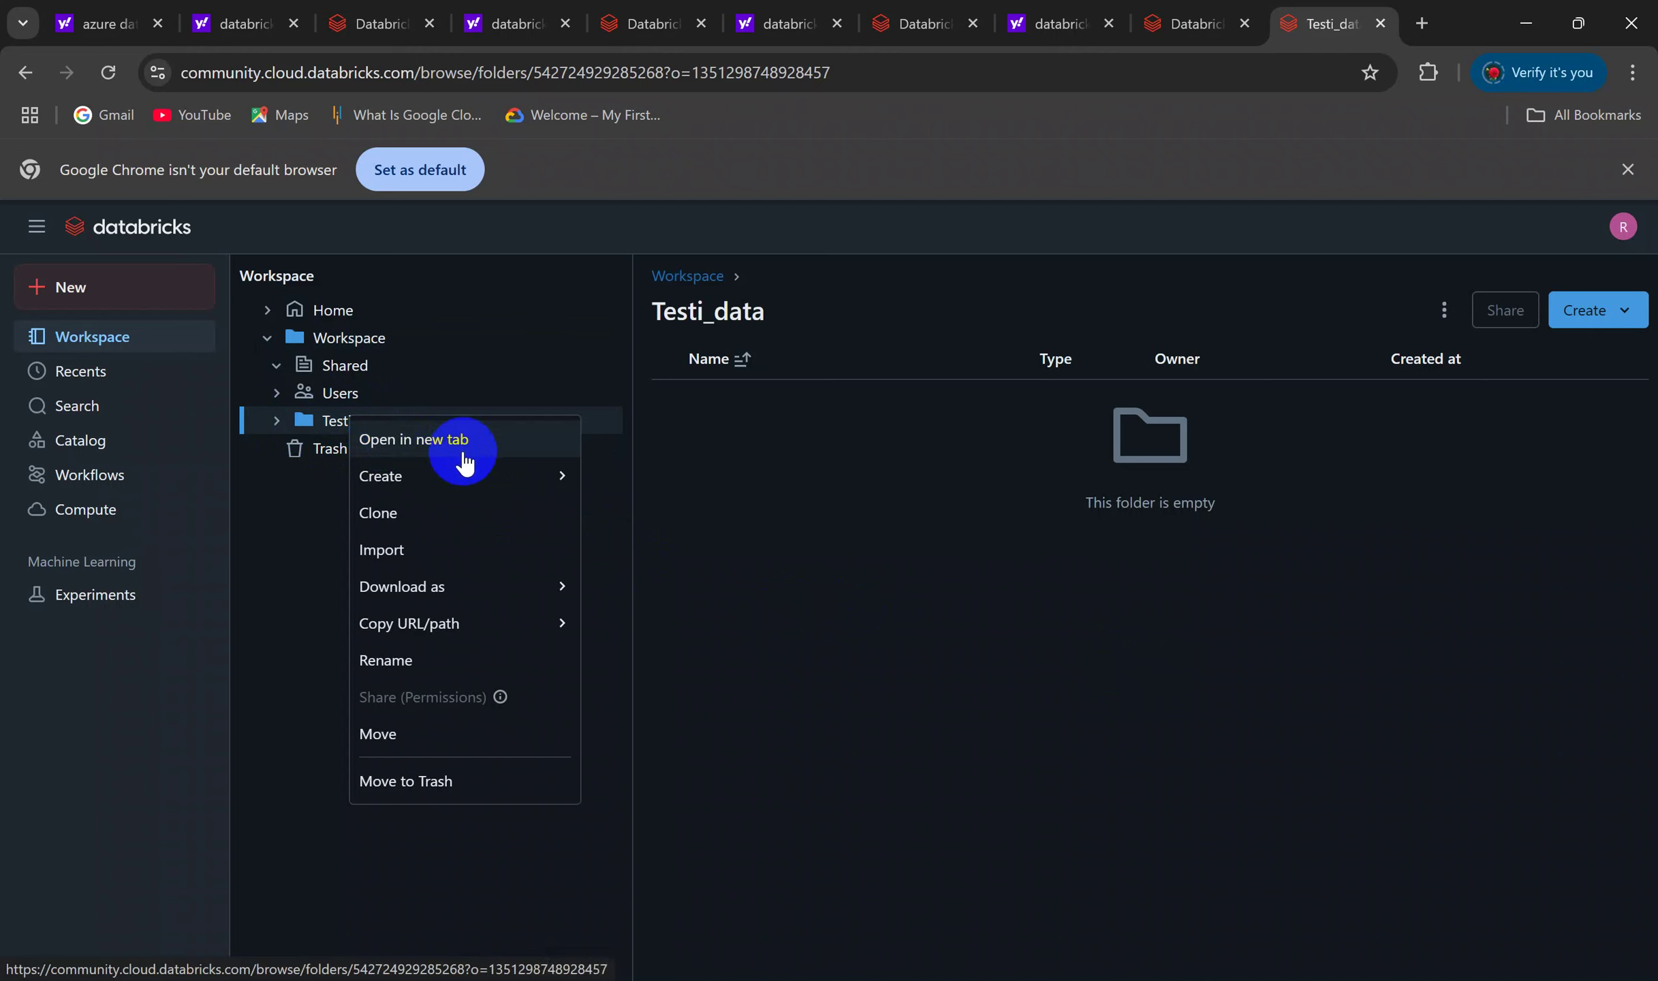
{"action": "mouse_move", "coordinate": [517, 476]}
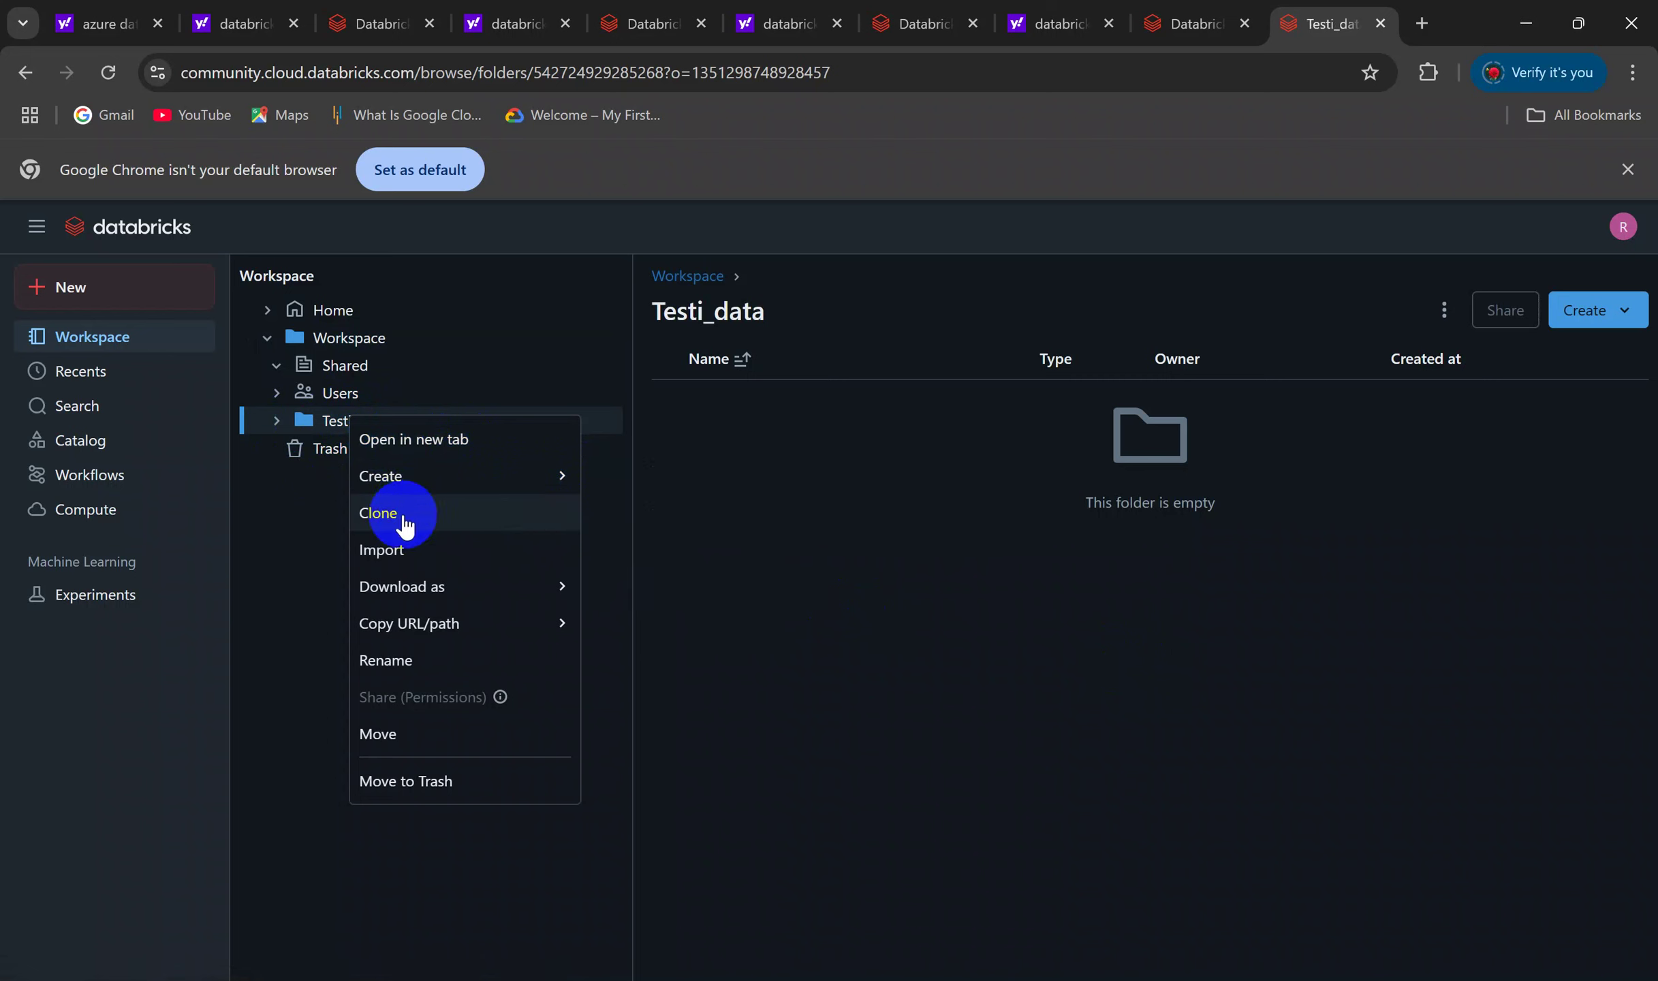
{"action": "mouse_move", "coordinate": [438, 604]}
{"action": "mouse_move", "coordinate": [444, 477]}
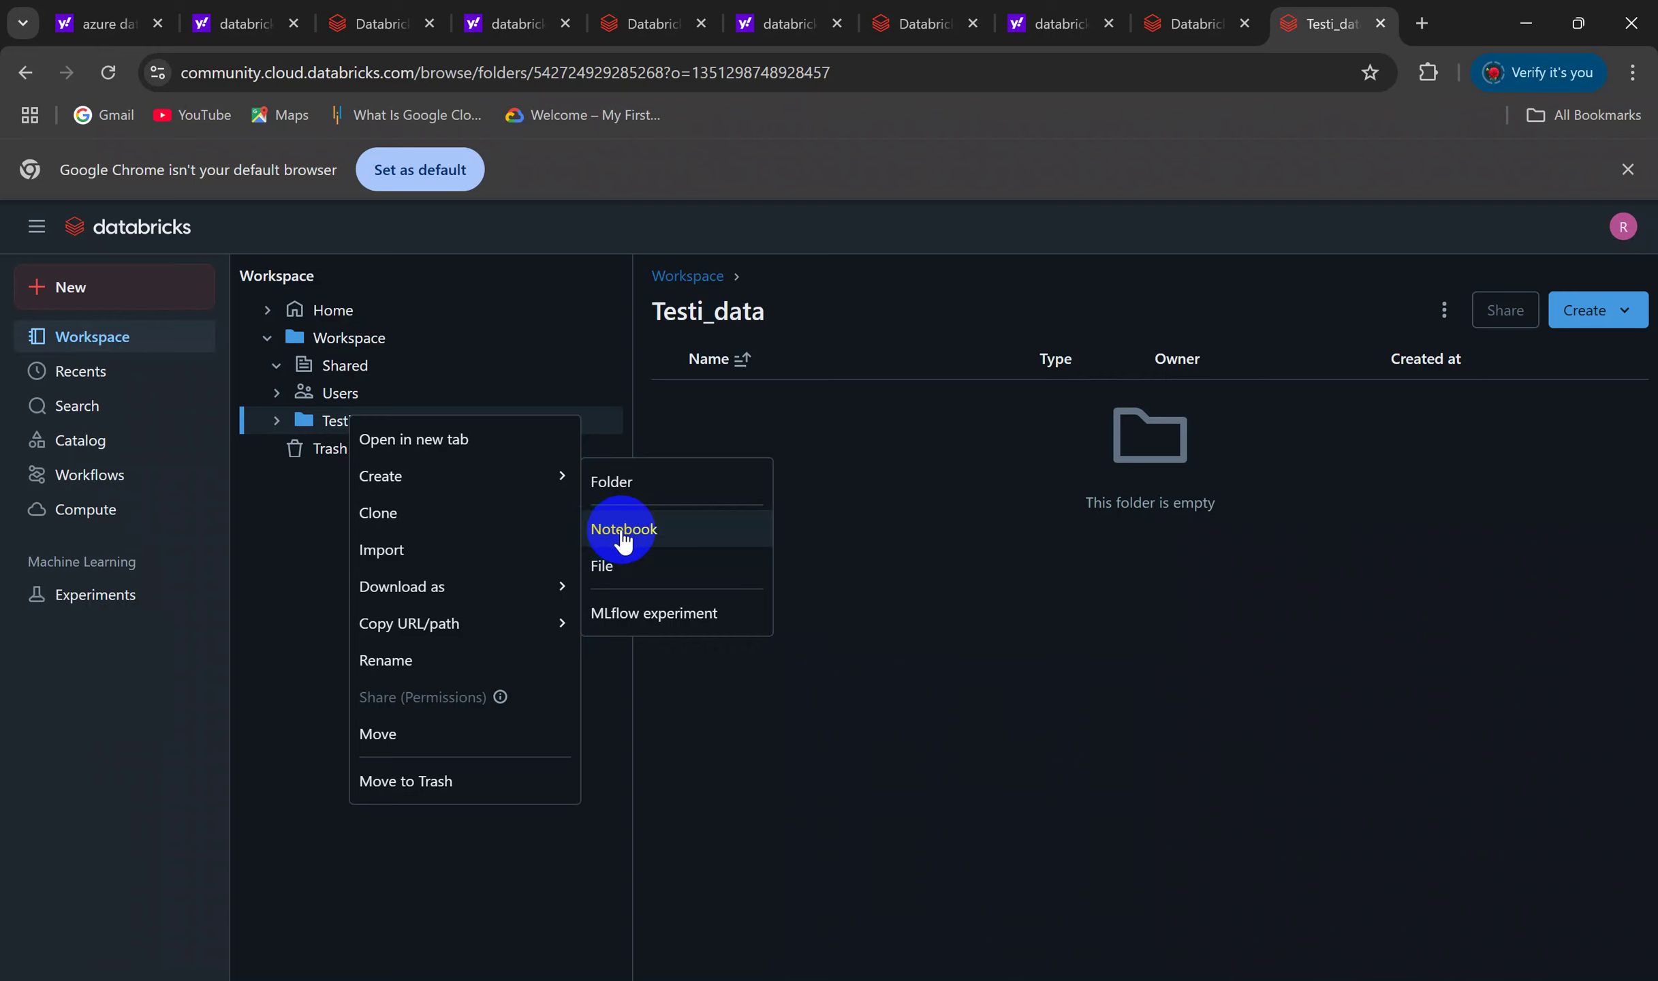
{"action": "left_click", "coordinate": [622, 535]}
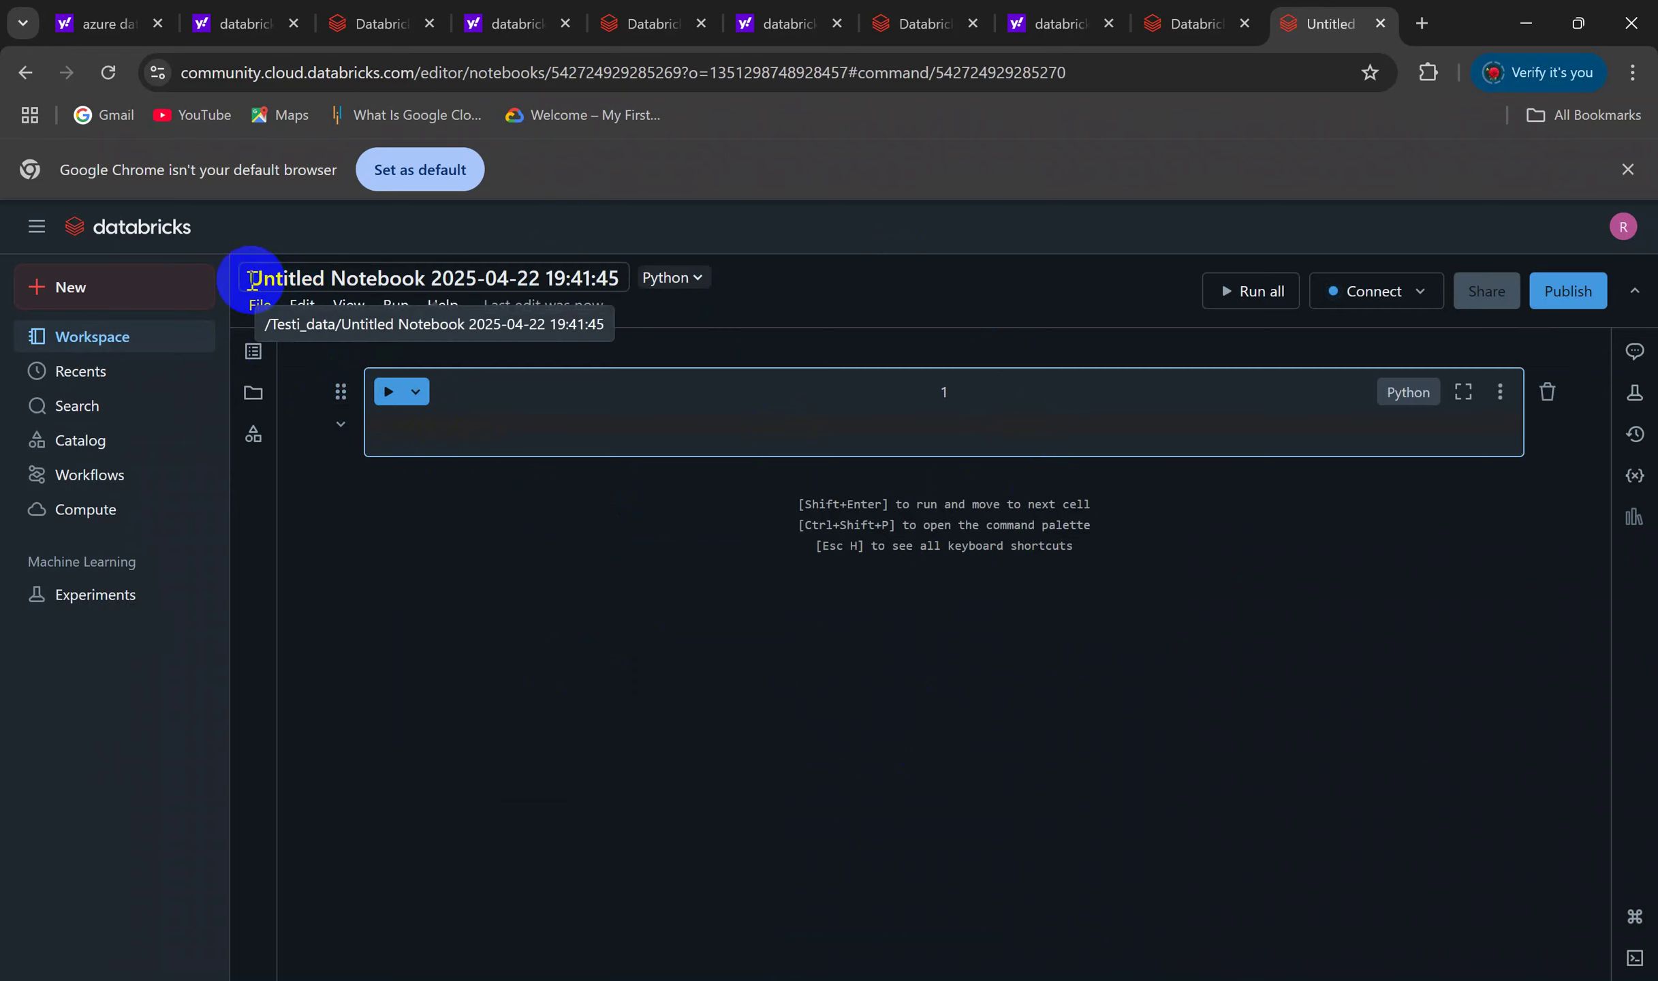
Replace the default notebook title with First_notebook
{"action": "left_click", "coordinate": [486, 278]}
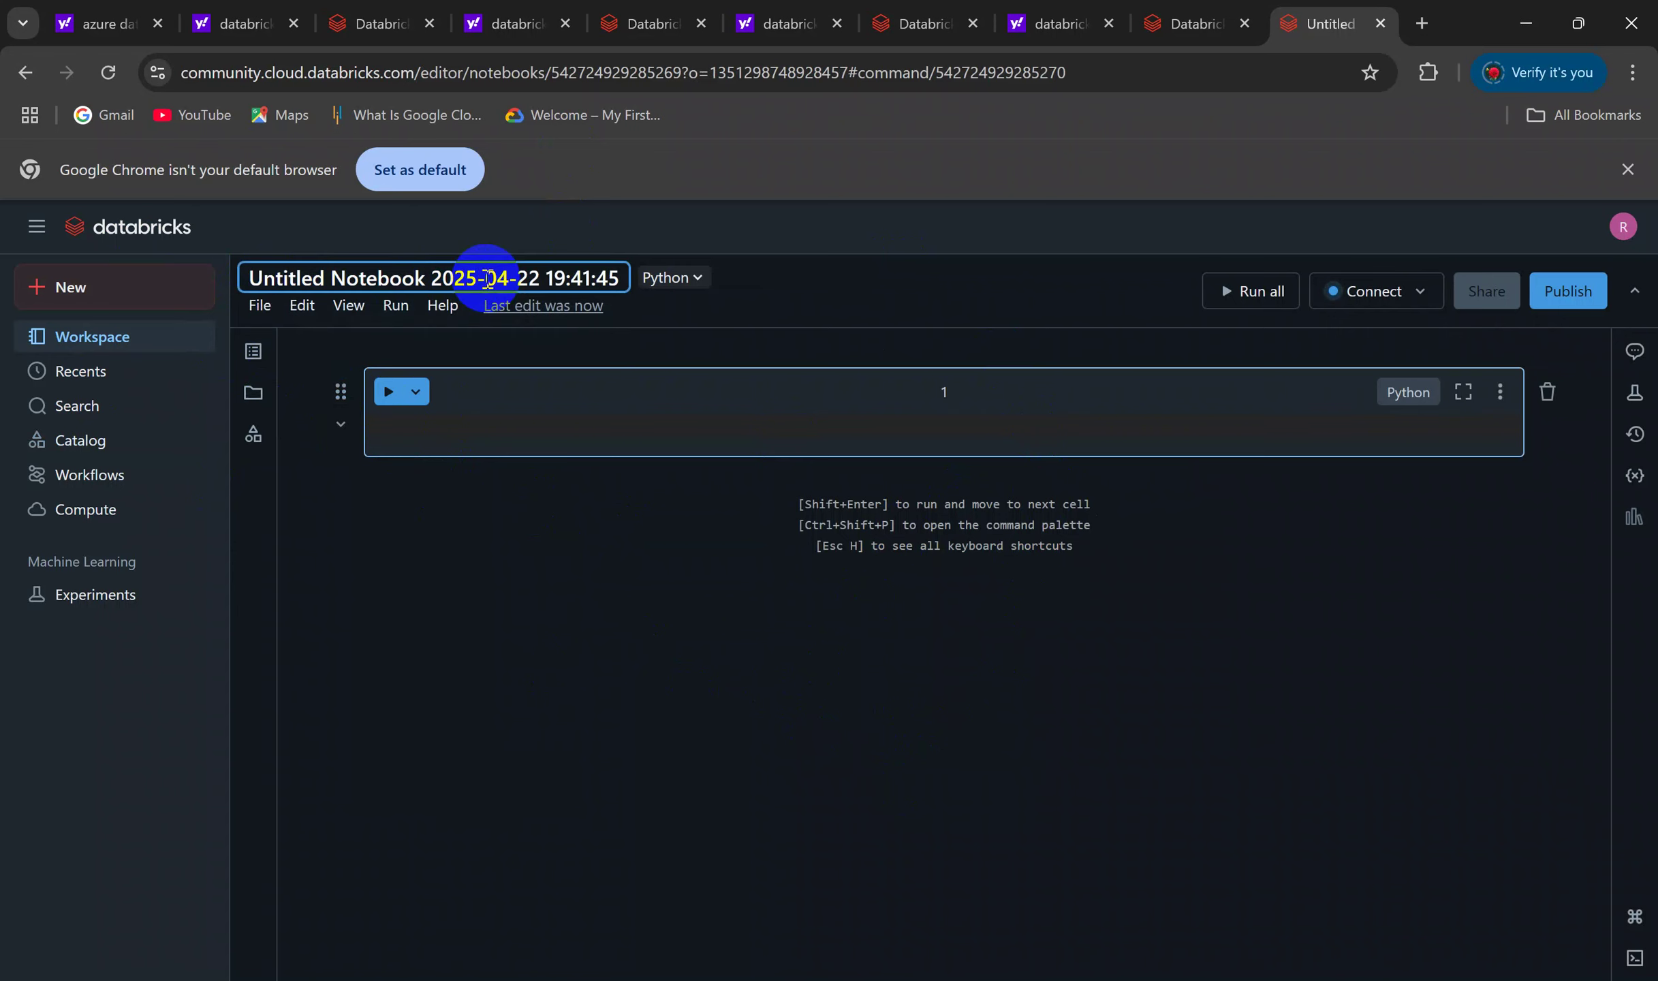
{"action": "triple_click", "coordinate": [536, 280]}
{"action": "key", "text": "BackSpace"}
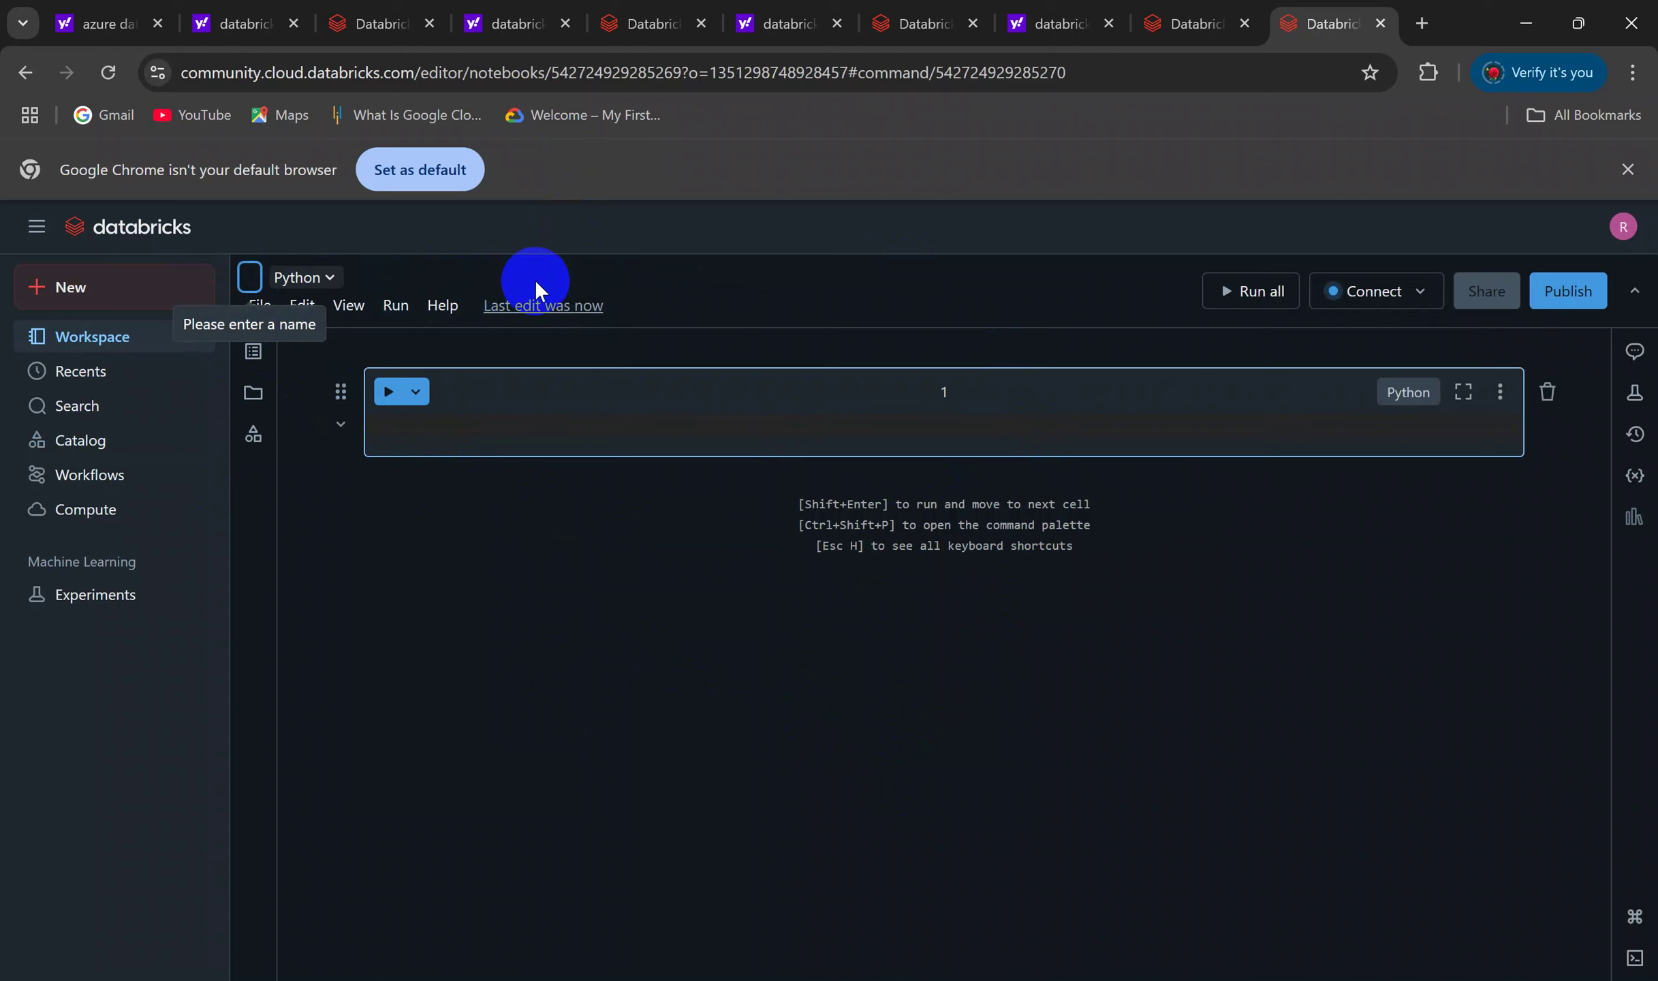
{"action": "type", "text": "First"}
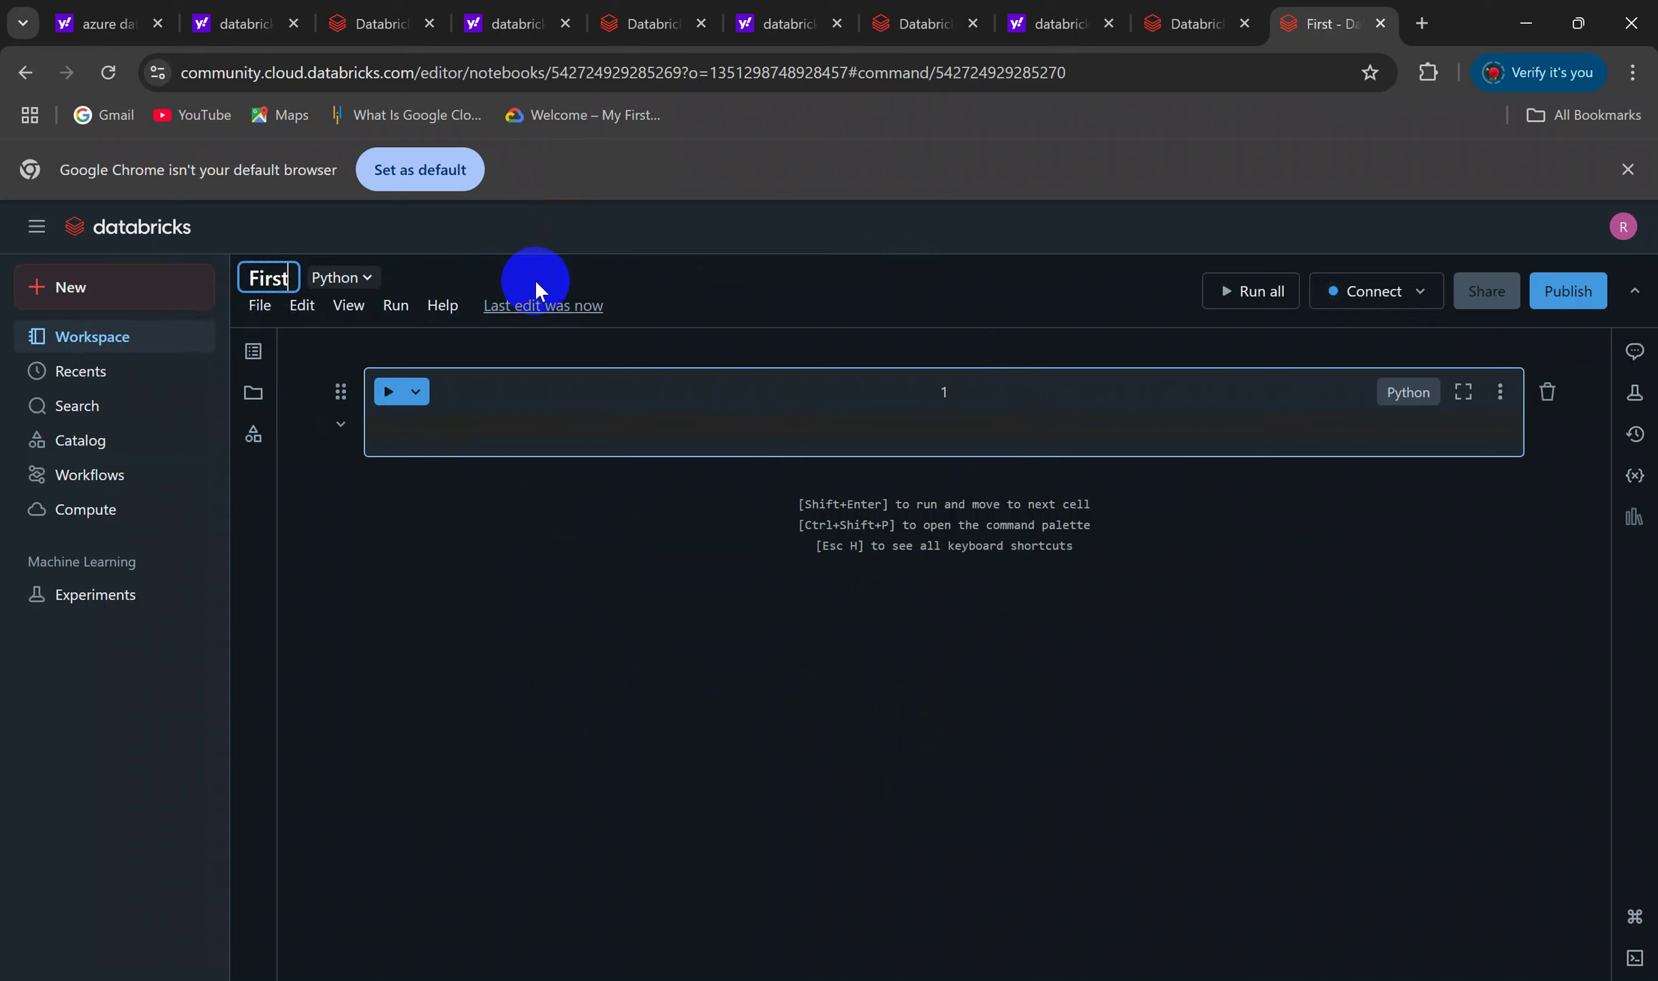
{"action": "type", "text": "_note"}
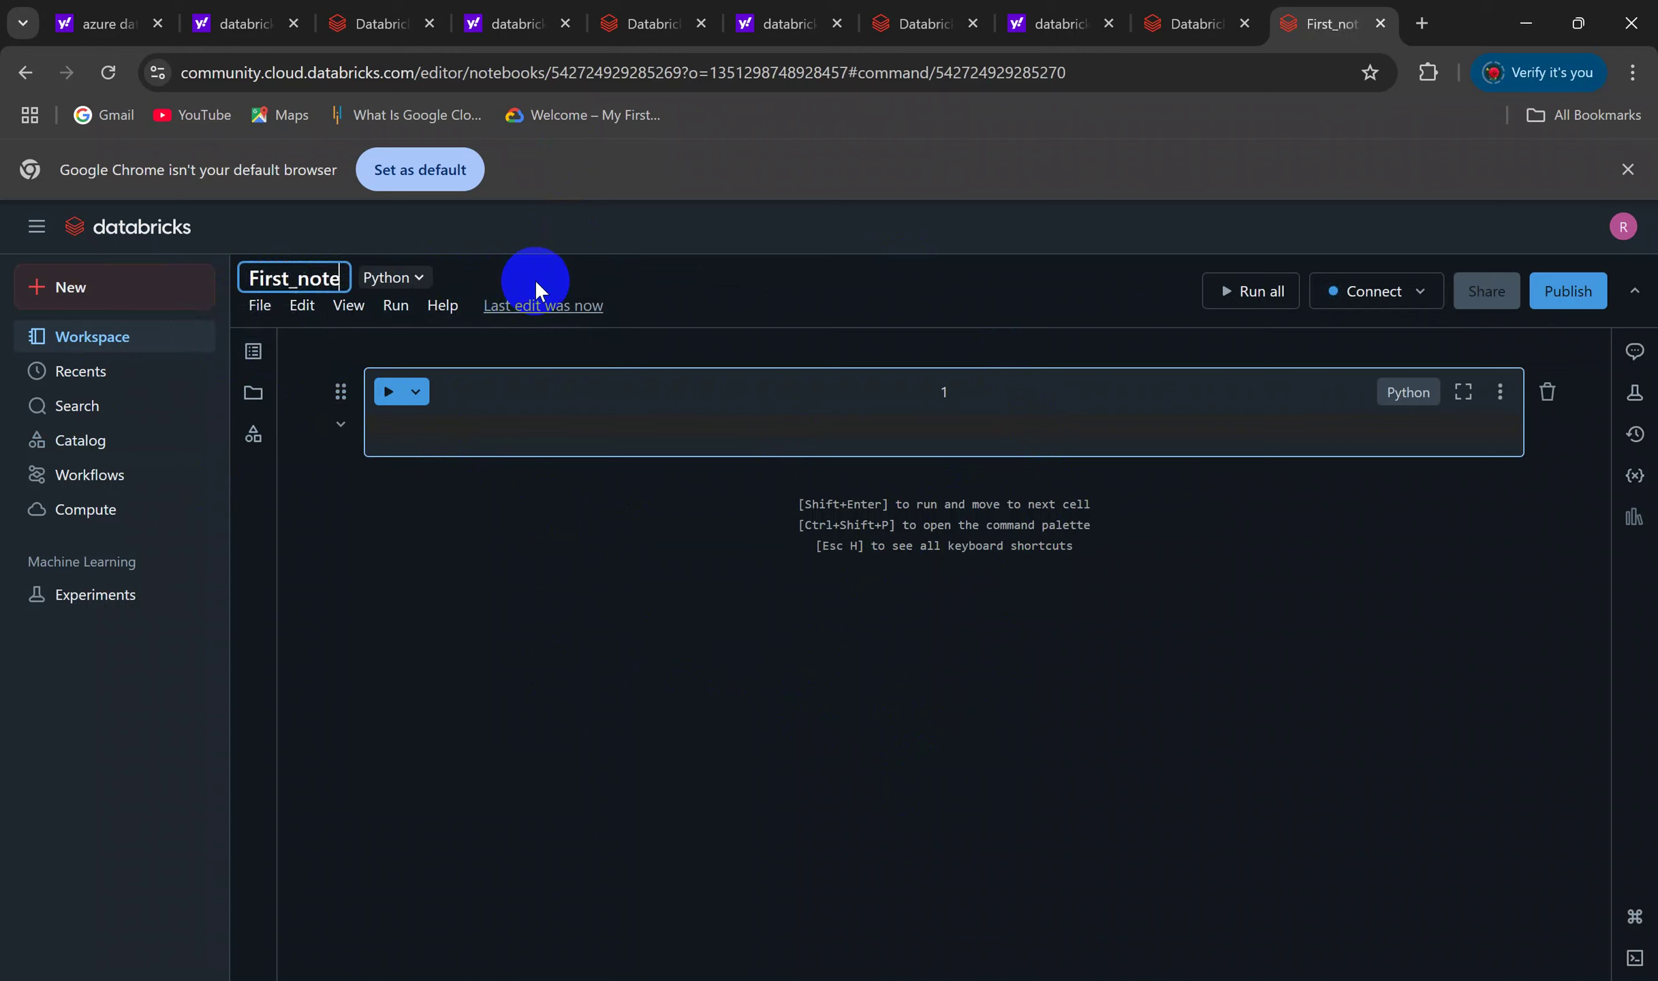
{"action": "type", "text": "book"}
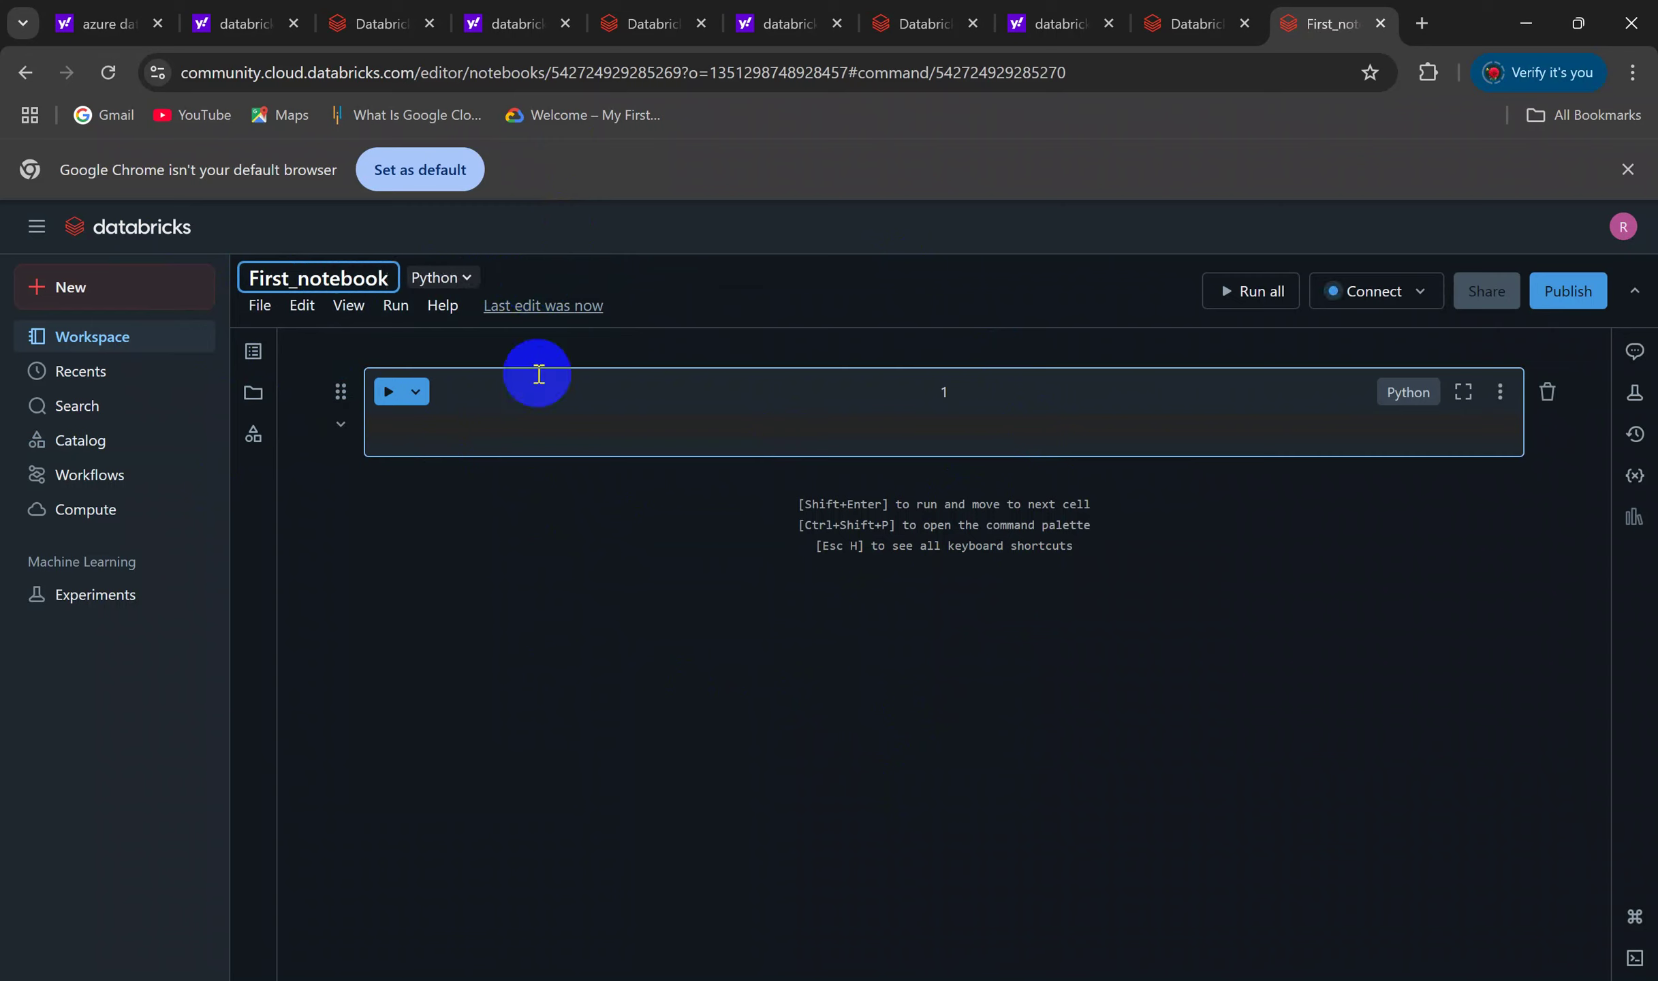
{"action": "left_click", "coordinate": [508, 541]}
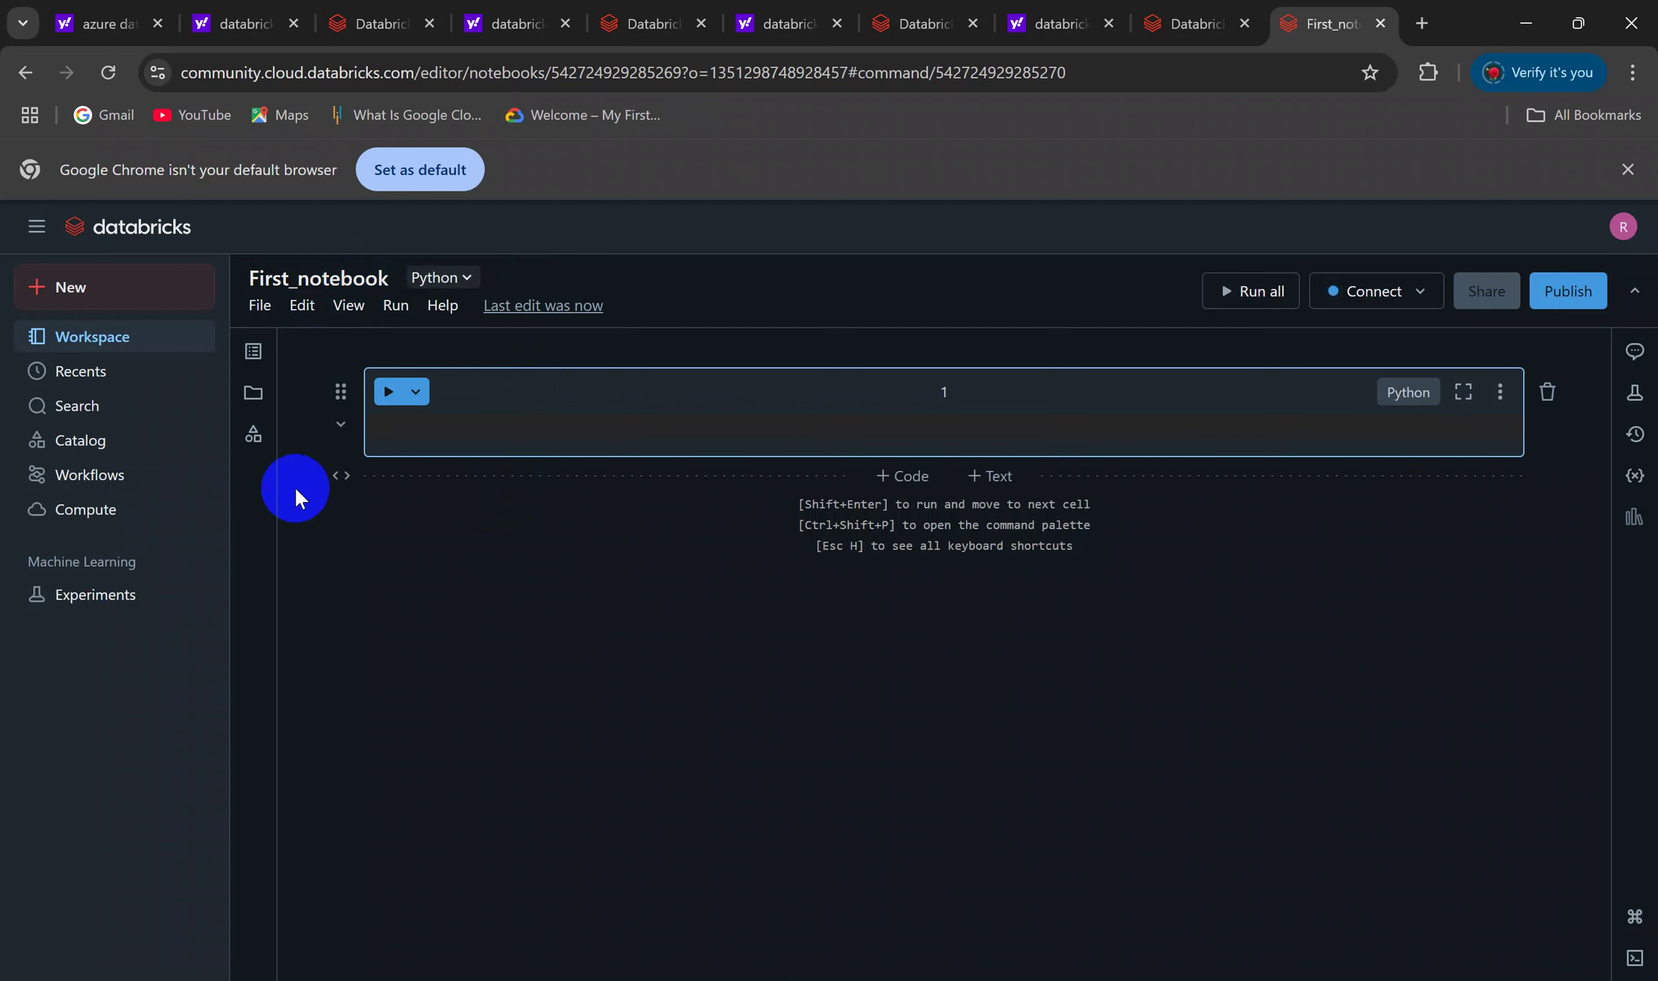
{"action": "left_click", "coordinate": [260, 306]}
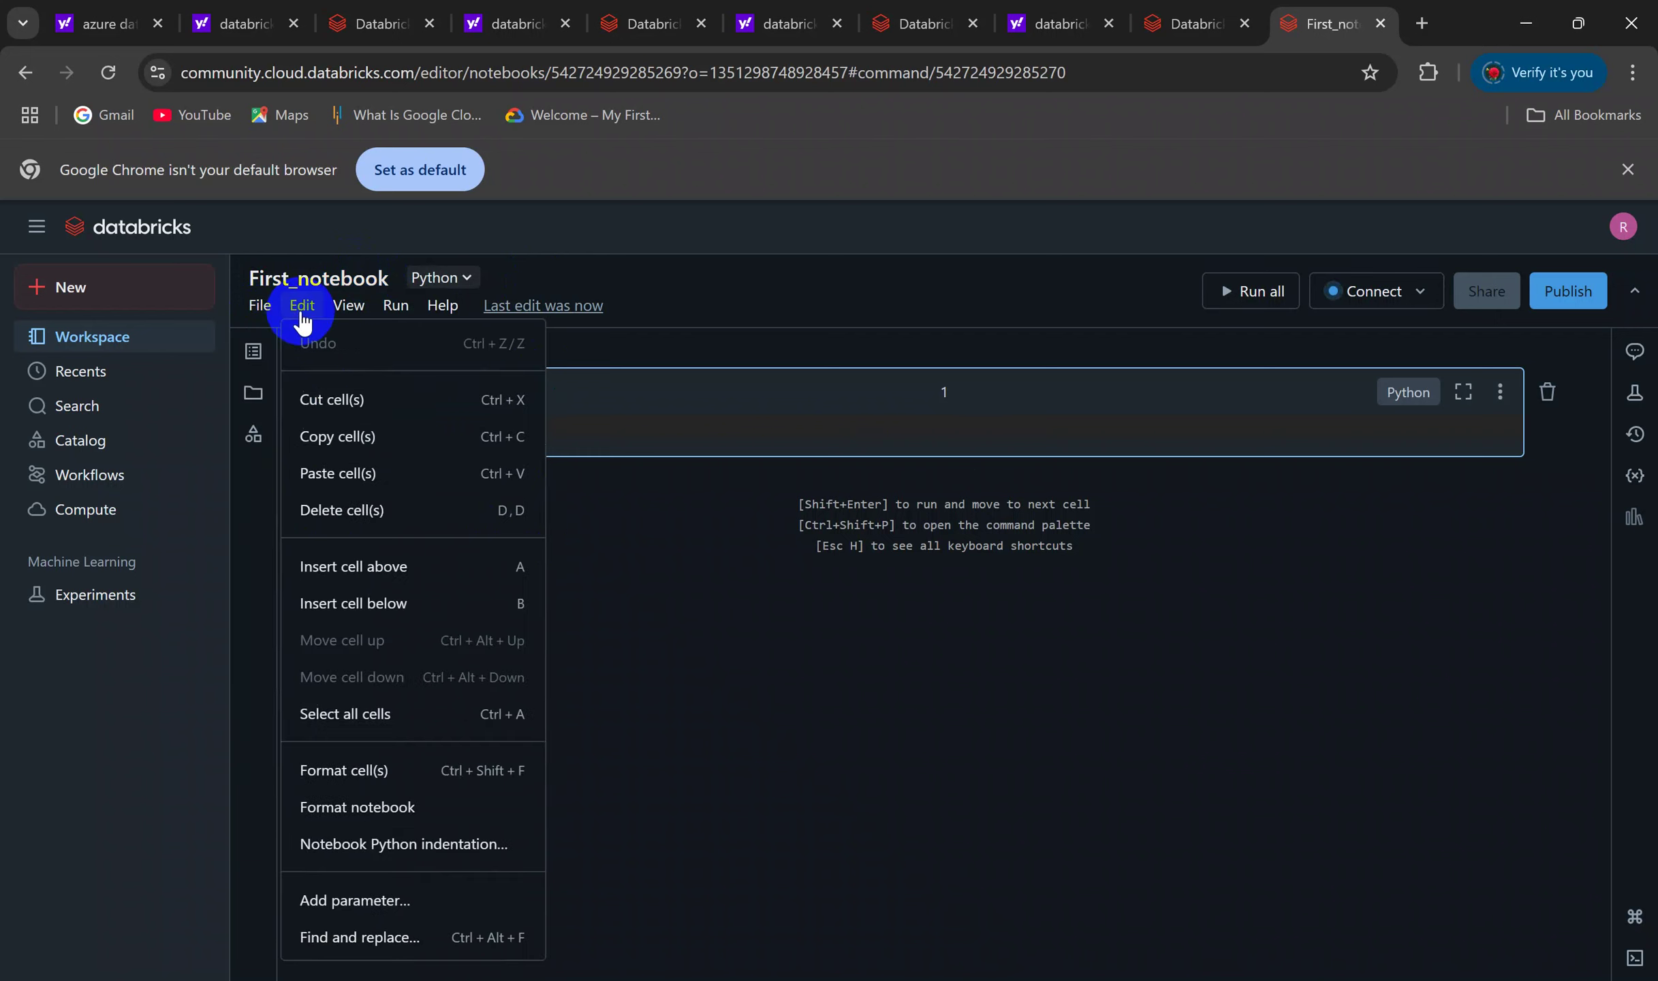
{"action": "mouse_move", "coordinate": [436, 316]}
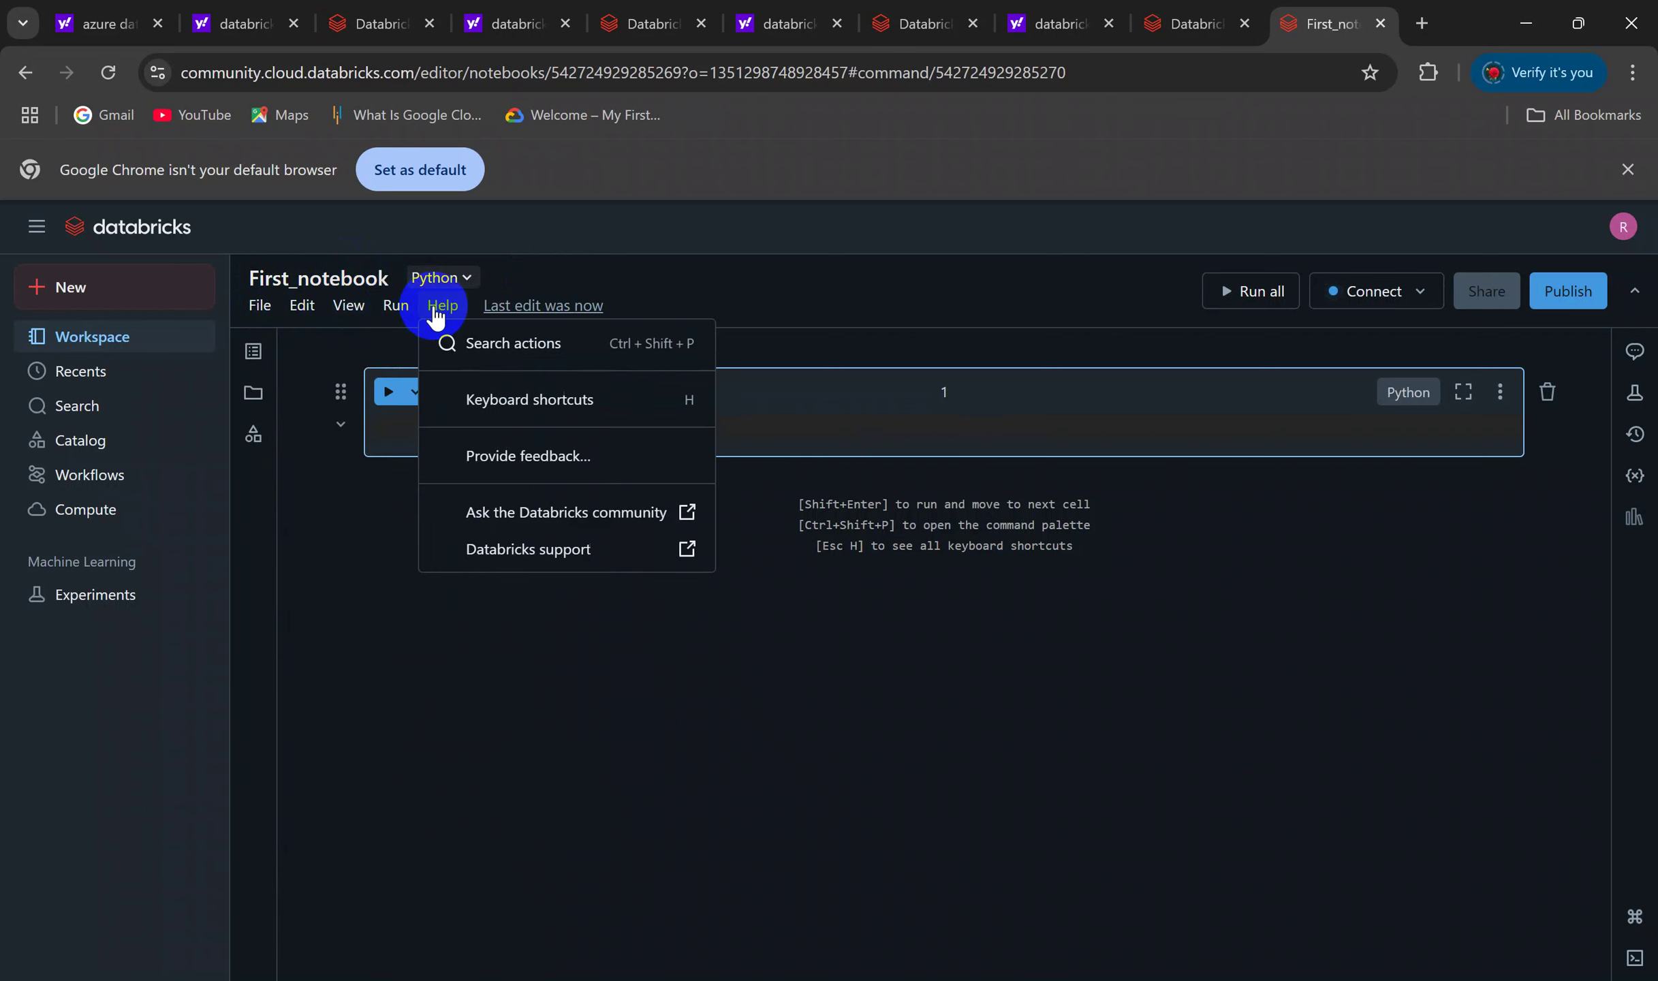
{"action": "mouse_move", "coordinate": [263, 316]}
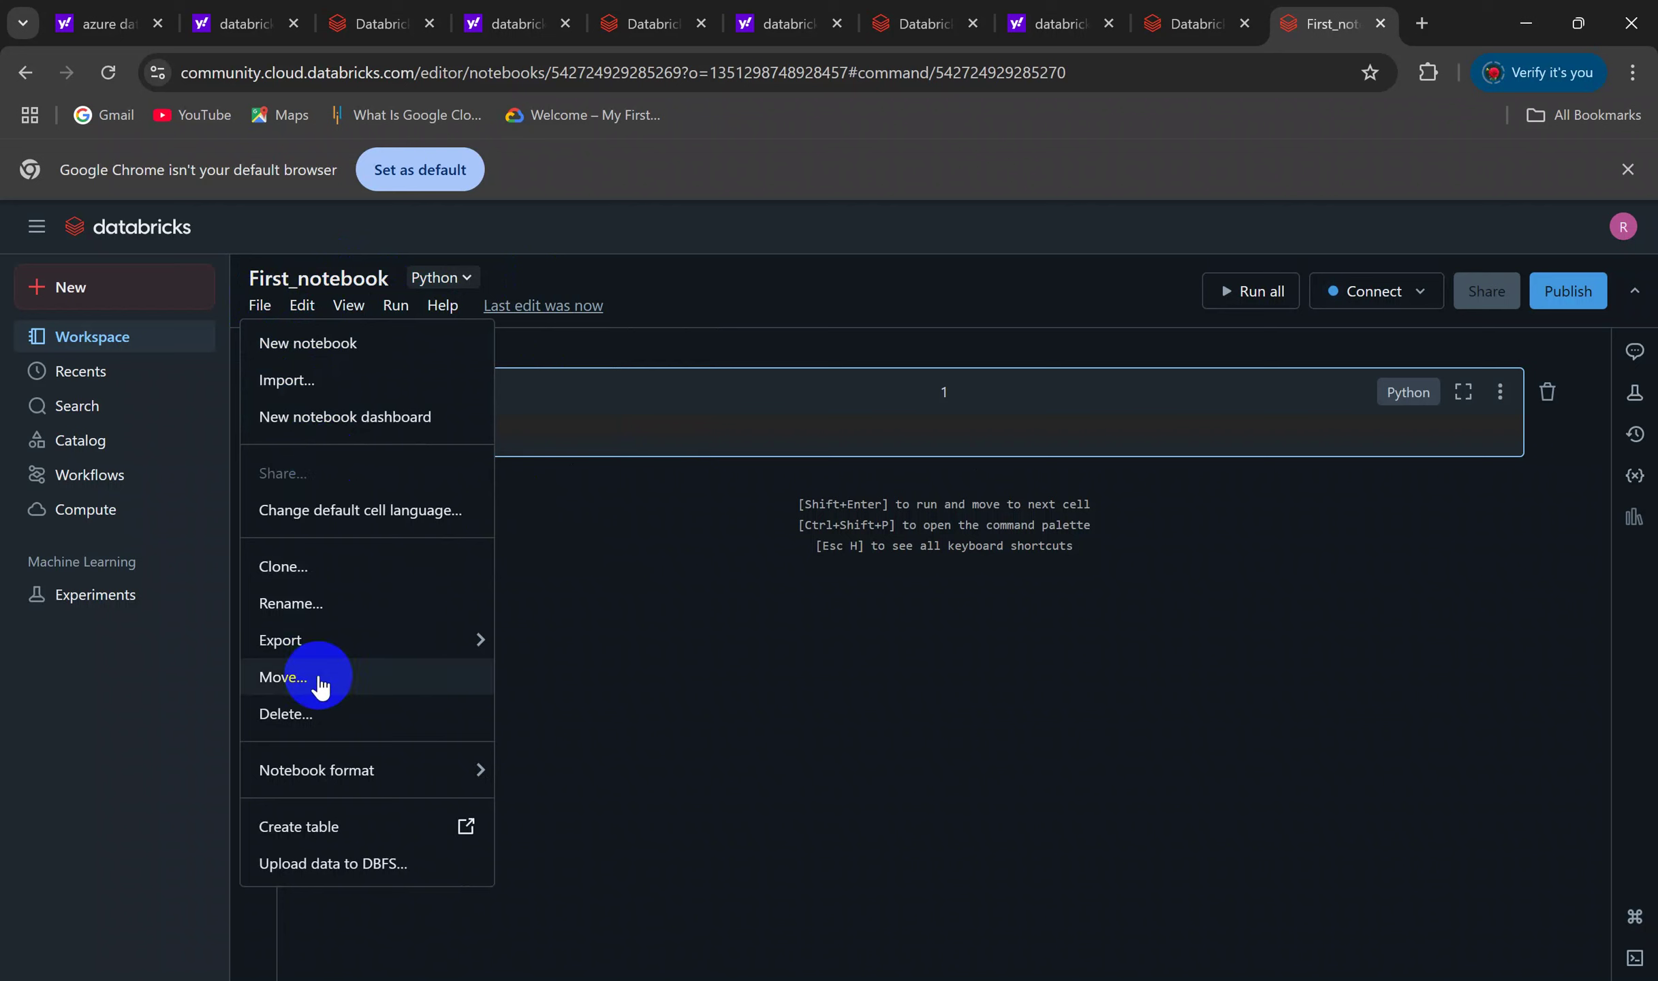
{"action": "left_click", "coordinate": [531, 845]}
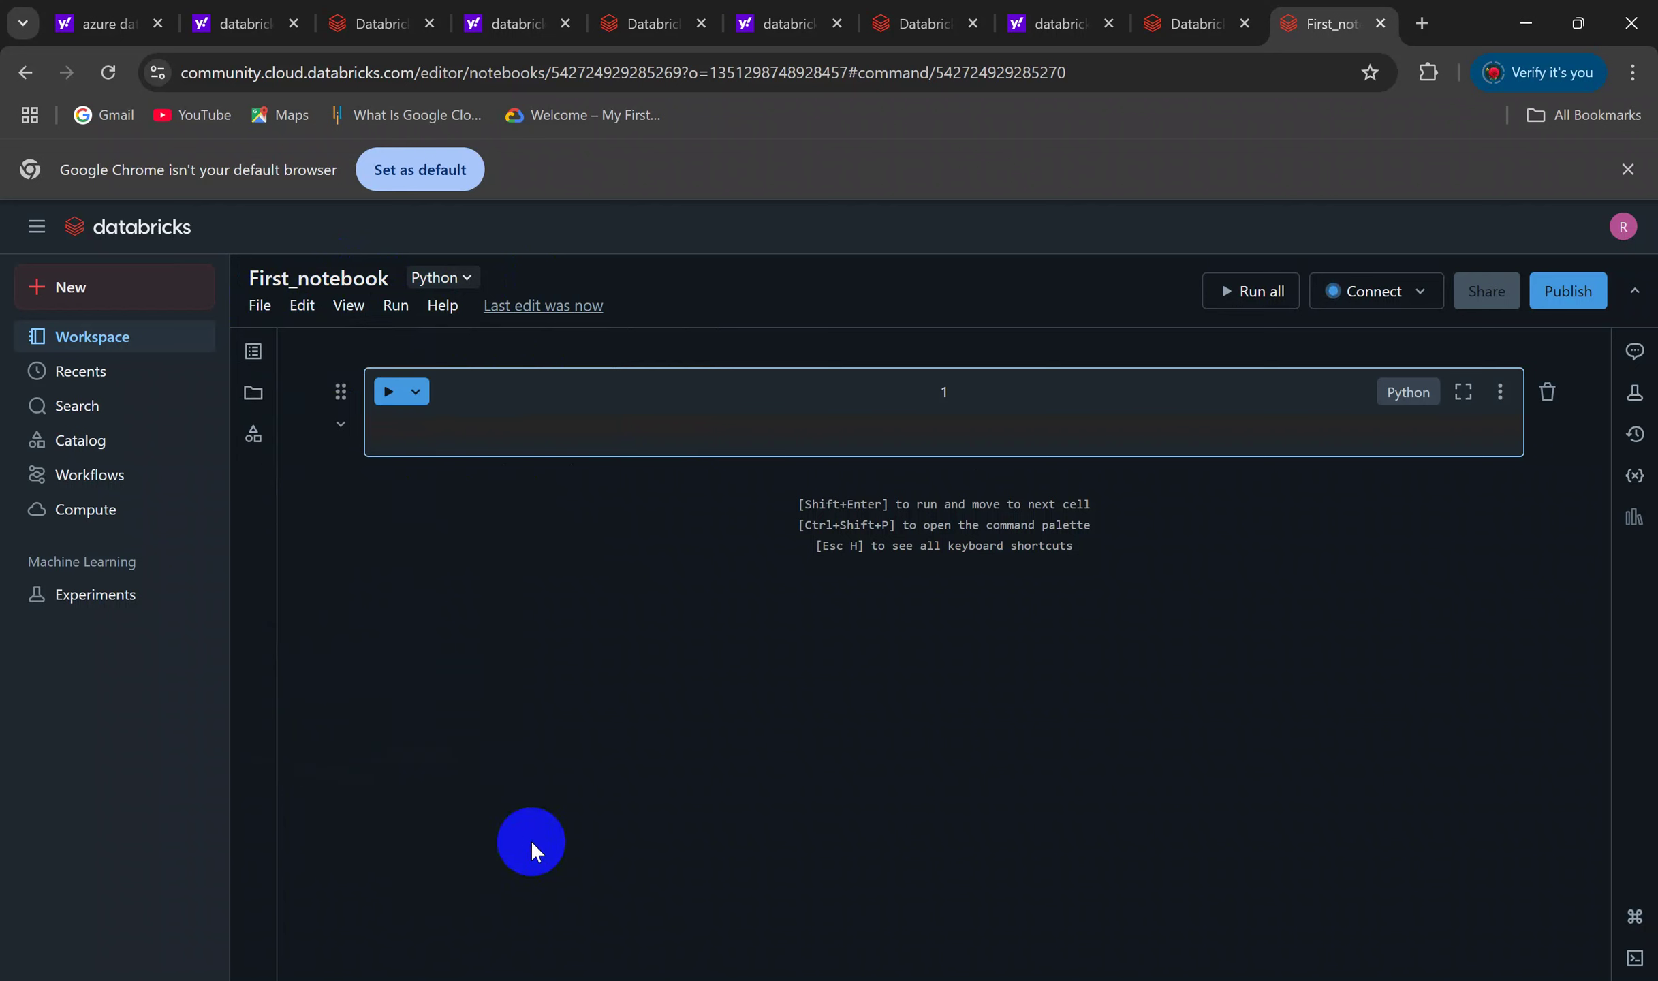
{"action": "left_click", "coordinate": [302, 306]}
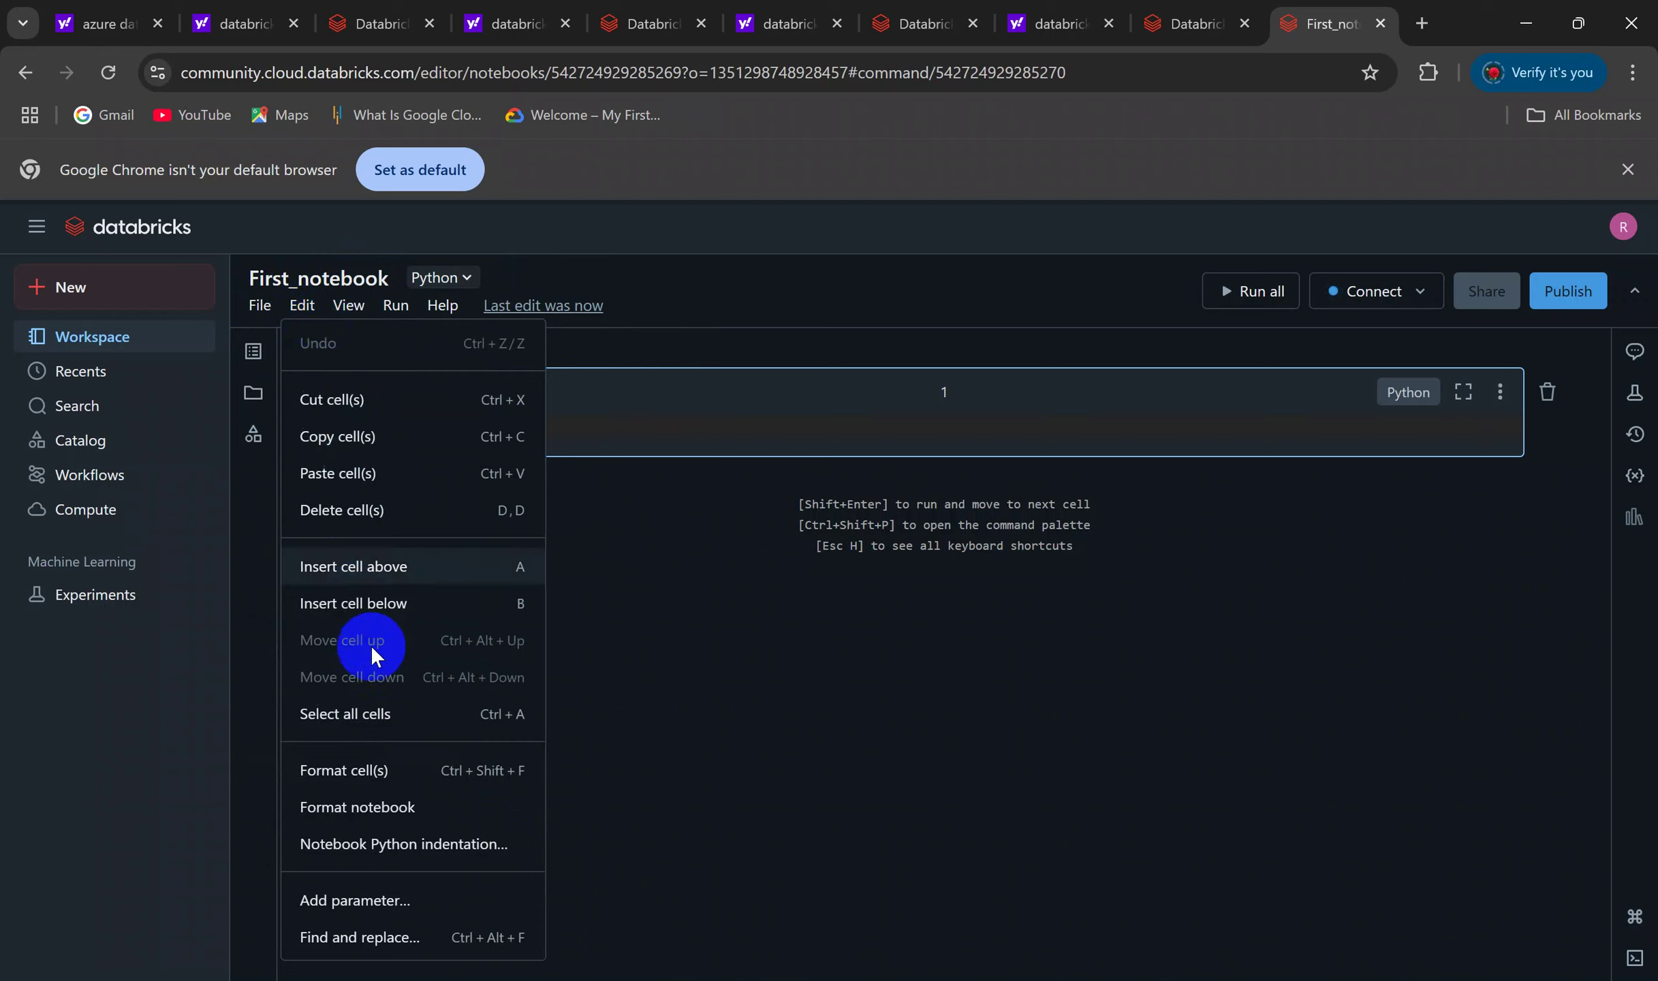
{"action": "left_click", "coordinate": [685, 717]}
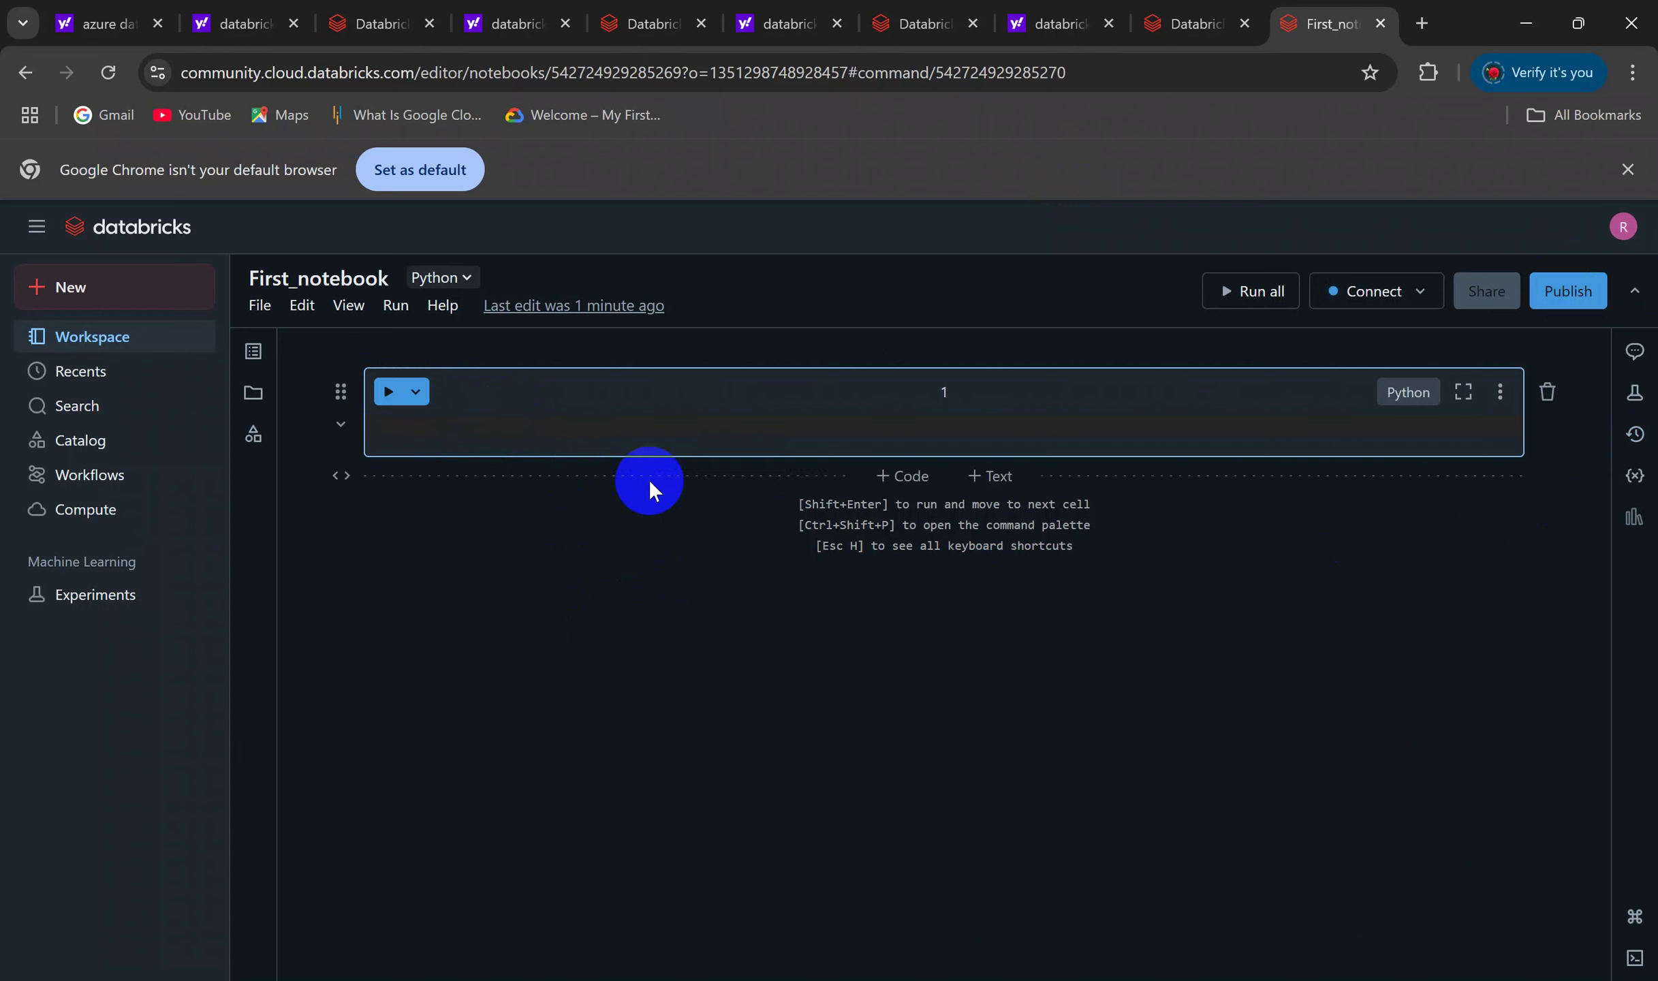
{"action": "mouse_move", "coordinate": [645, 461]}
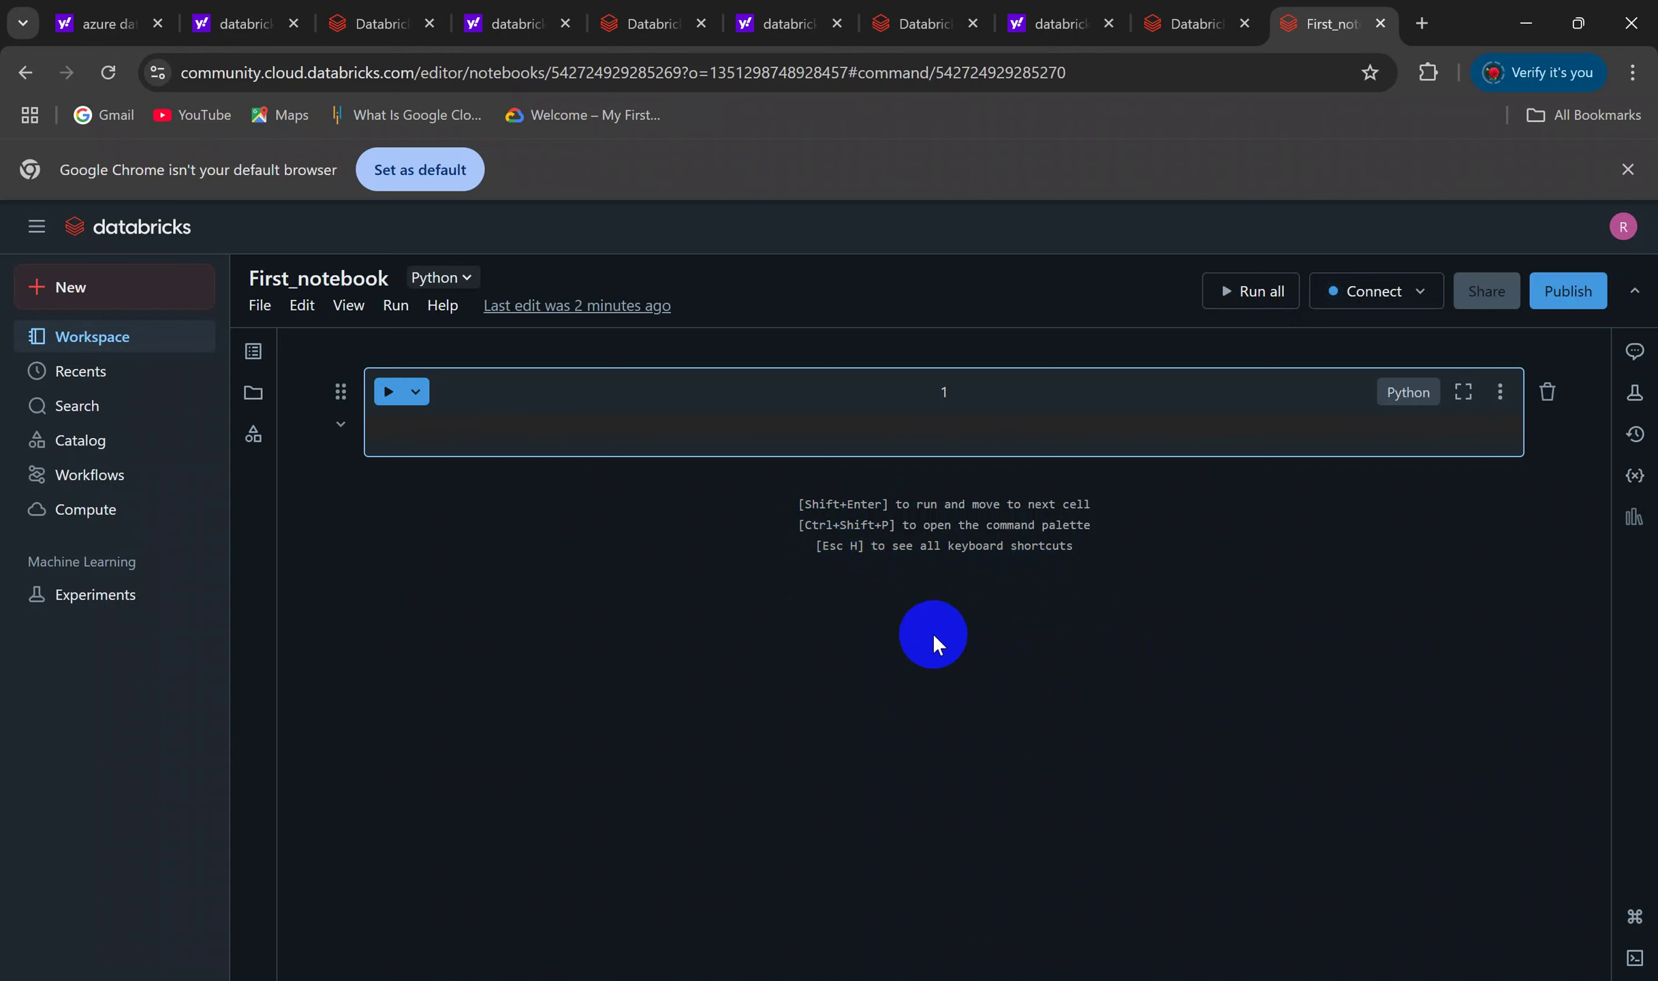
{"action": "key", "text": "Escape"}
{"action": "key", "text": "h"}
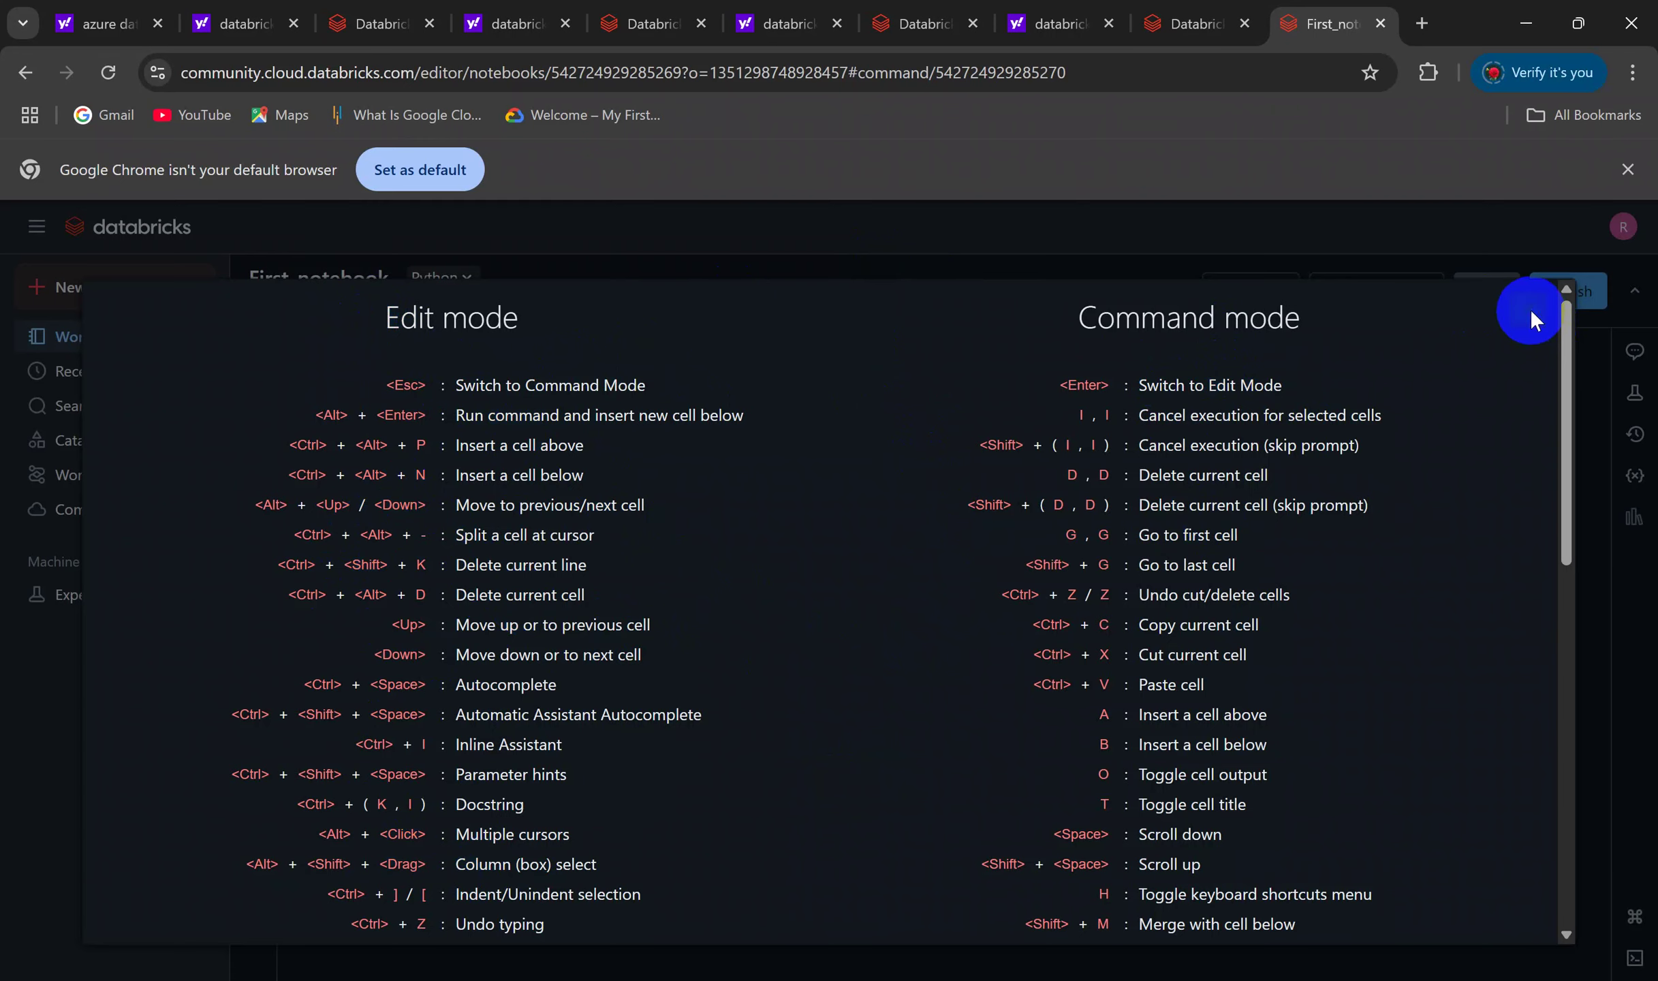
{"action": "left_click", "coordinate": [1528, 311]}
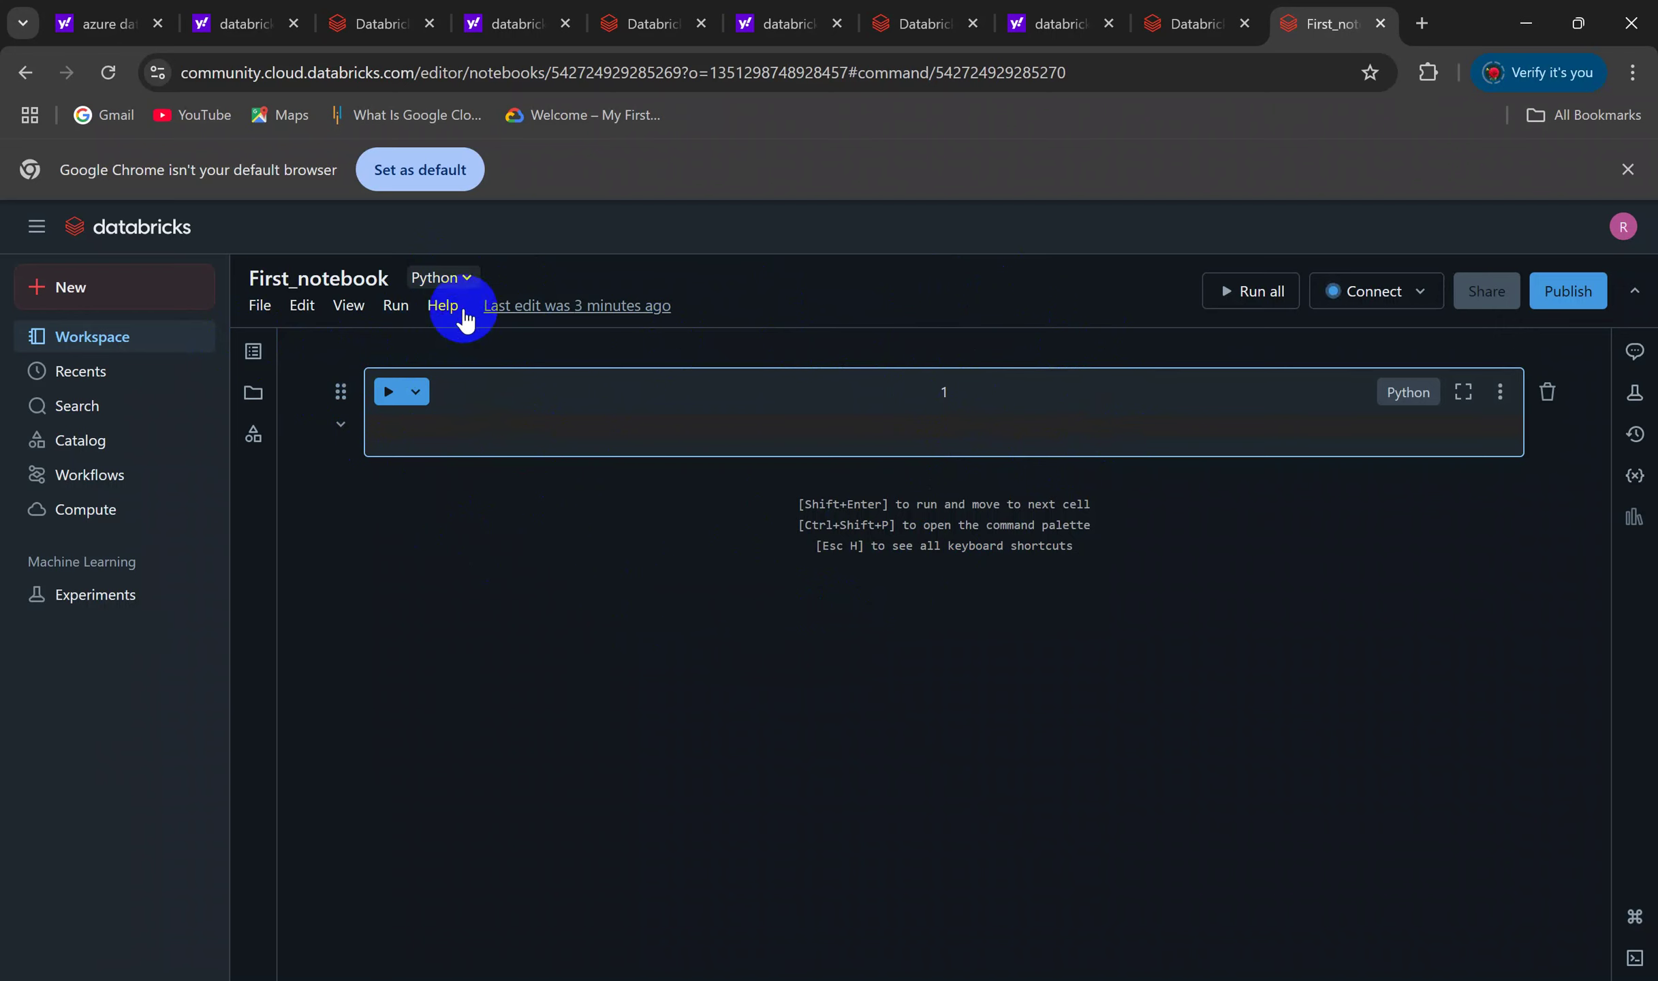
{"action": "left_click", "coordinate": [463, 285]}
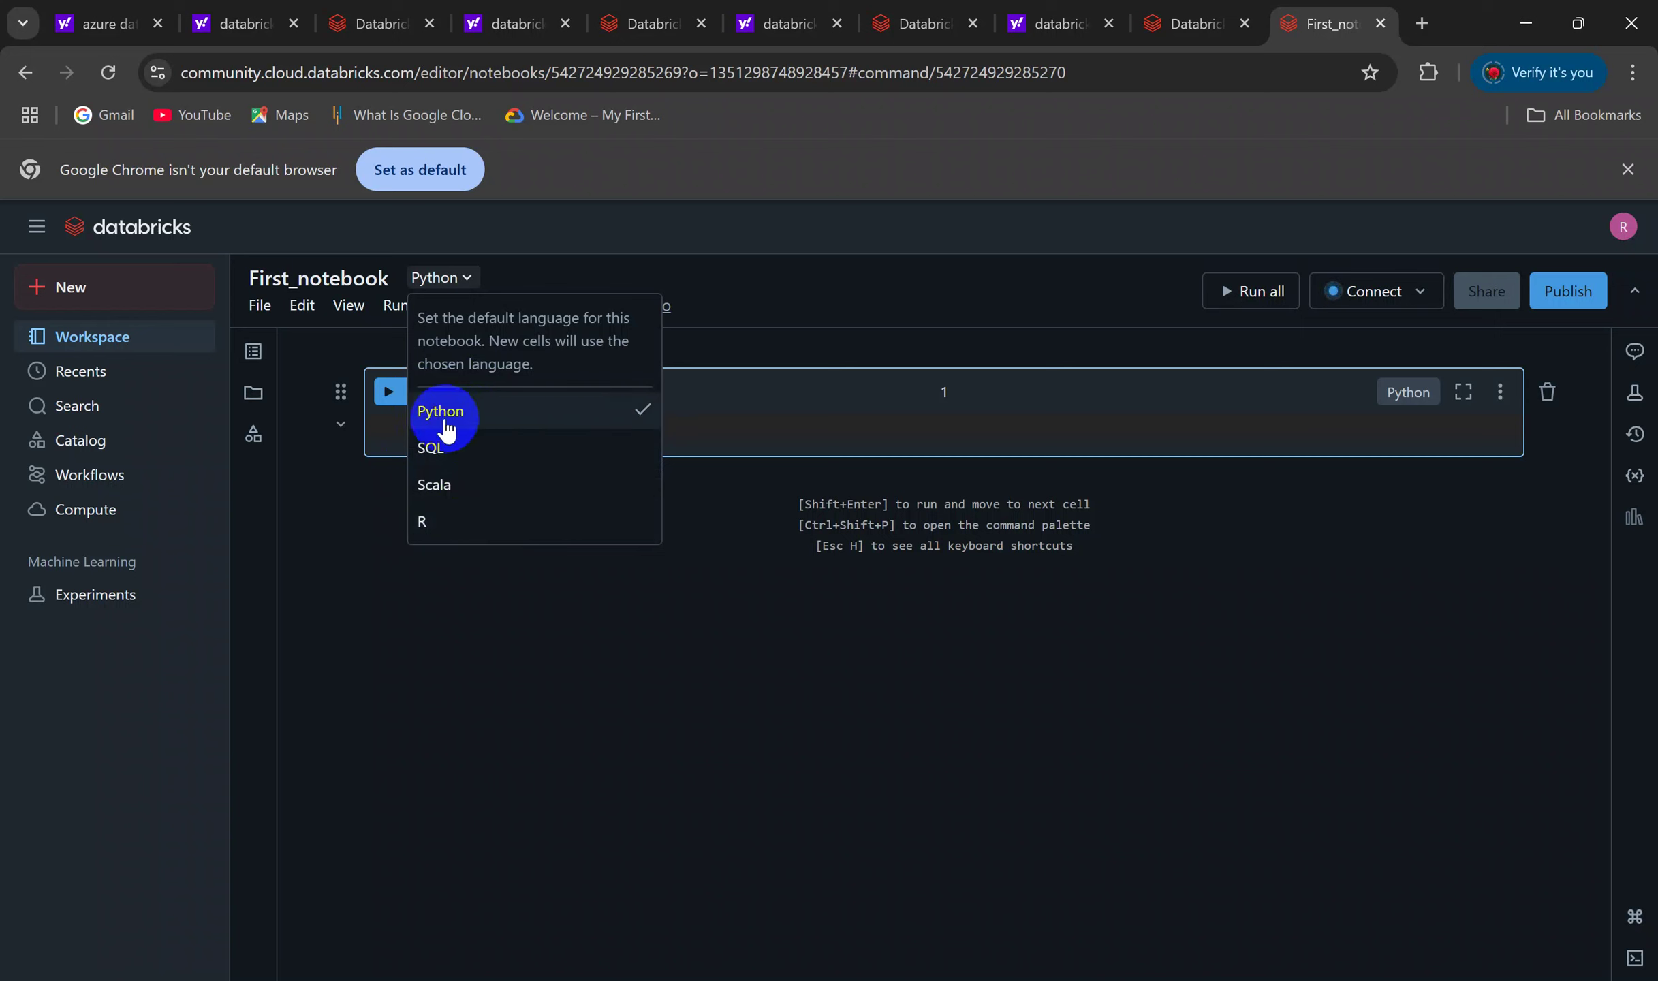
{"action": "left_click", "coordinate": [469, 460]}
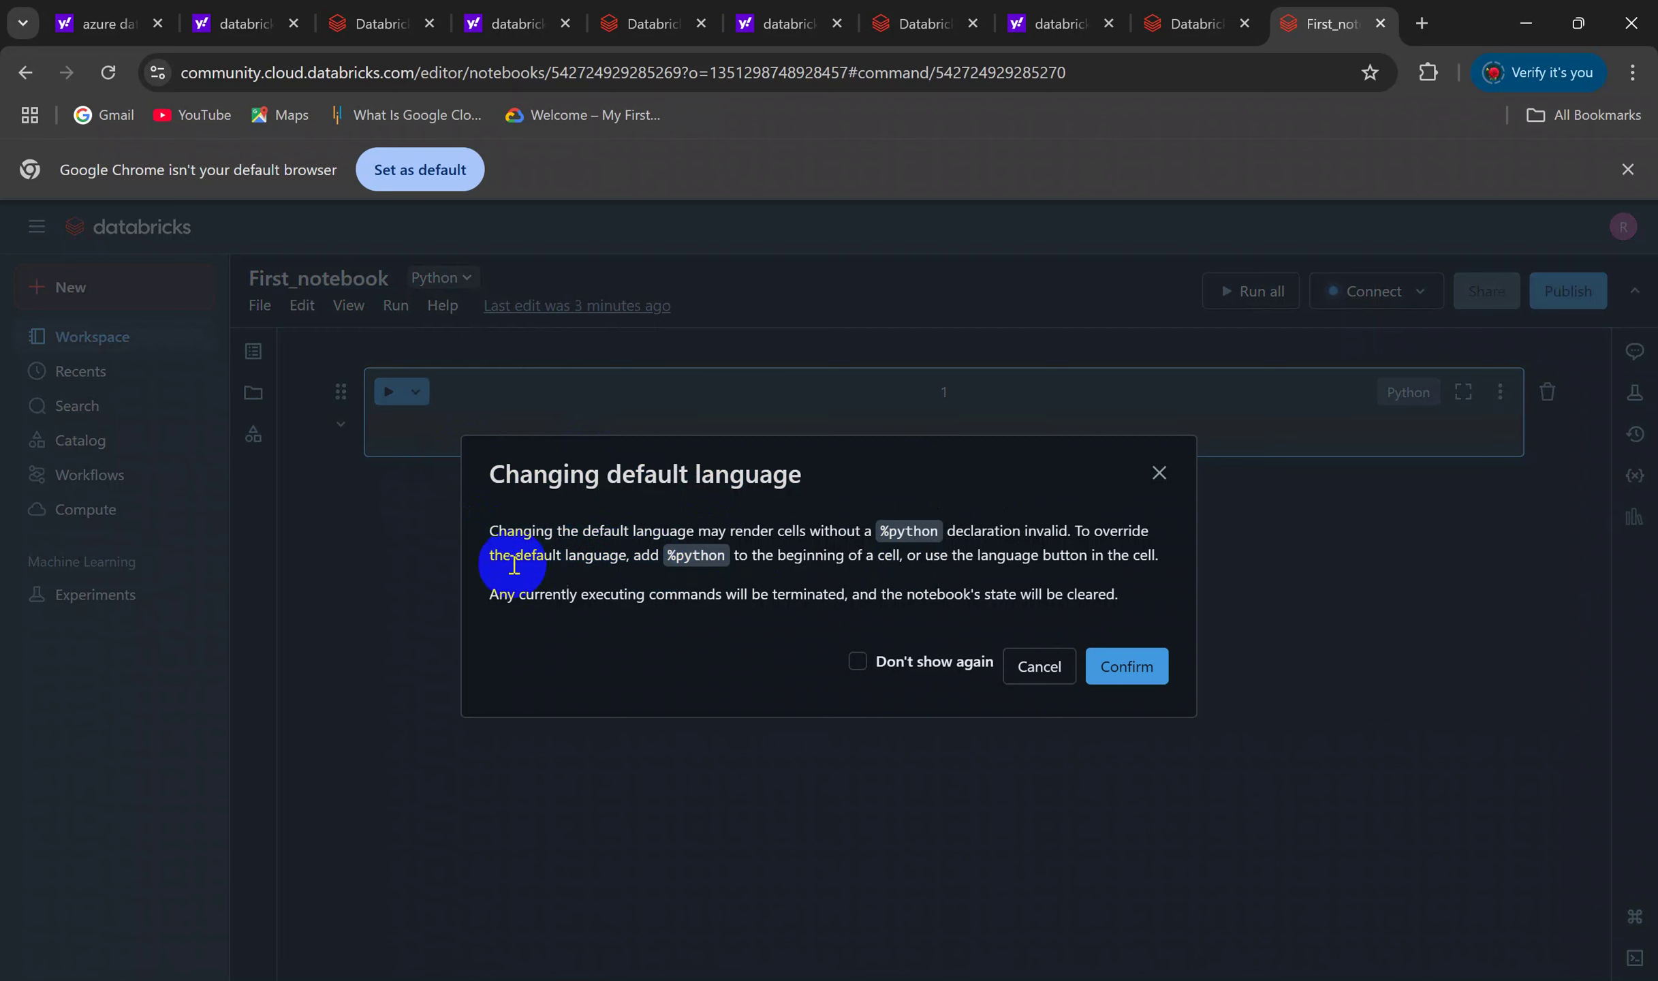
{"action": "left_click", "coordinate": [1129, 667]}
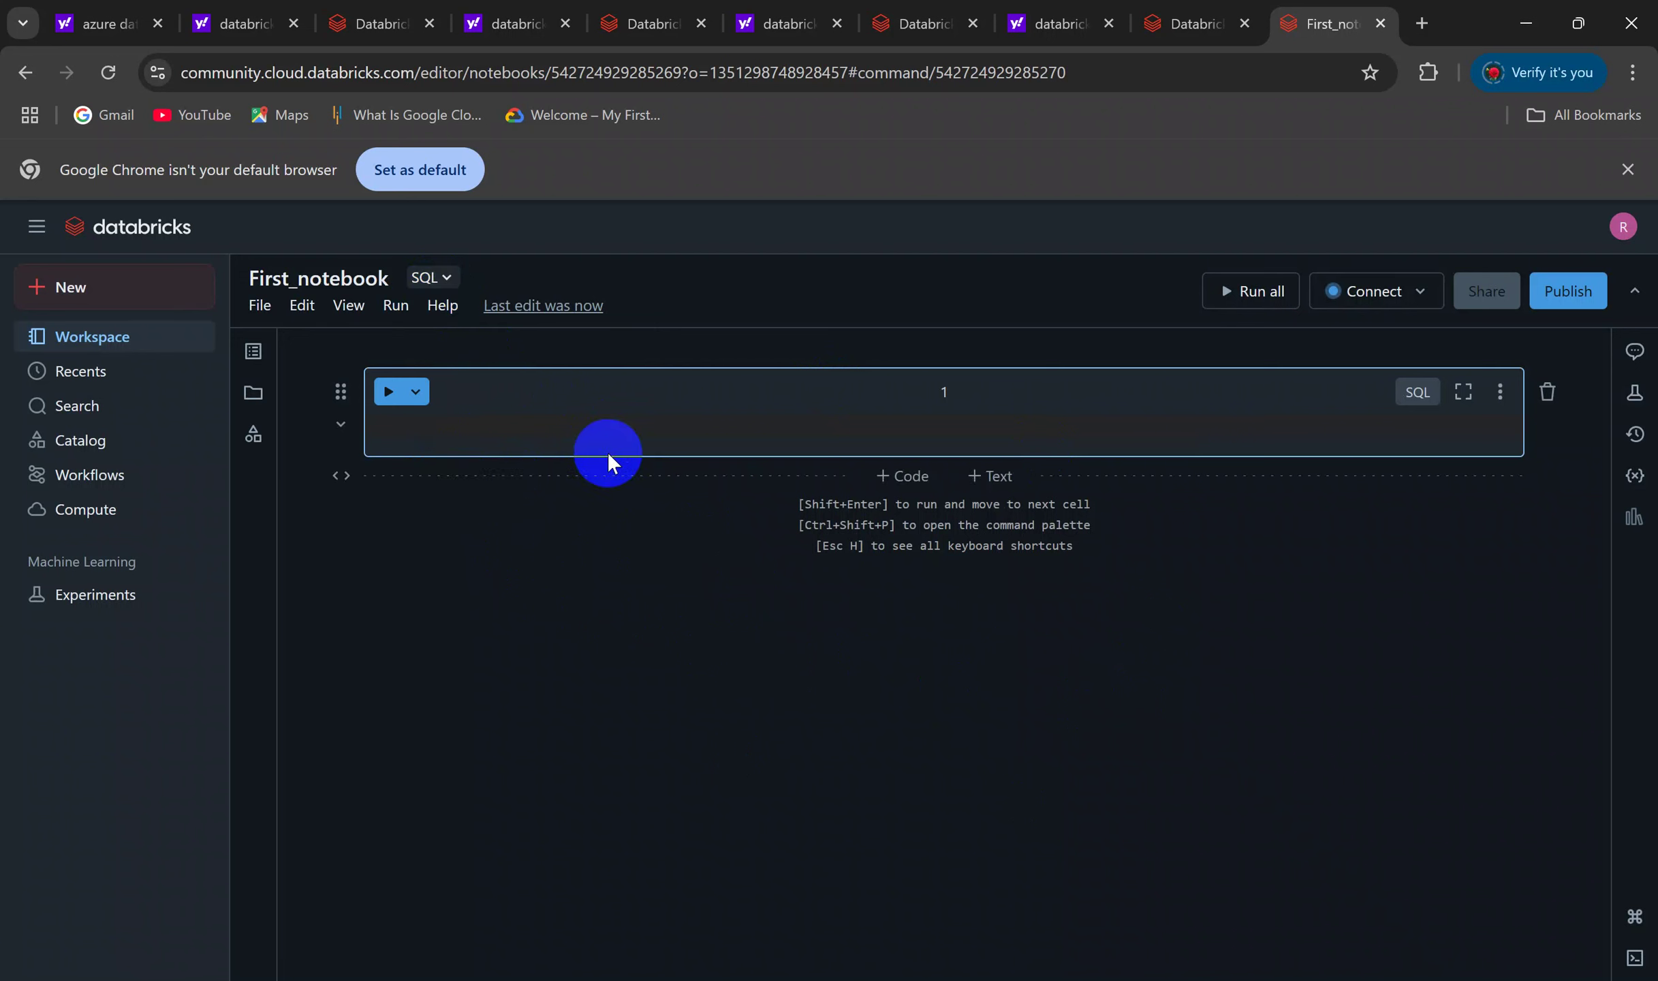
{"action": "left_click", "coordinate": [435, 277]}
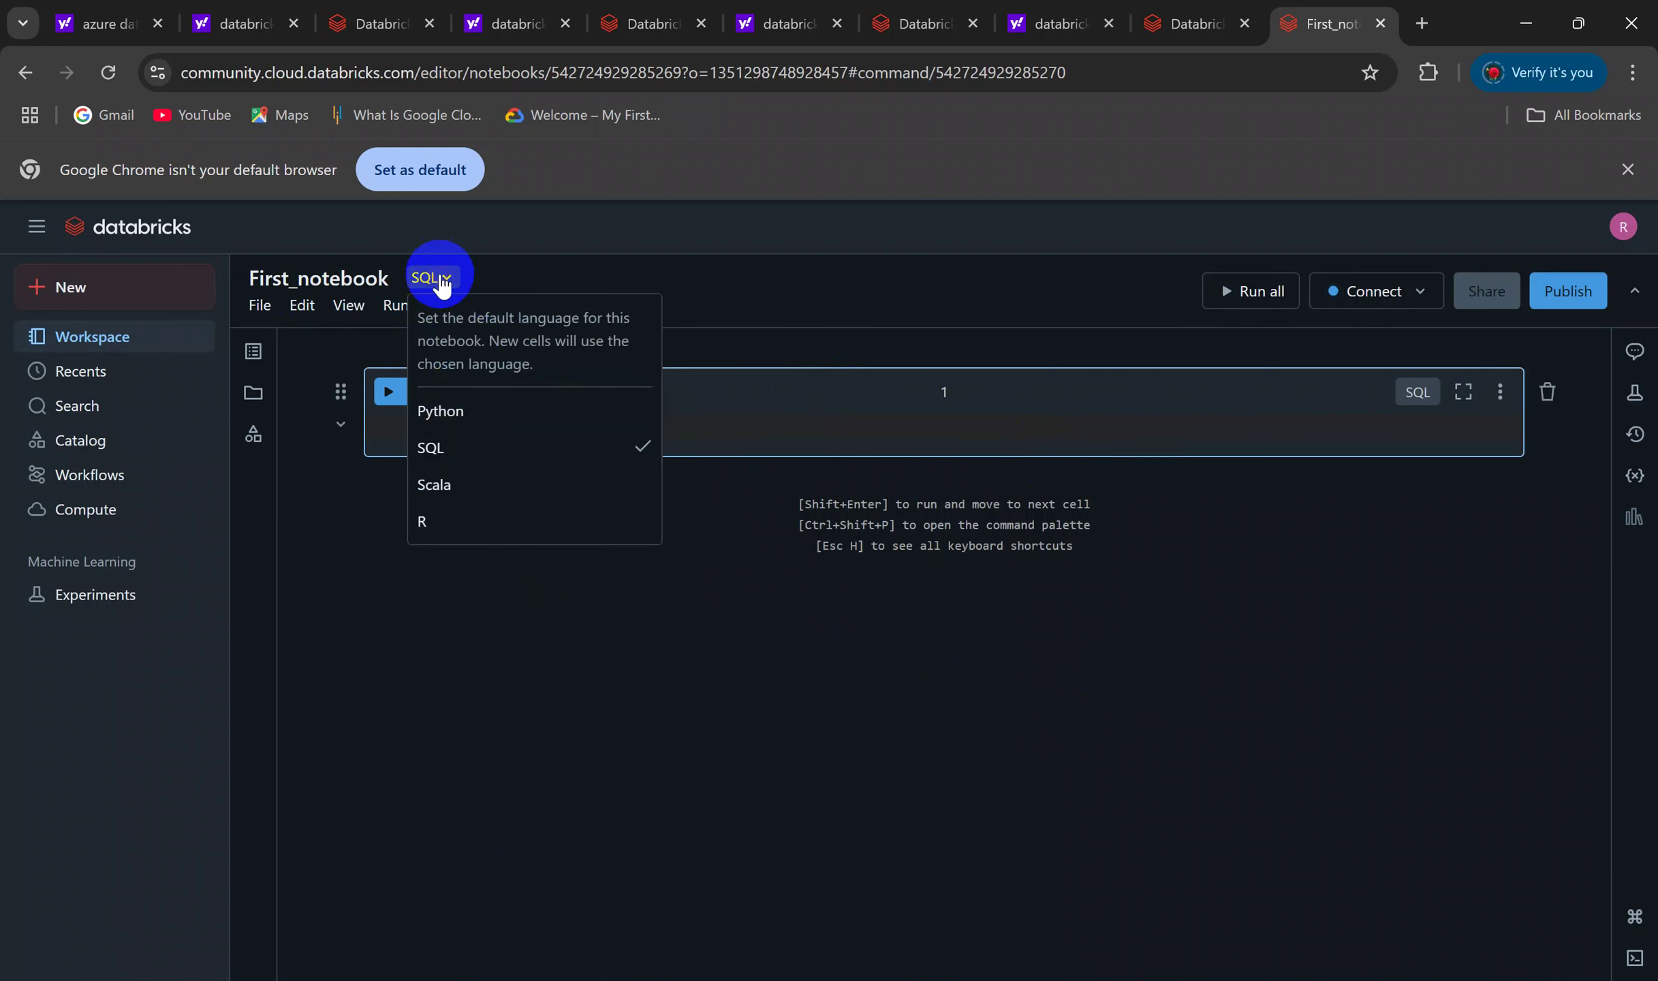
{"action": "left_click", "coordinate": [479, 413]}
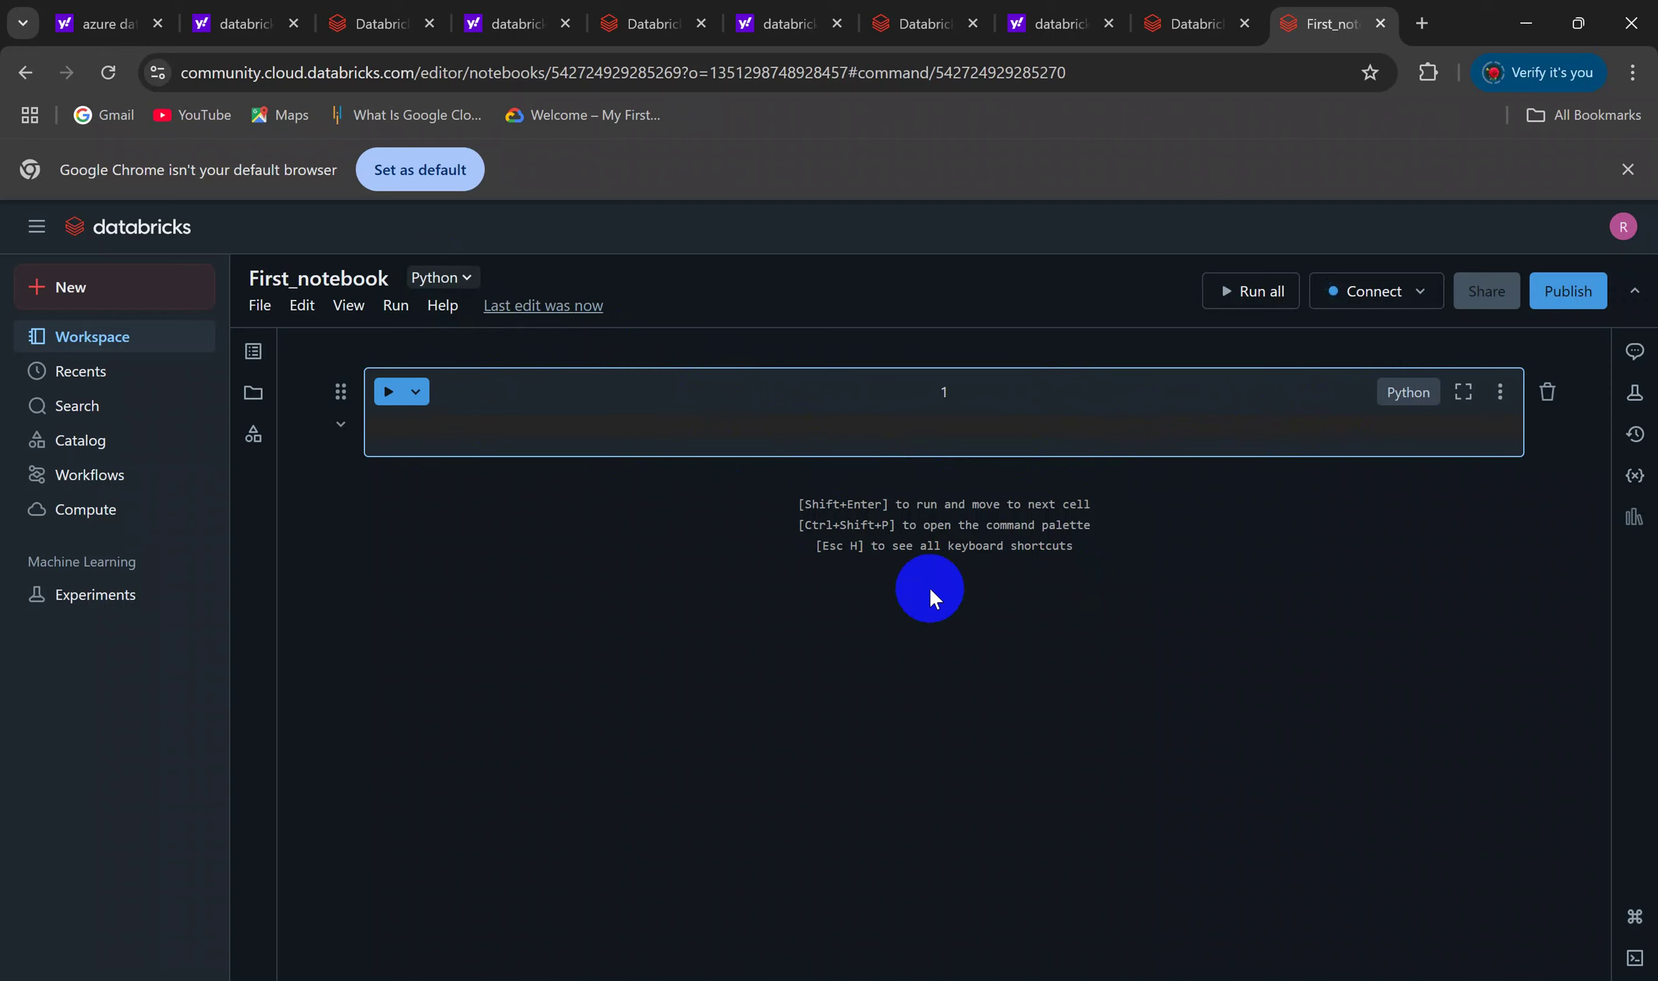
{"action": "left_click", "coordinate": [450, 279]}
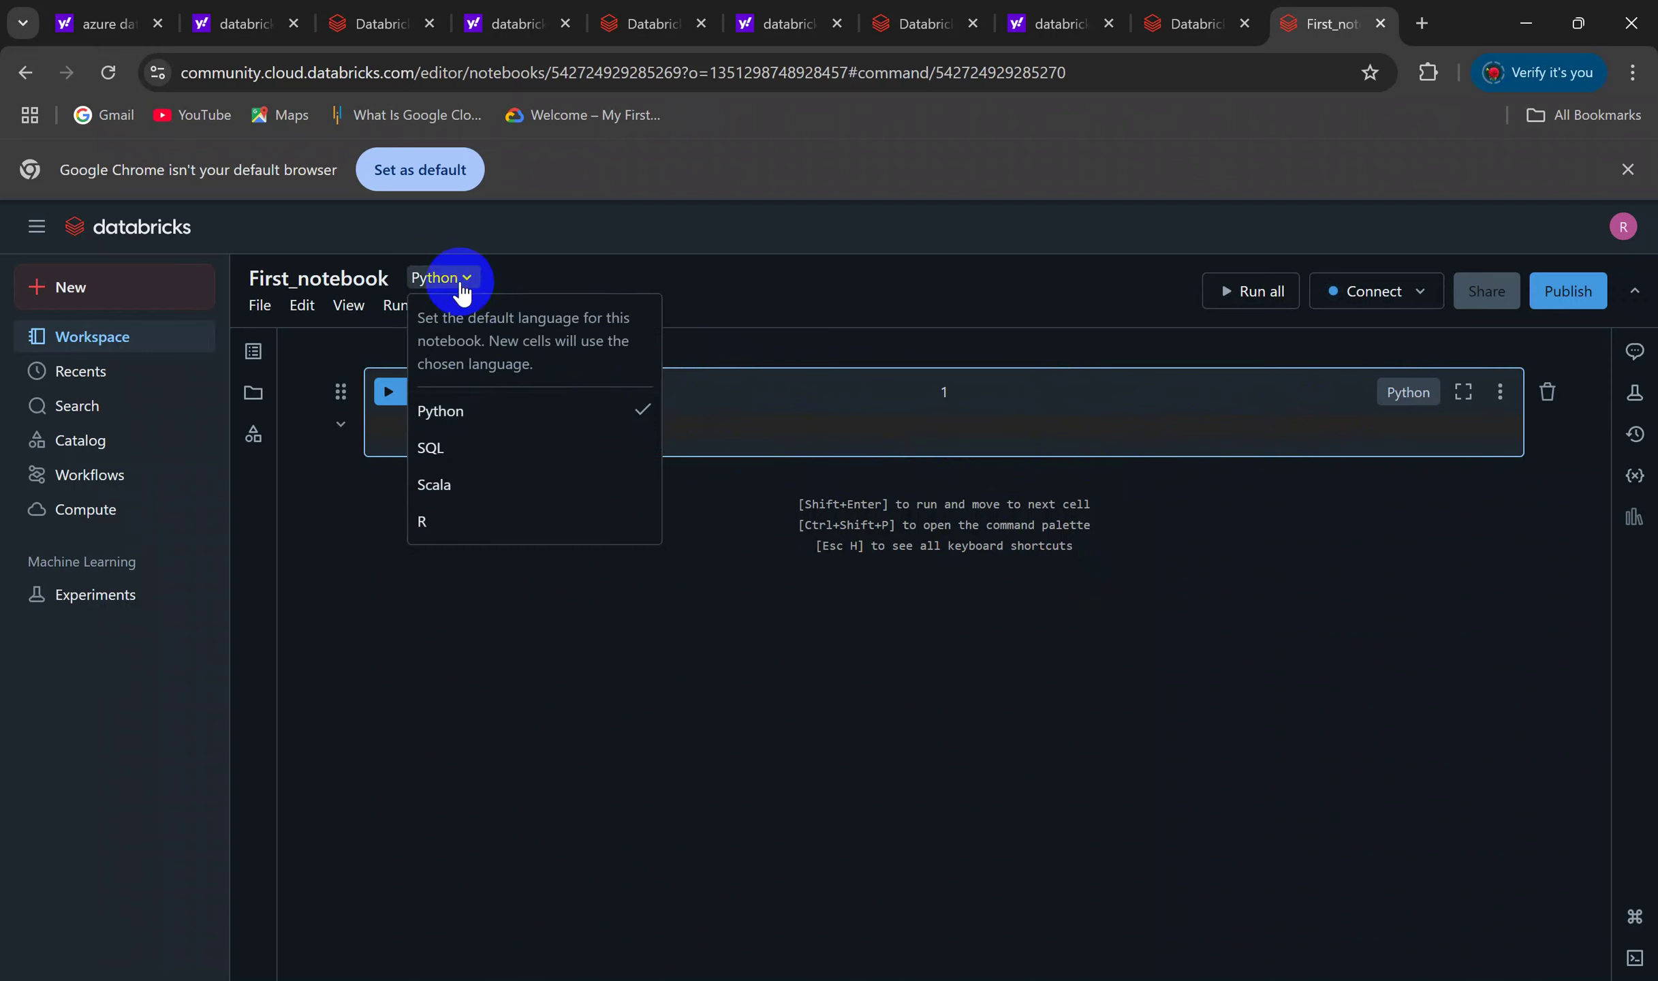
{"action": "left_click", "coordinate": [492, 463]}
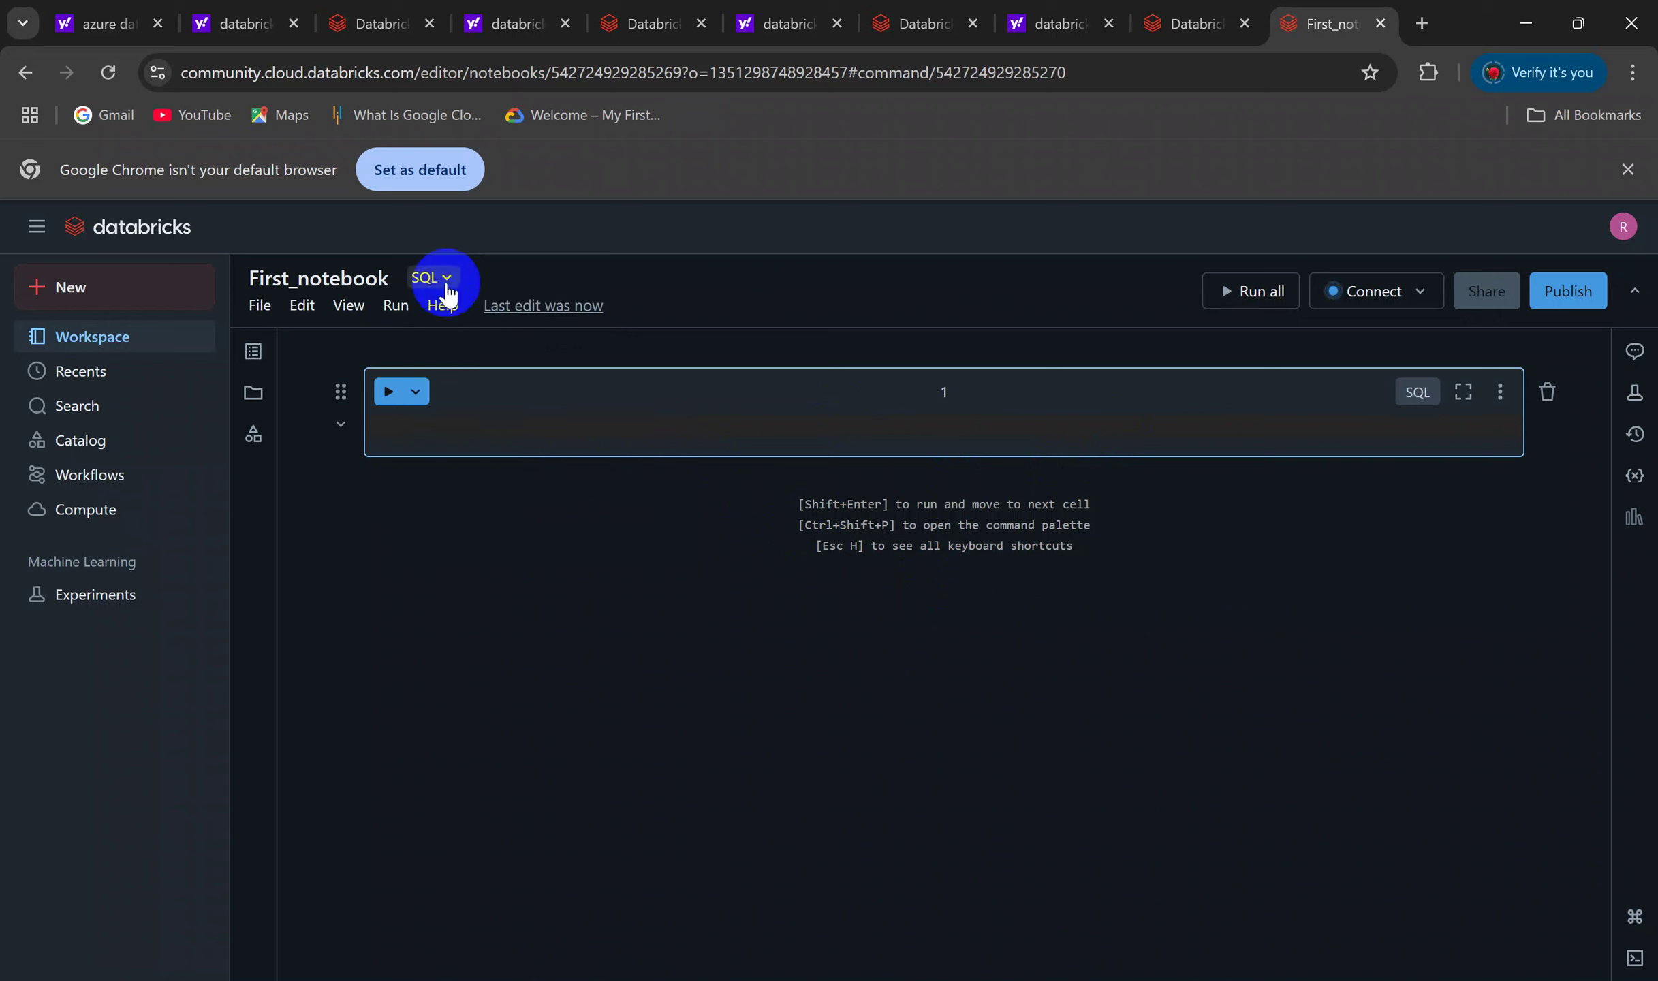
{"action": "left_click", "coordinate": [427, 290]}
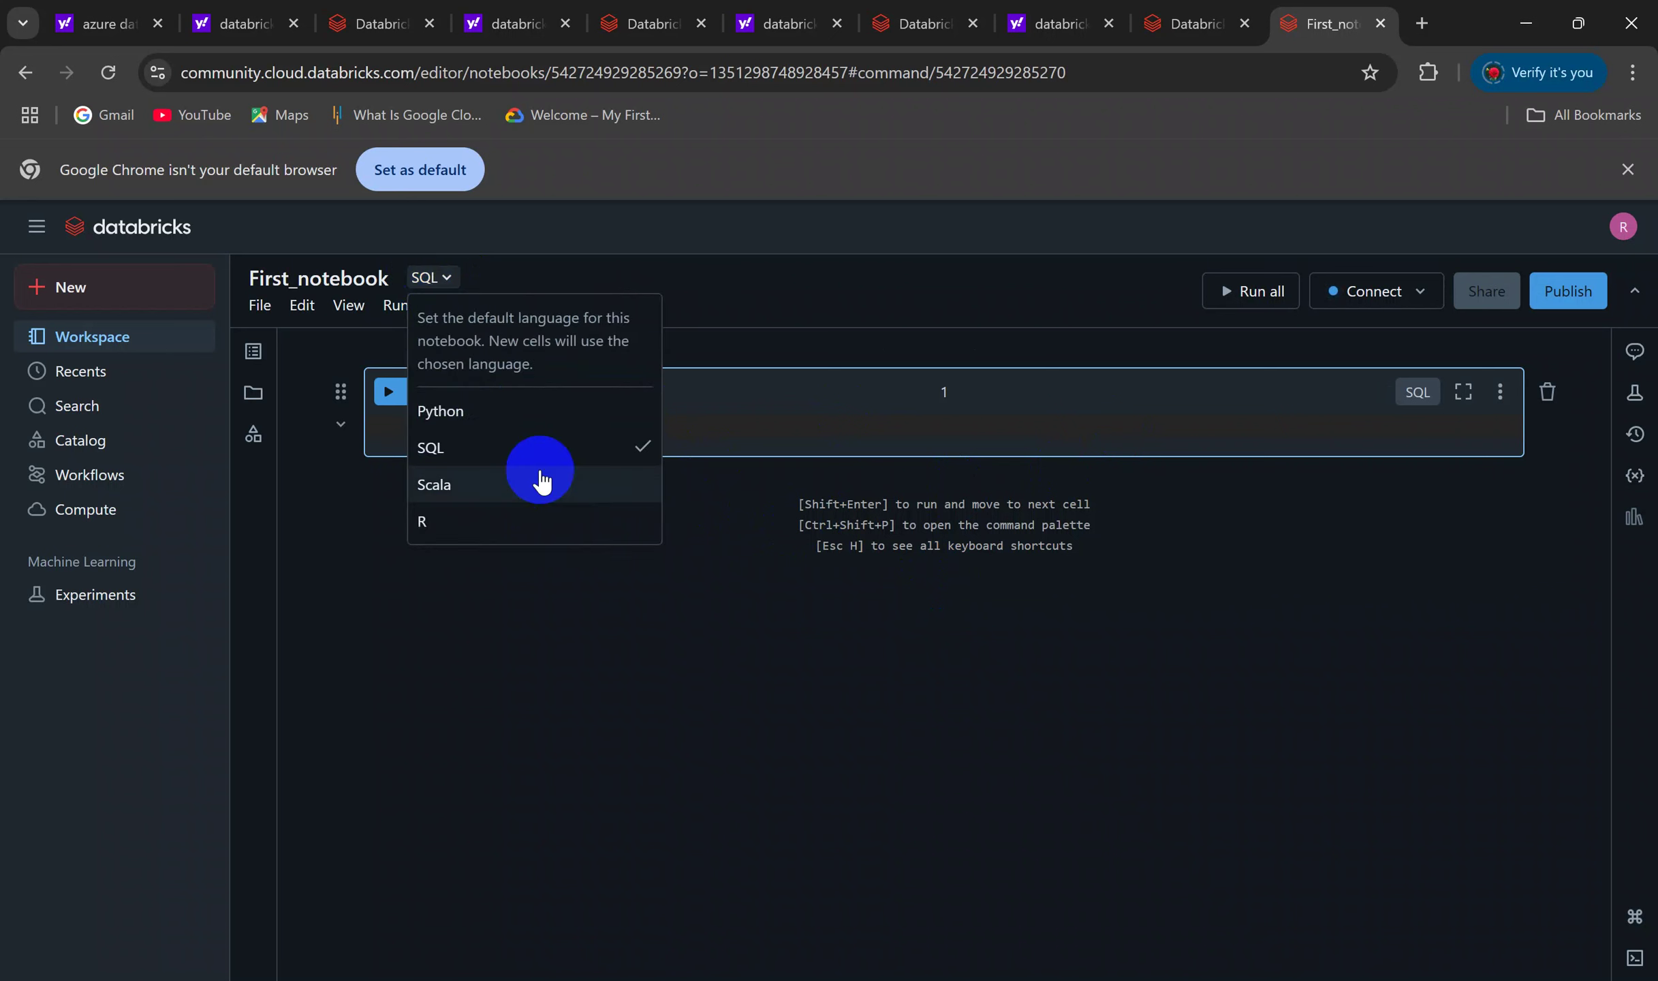
{"action": "left_click", "coordinate": [752, 565]}
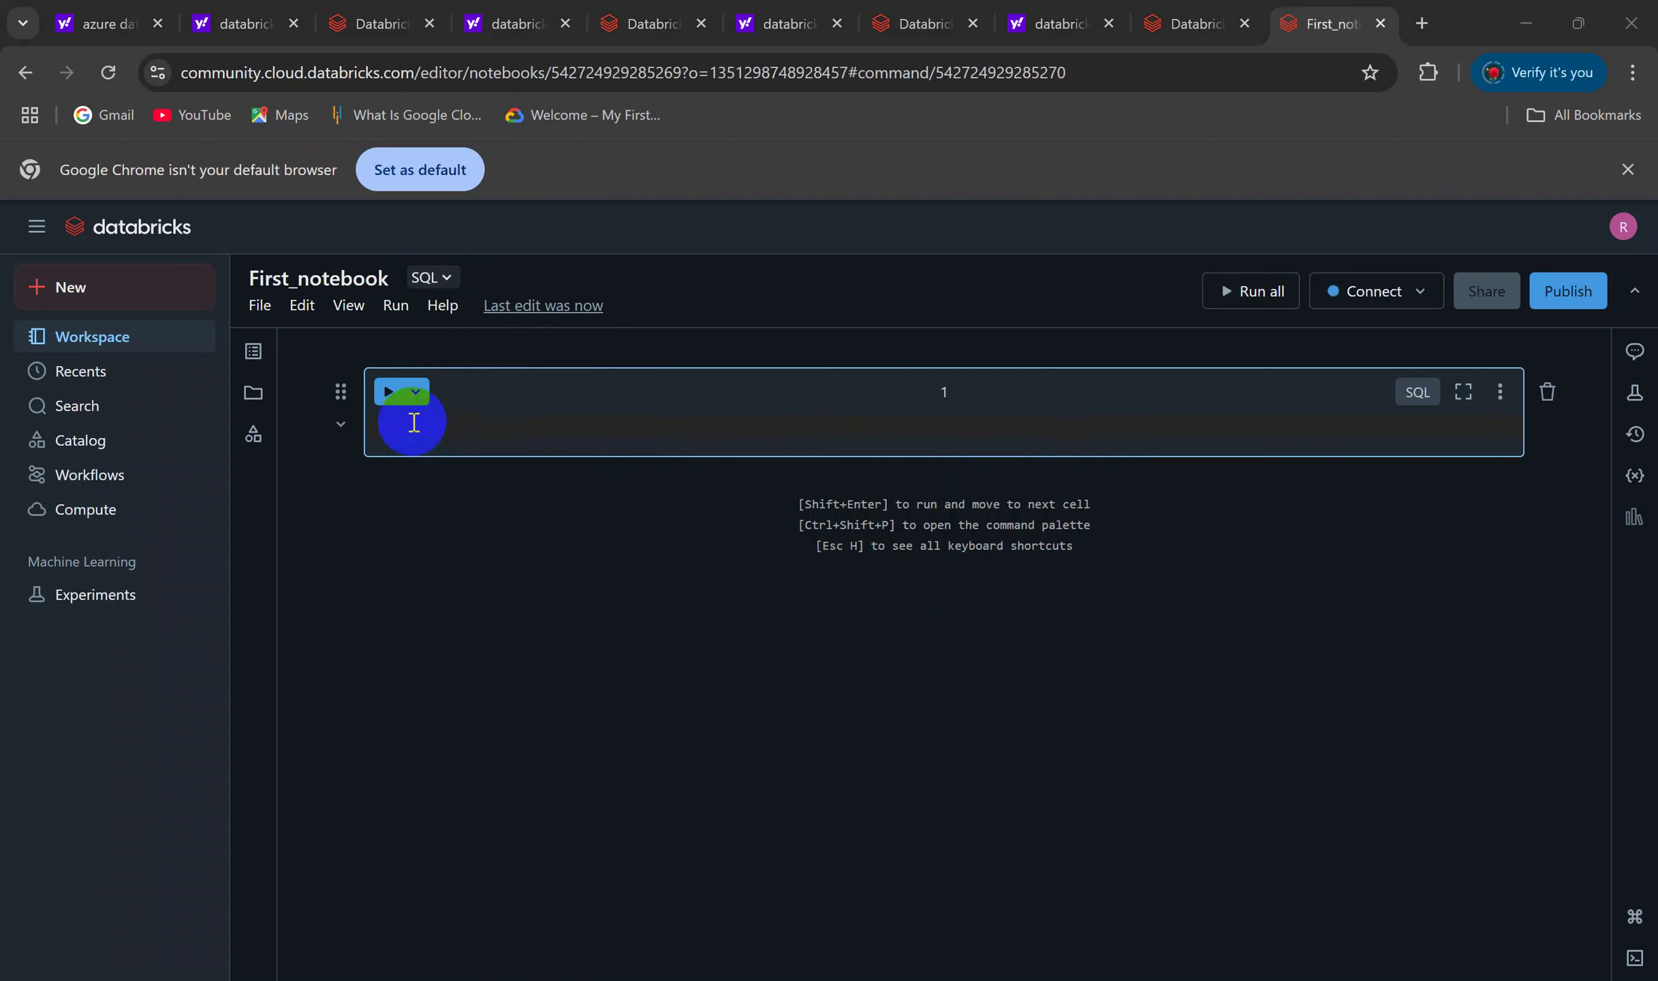
{"action": "left_click", "coordinate": [440, 276]}
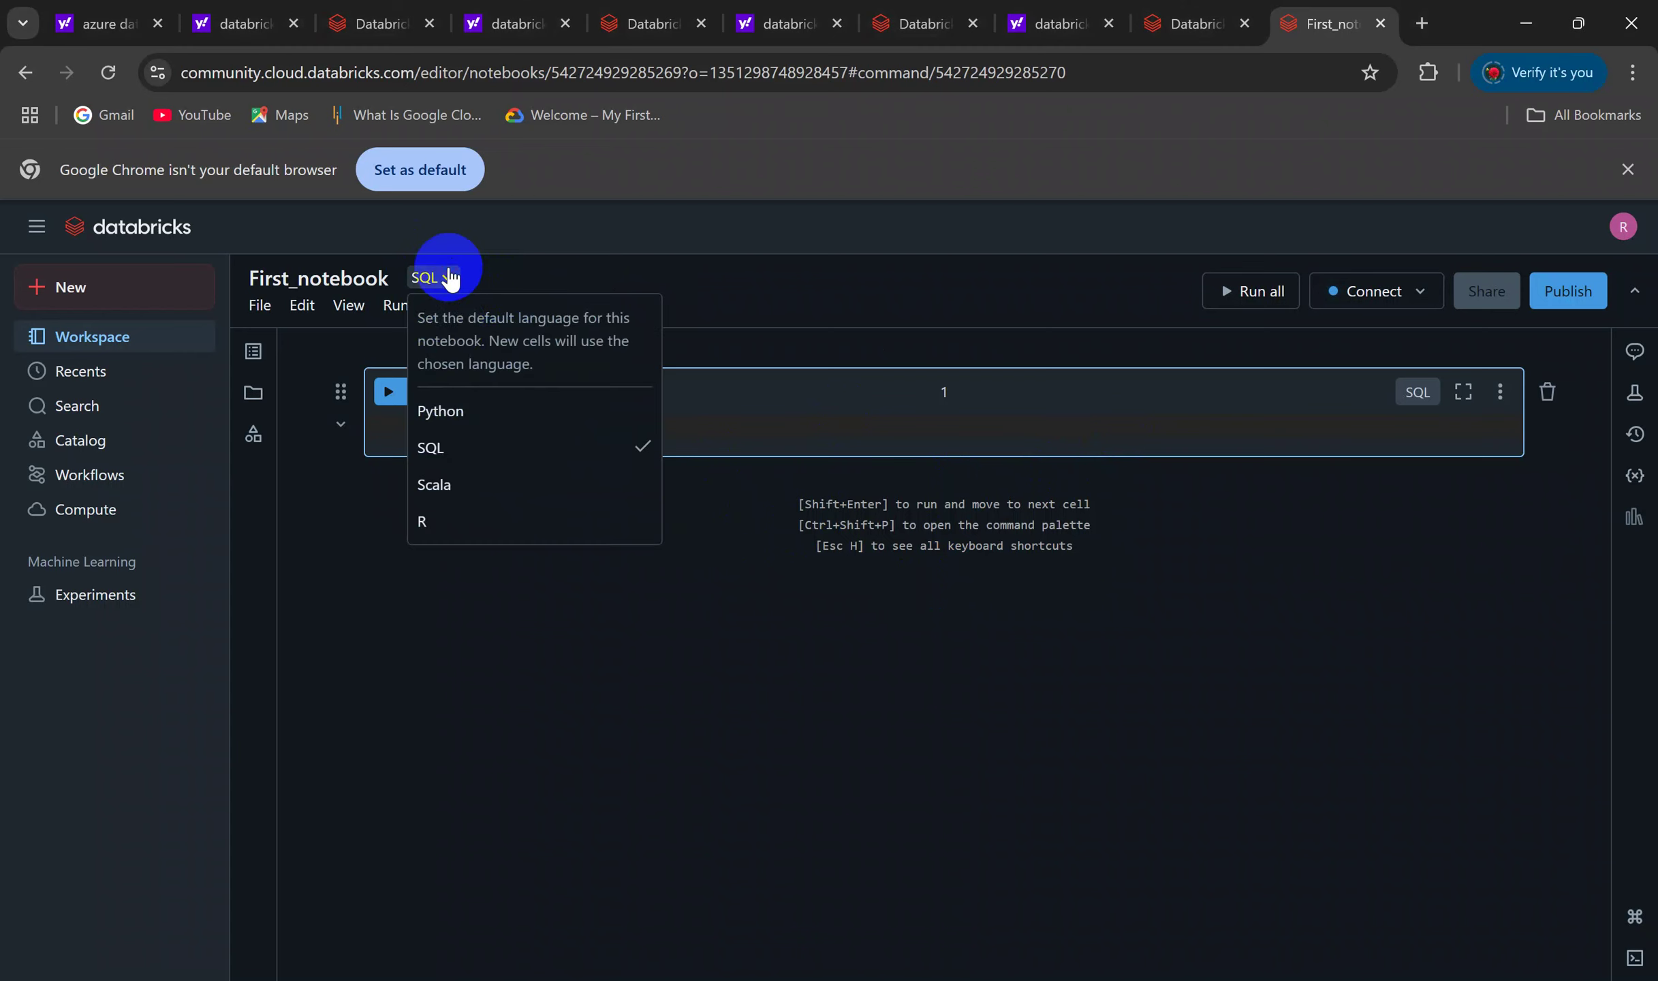
{"action": "left_click", "coordinate": [460, 426]}
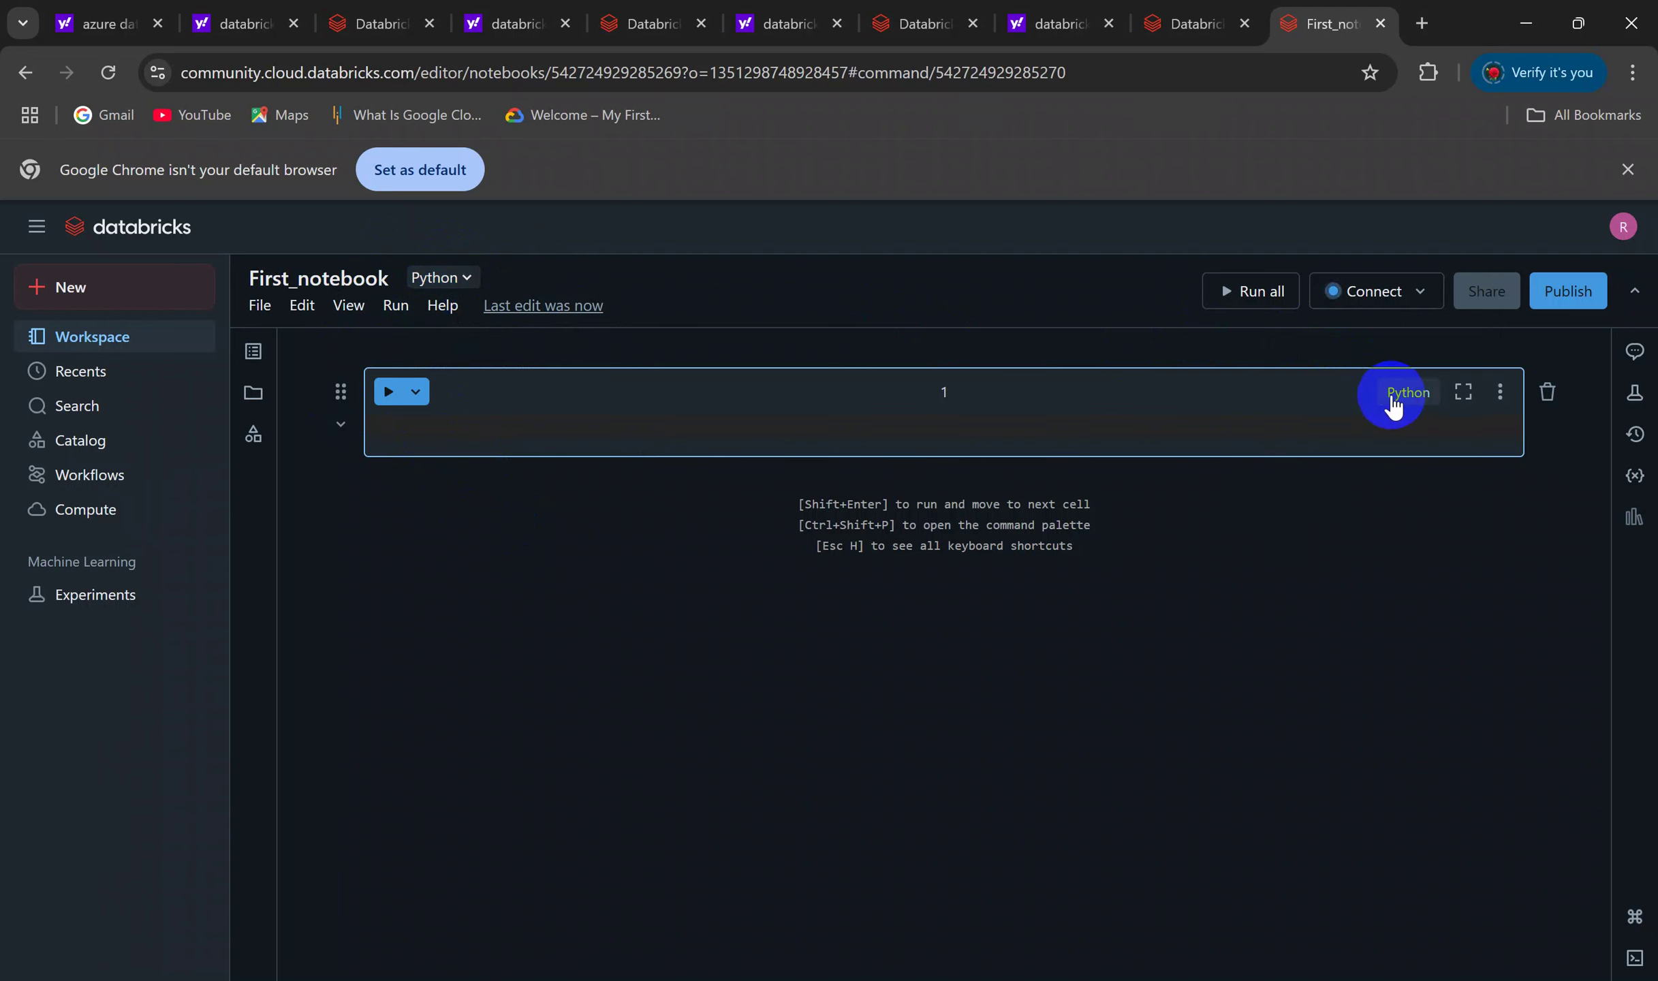
{"action": "left_click", "coordinate": [1501, 393]}
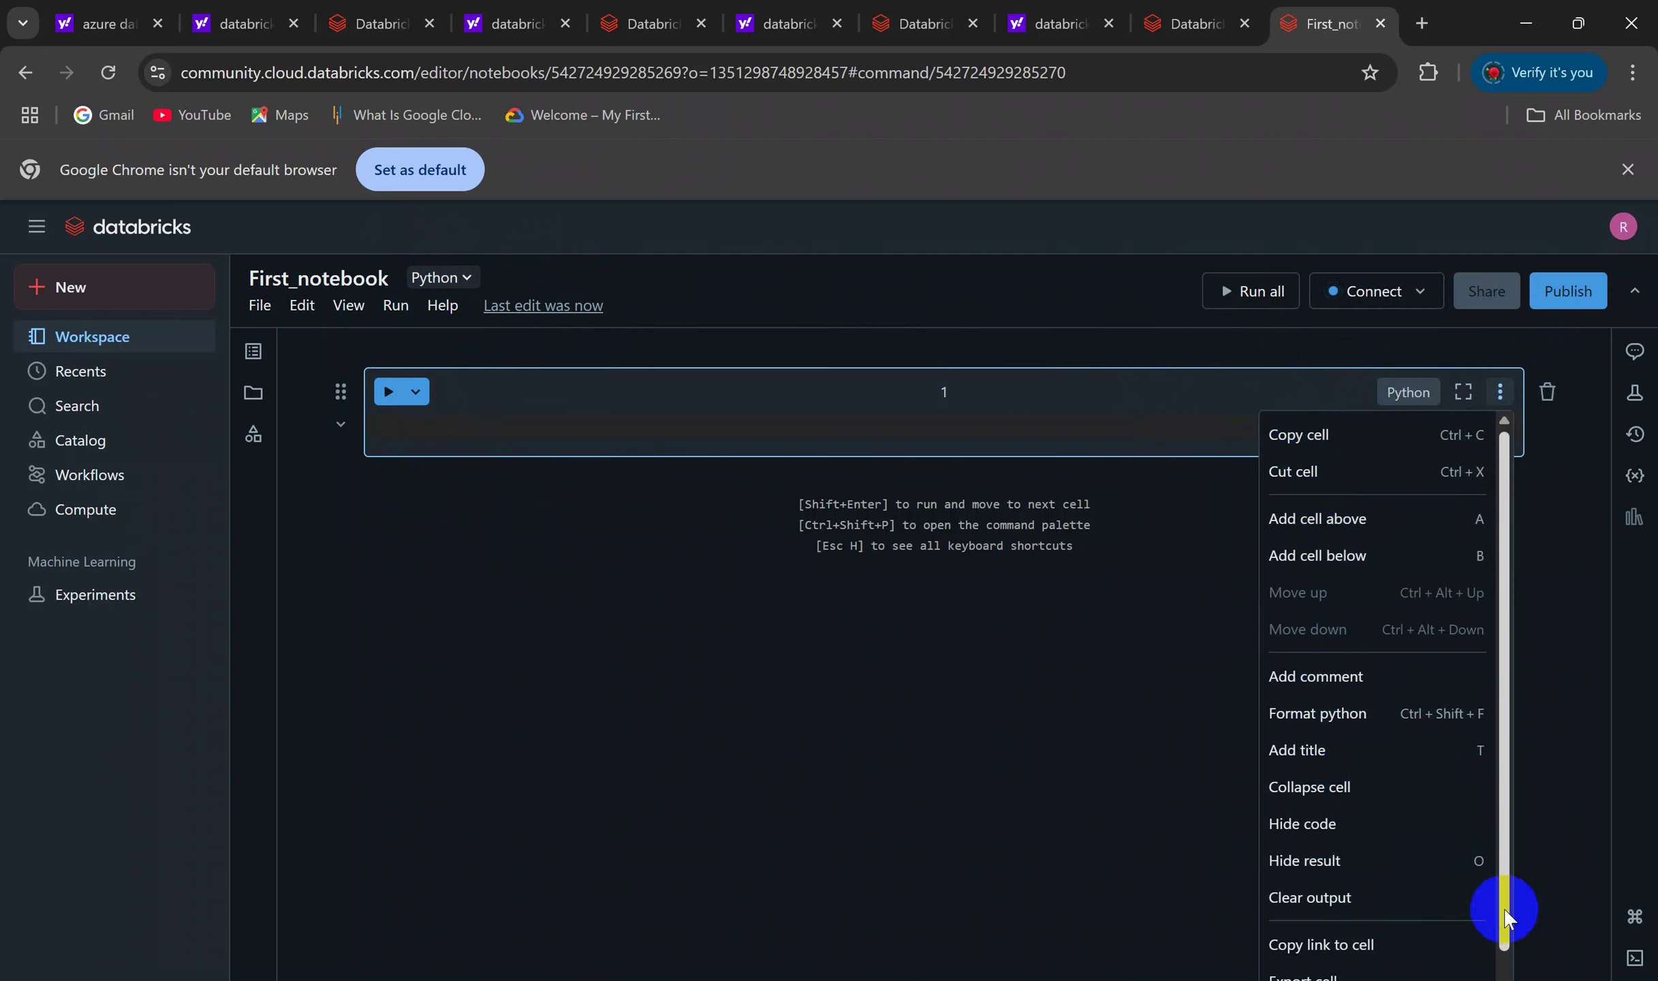
{"action": "left_click_drag", "start_coordinate": [1501, 923], "coordinate": [1362, 670]}
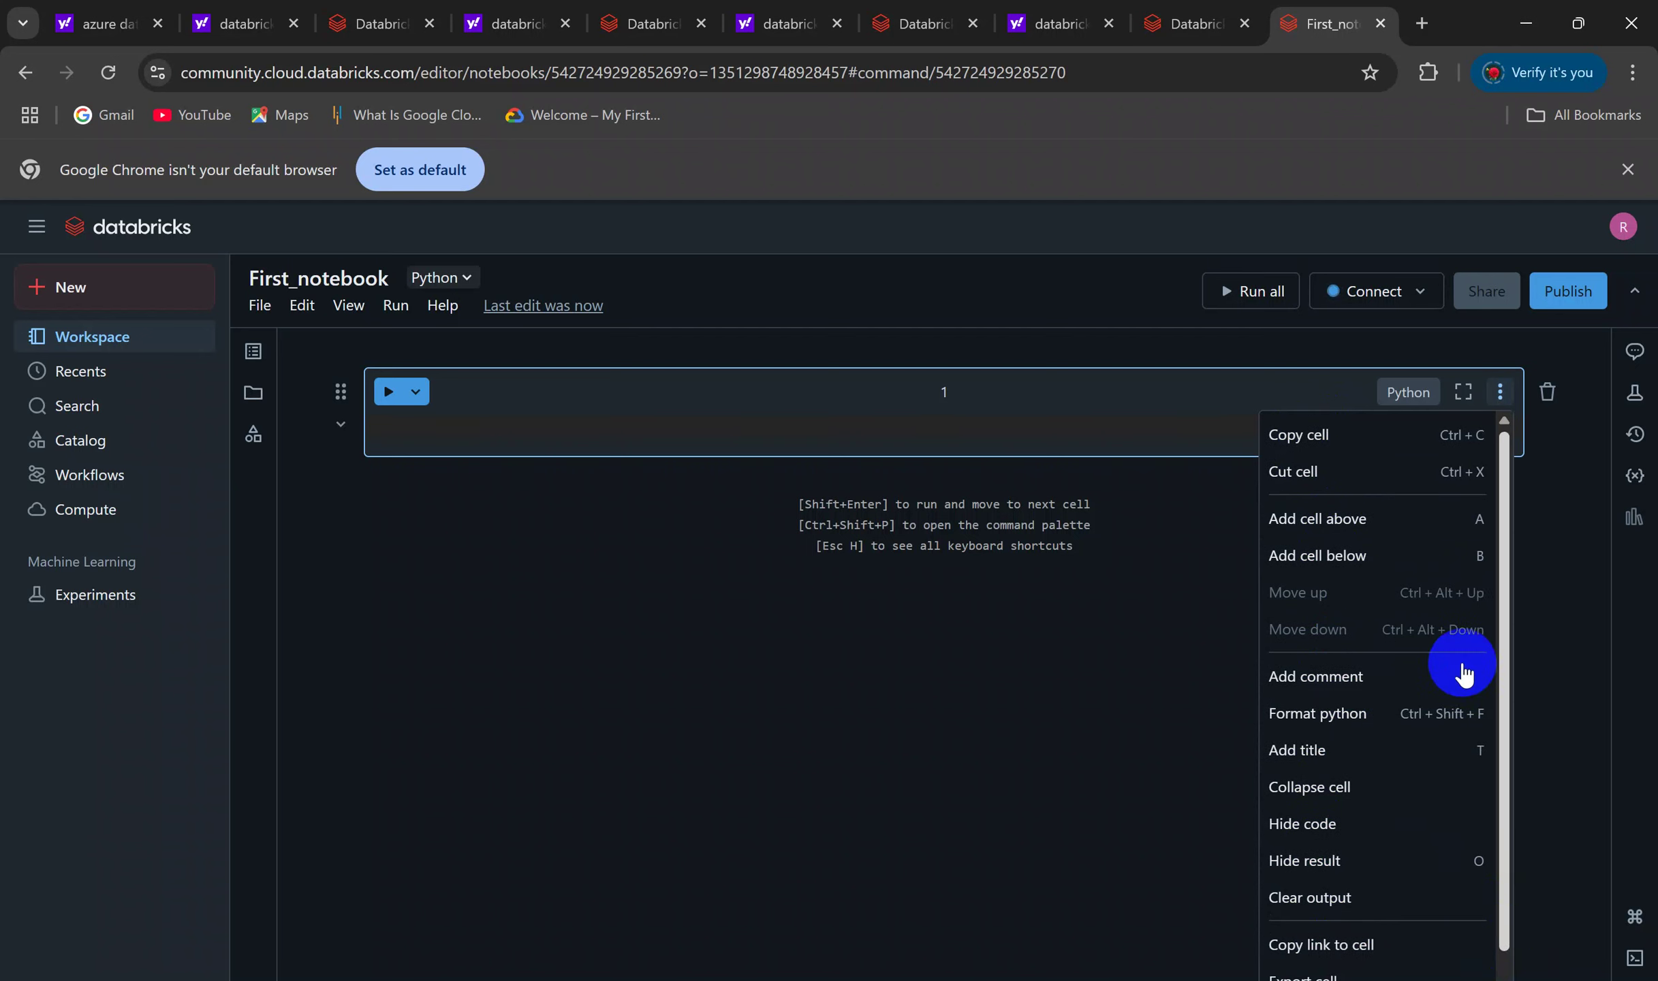
{"action": "left_click", "coordinate": [1075, 629]}
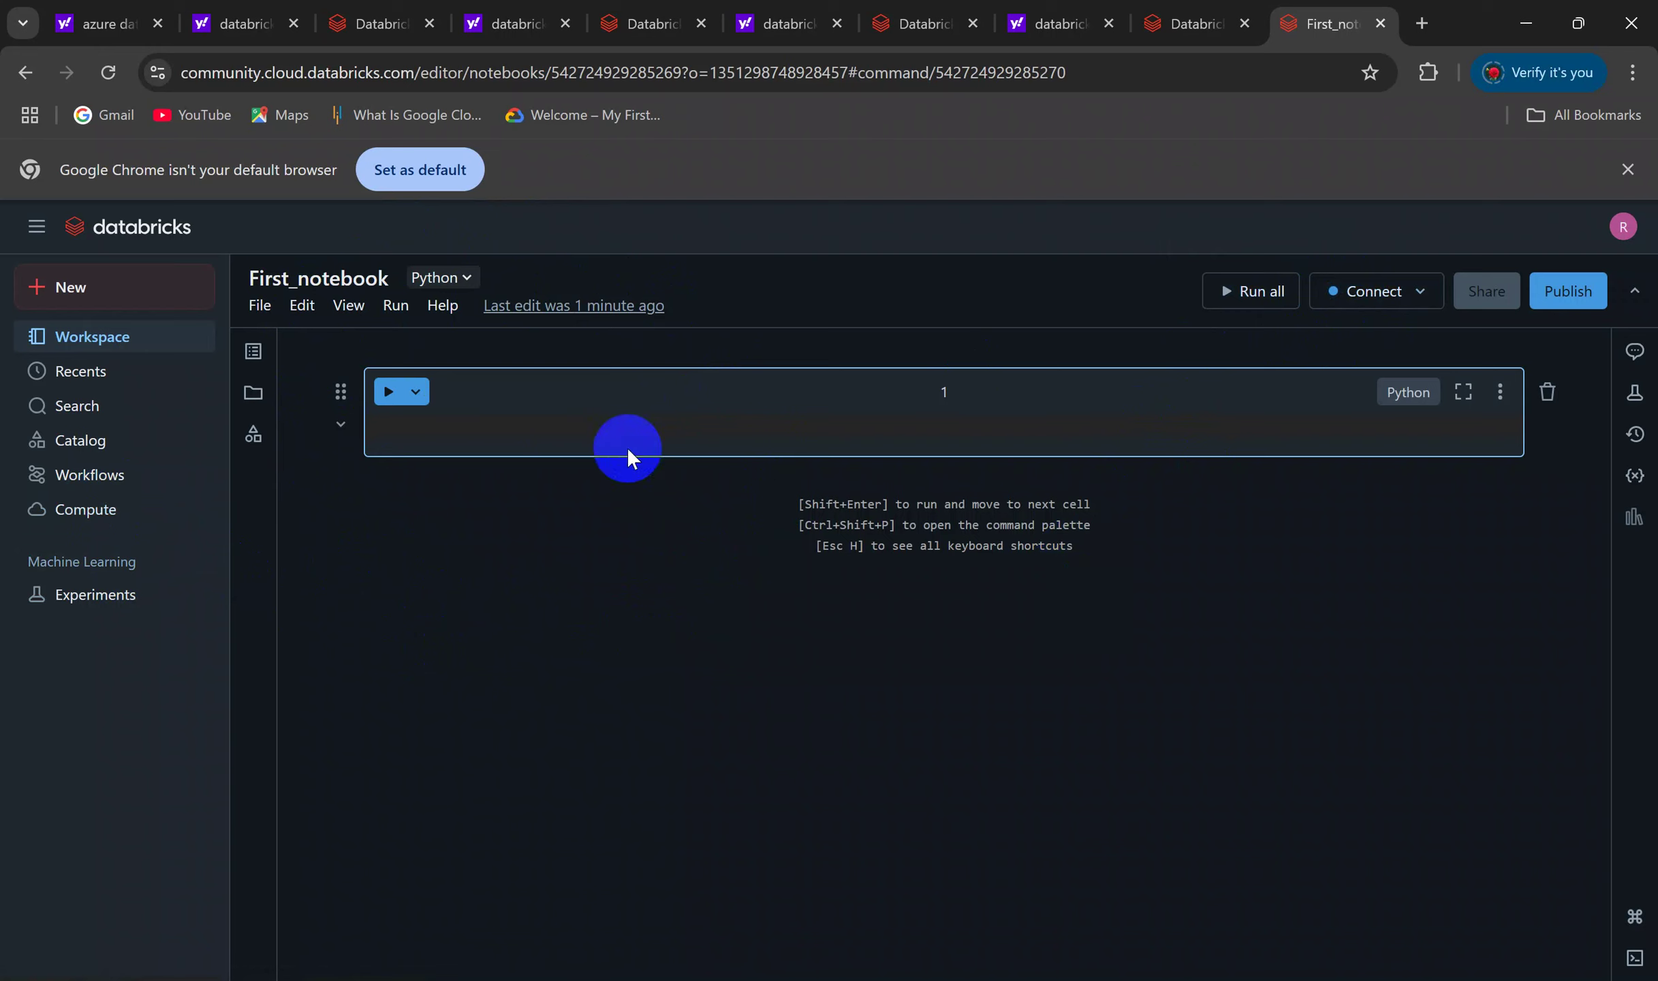
Enter print("hello welcome") in the empty cell and run it
{"action": "left_click", "coordinate": [516, 427]}
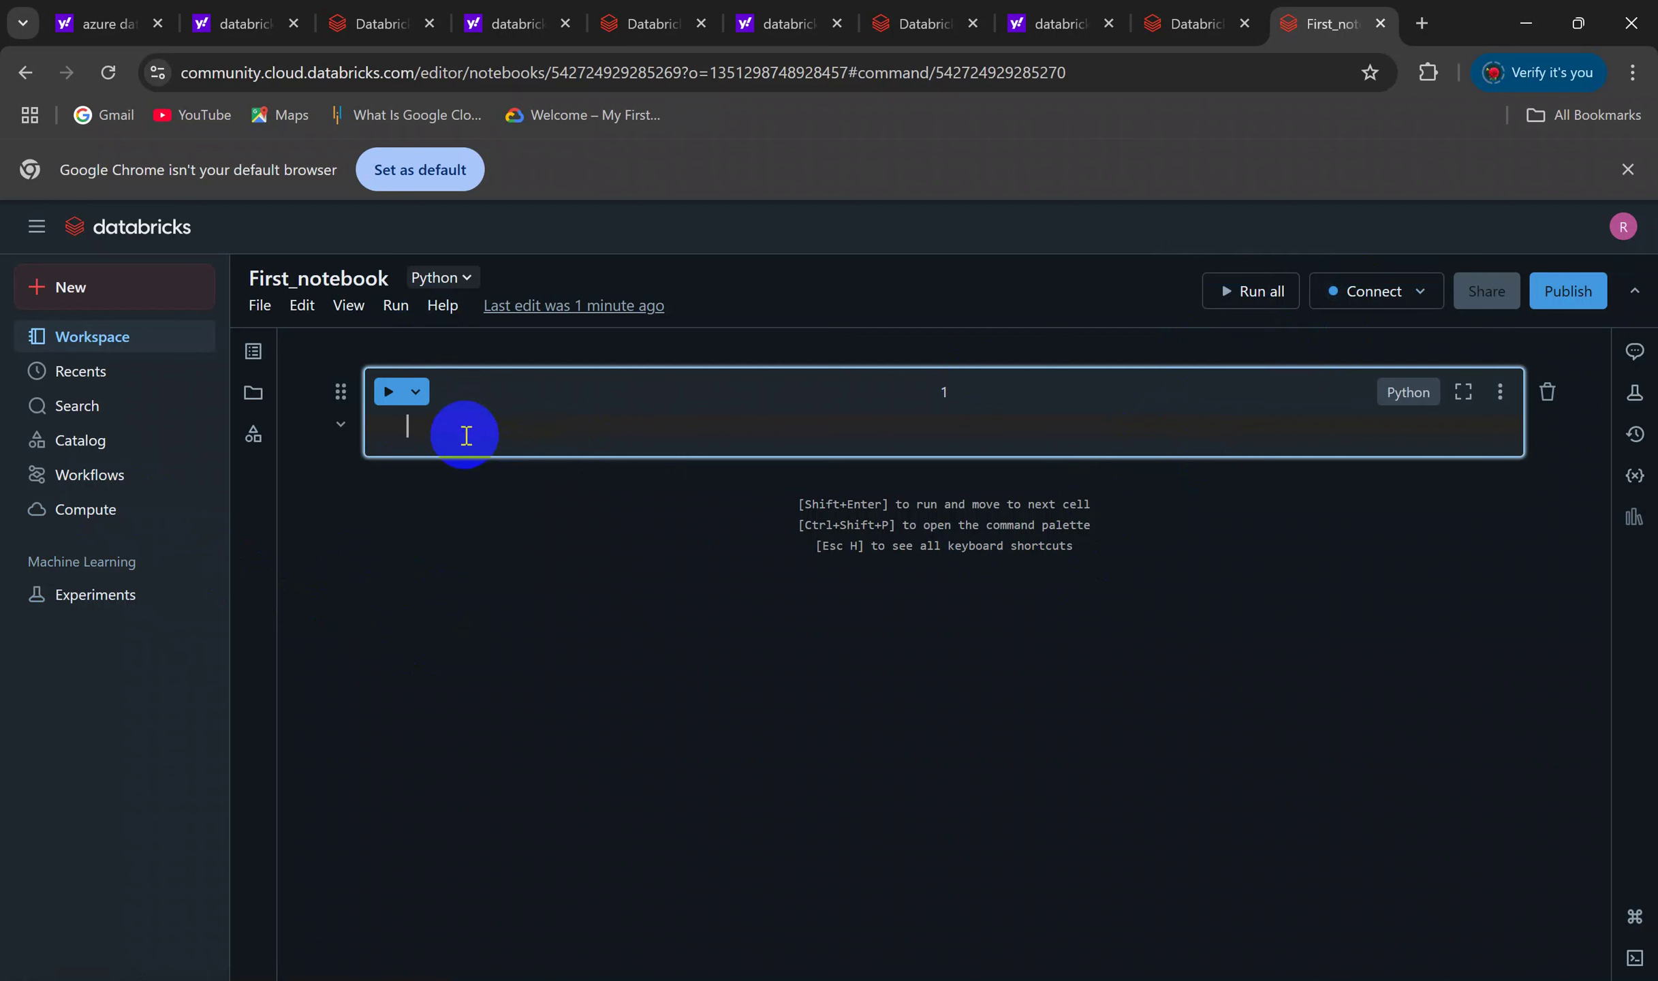
{"action": "type", "text": "print(\"hello welcome"}
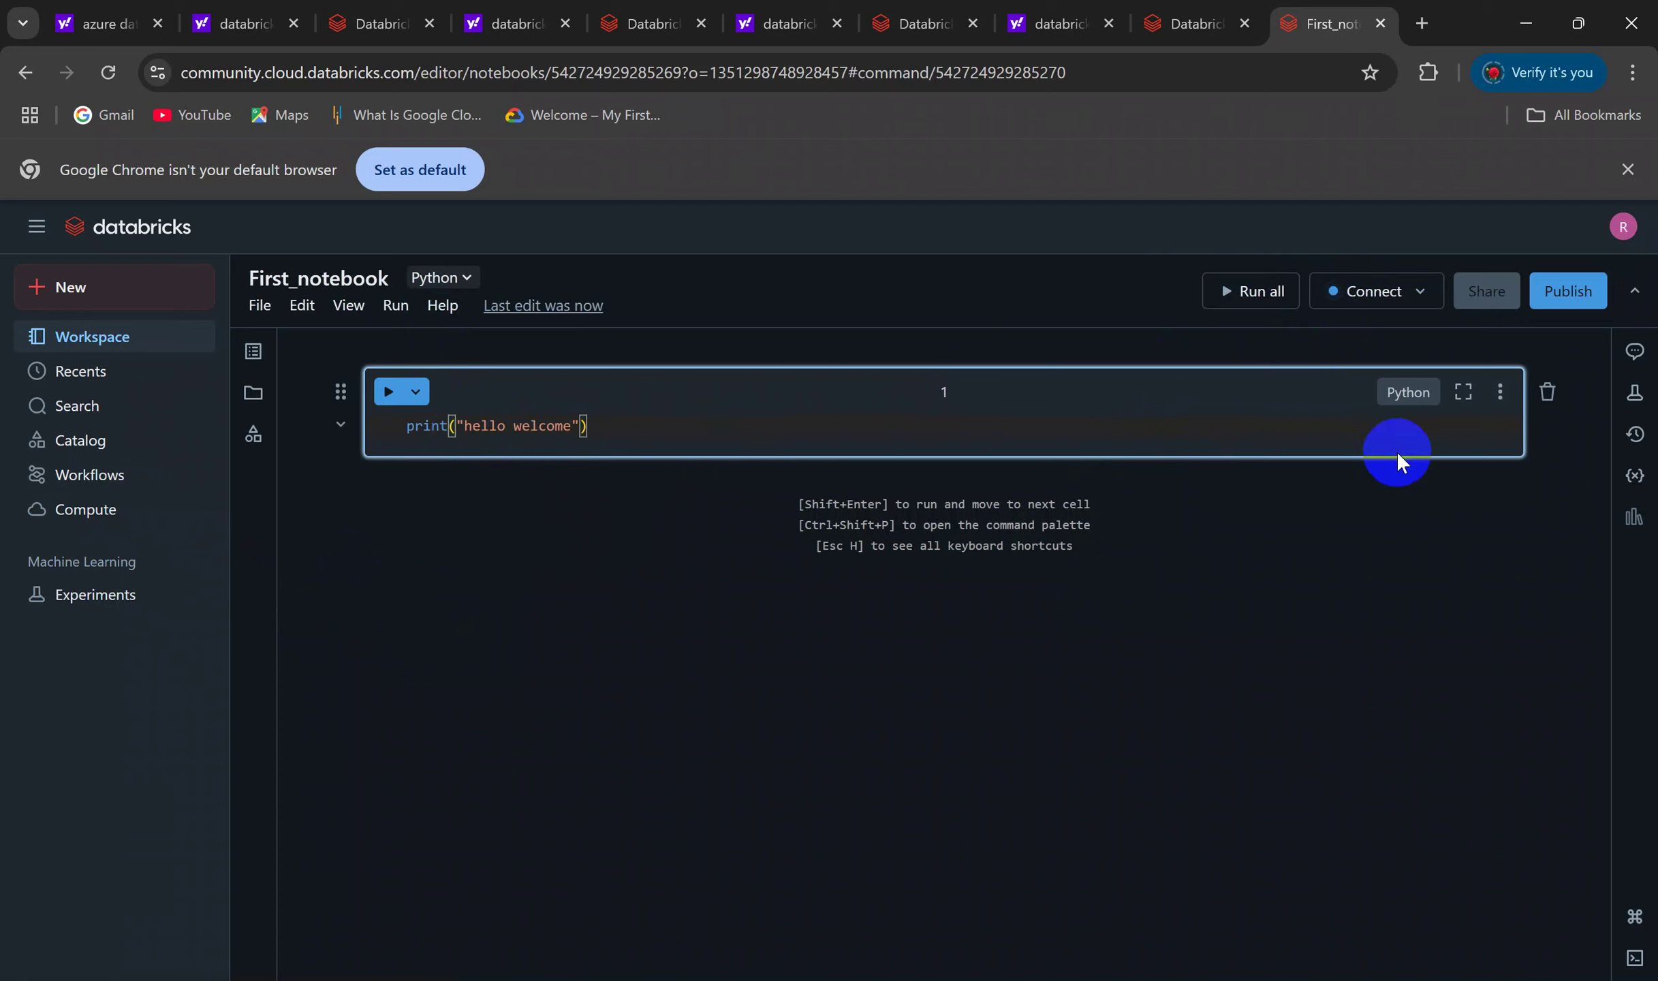
{"action": "left_click", "coordinate": [388, 391]}
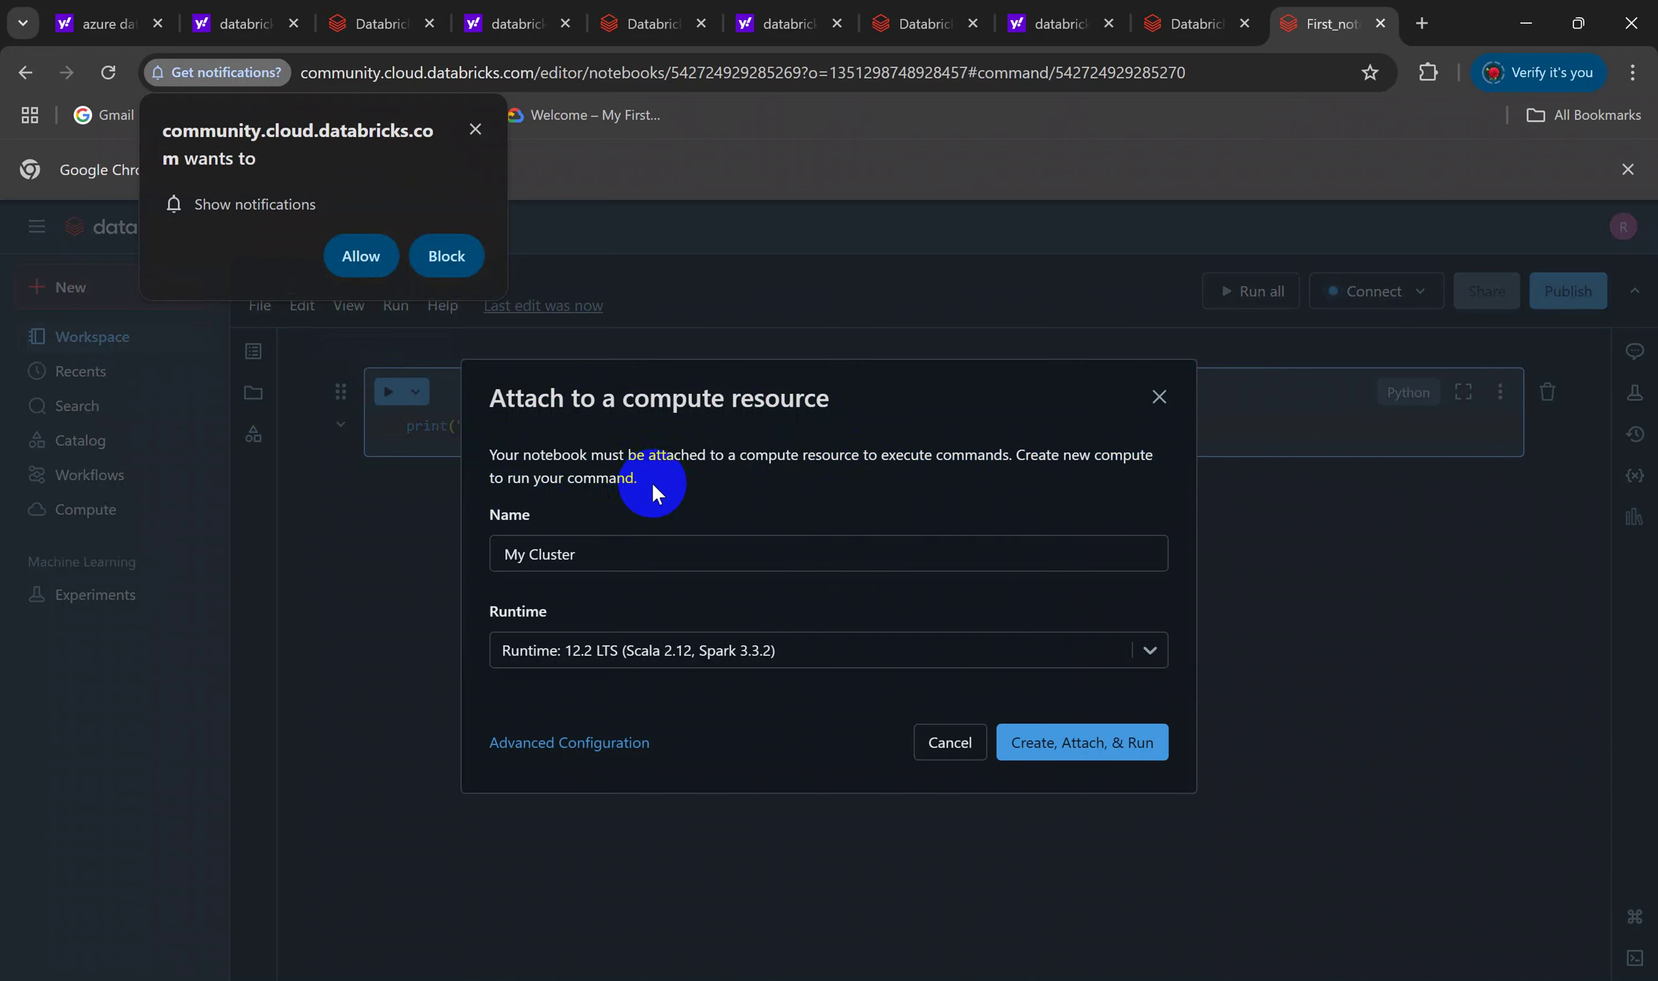
Keep the compute name My Cluster, then create it, attach the notebook, and run
{"action": "left_click", "coordinate": [545, 553]}
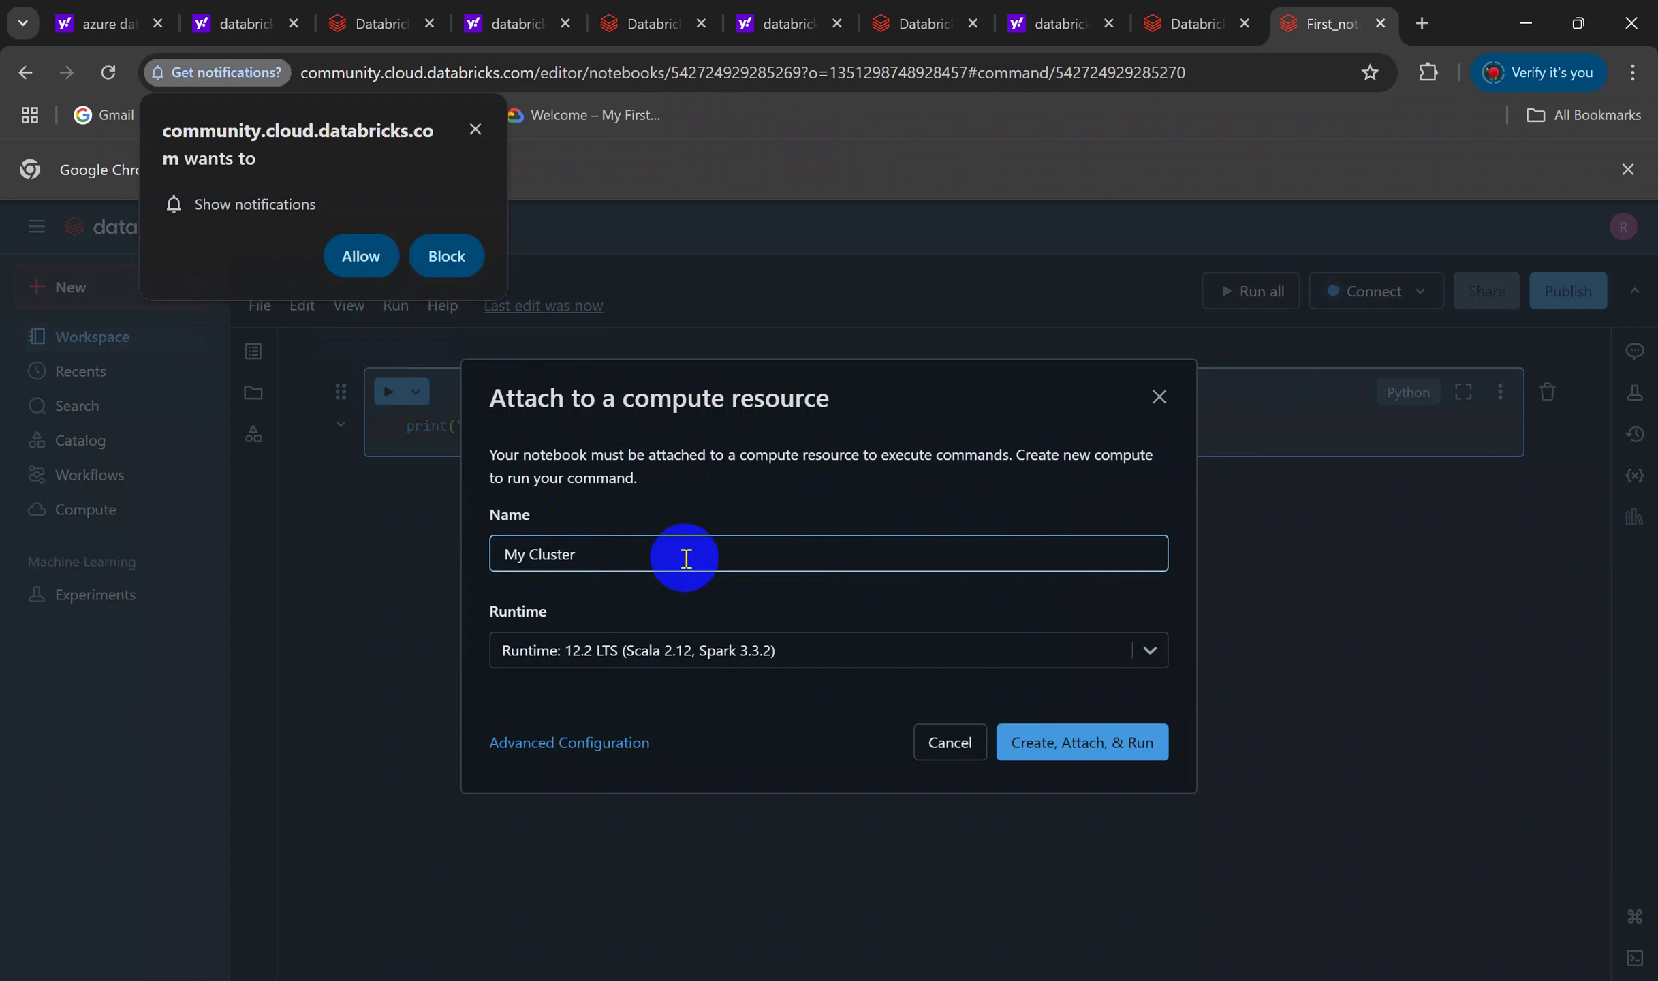
{"action": "left_click", "coordinate": [1080, 746]}
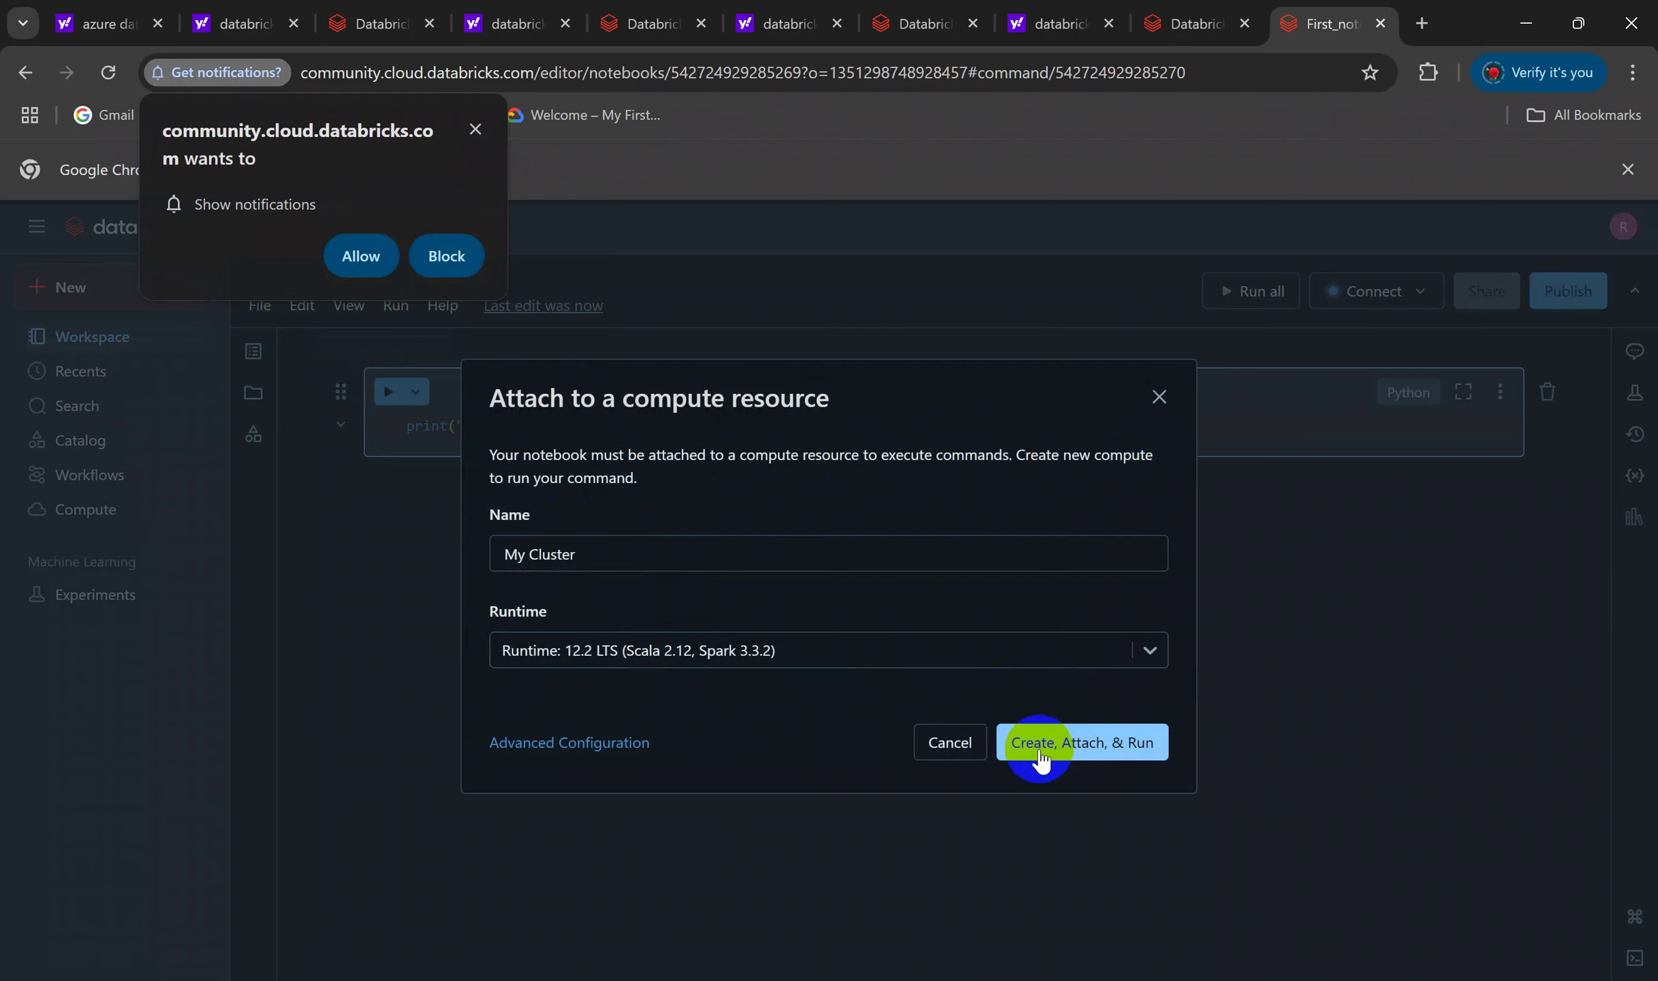
{"action": "left_click", "coordinate": [954, 744]}
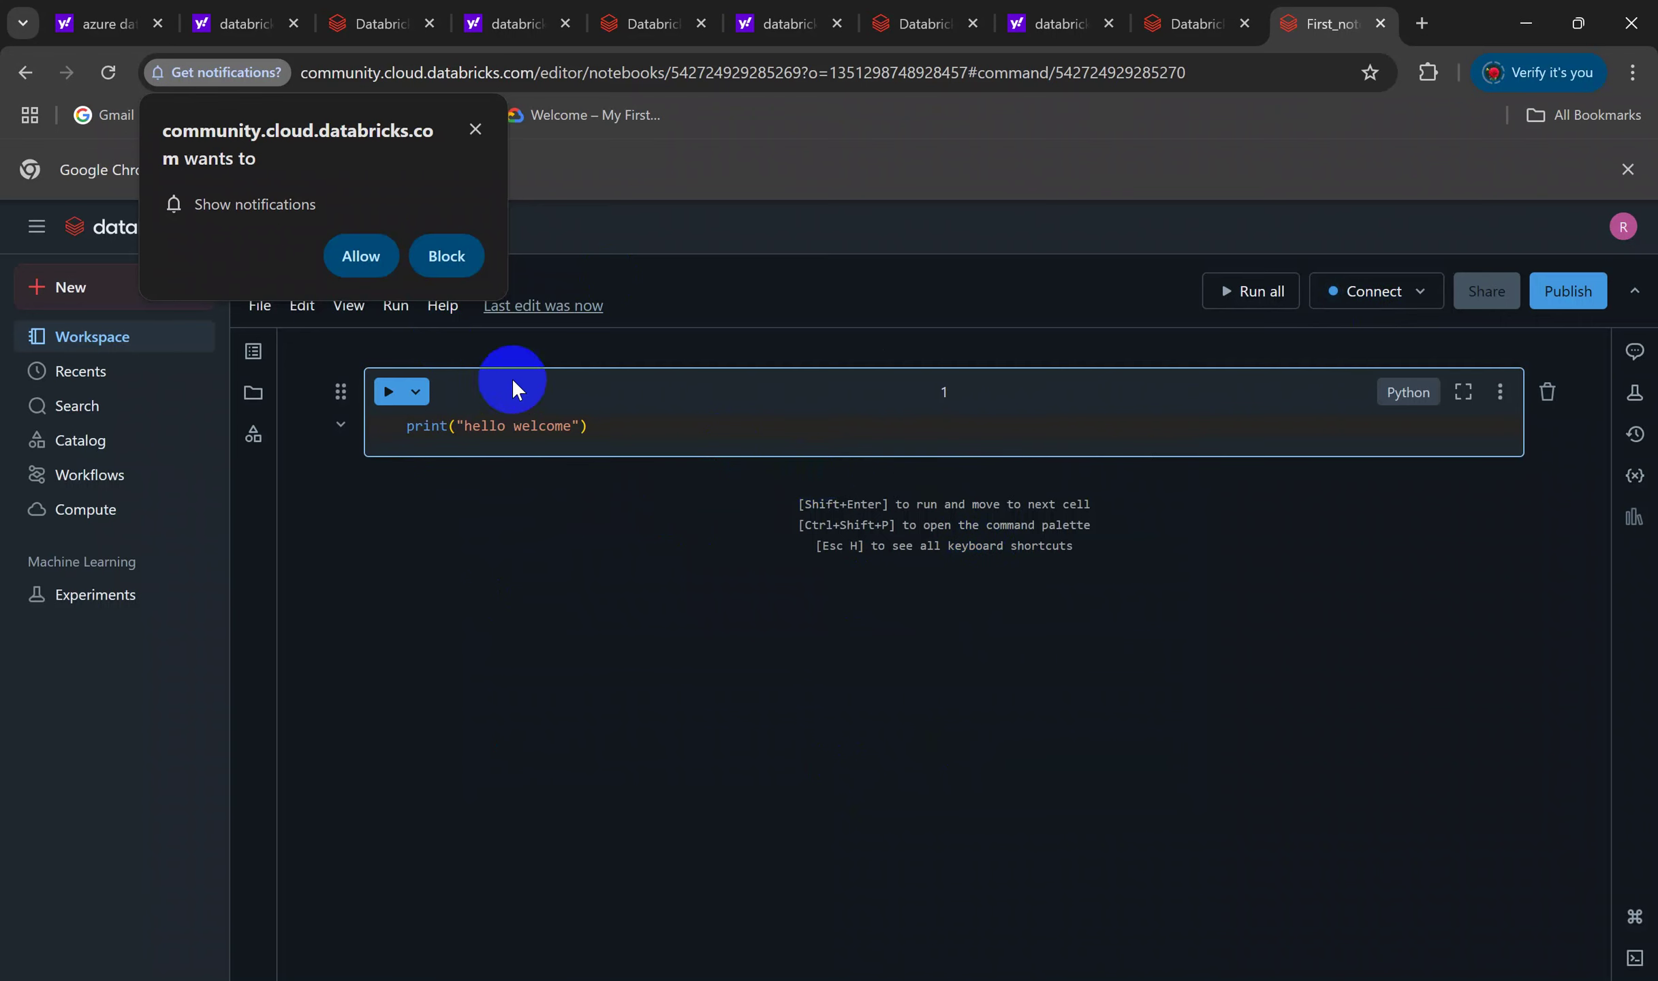
Dismiss the browser's Show notifications prompt for community.cloud.databricks.com
{"action": "left_click", "coordinate": [475, 129]}
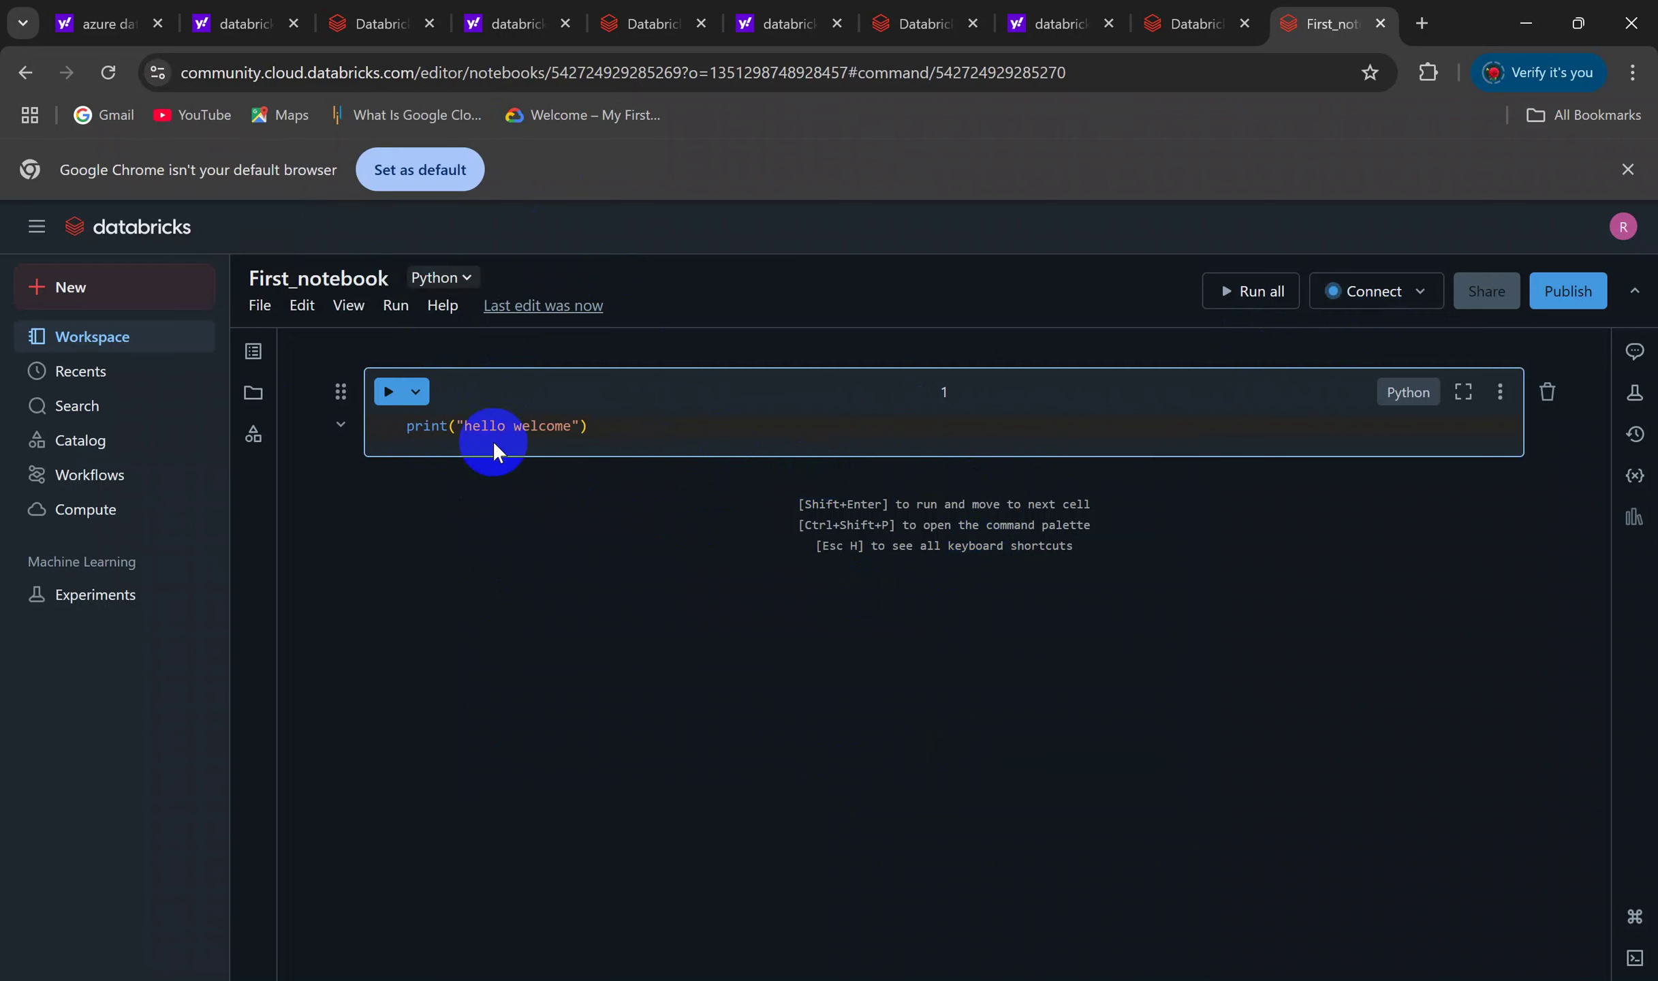
{"action": "mouse_move", "coordinate": [622, 463]}
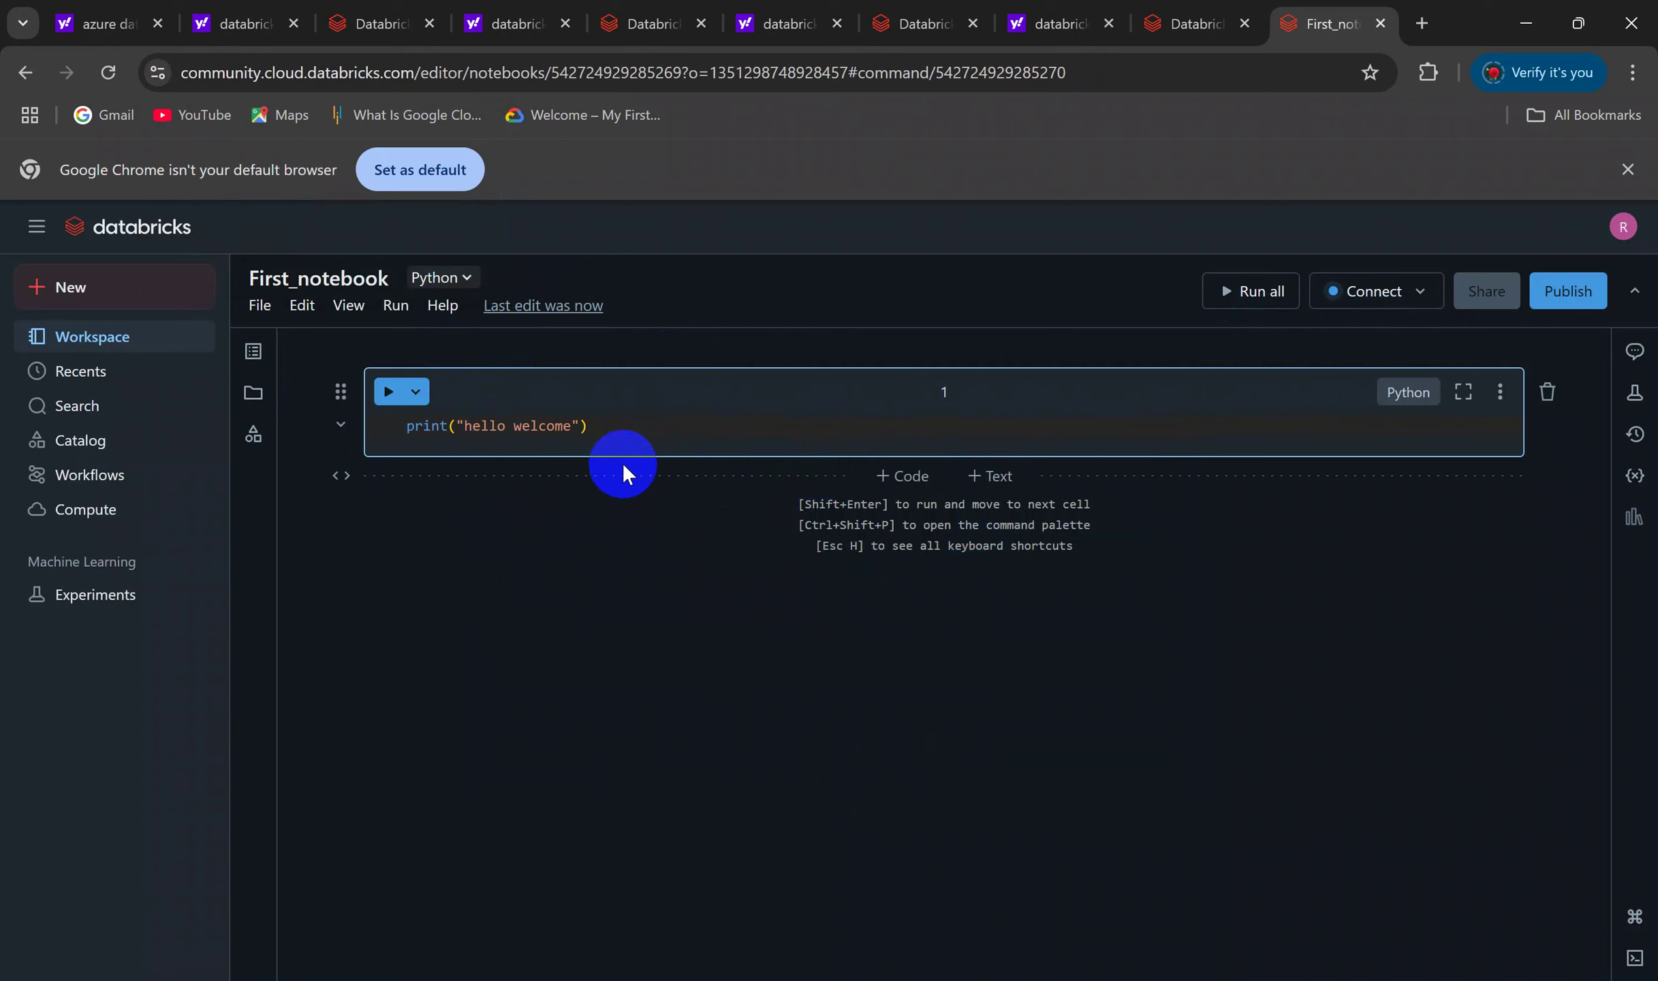